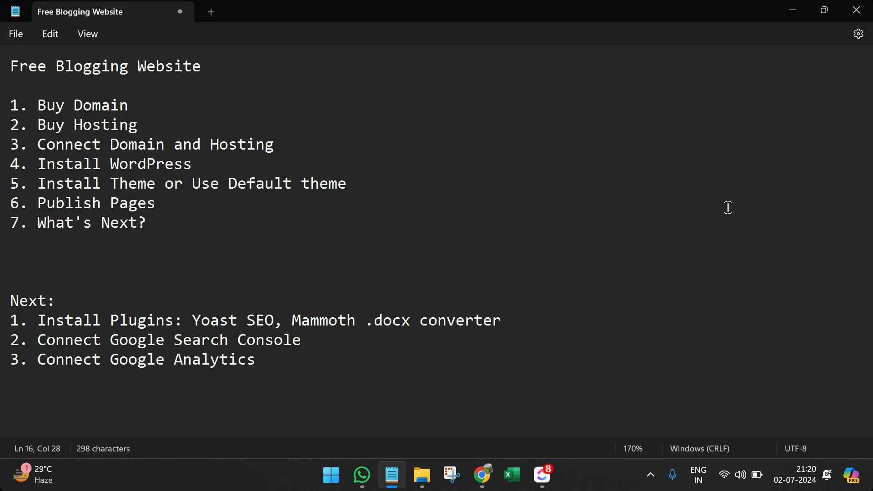
# Minimise the Notepad notes and bring the GoDaddy tab forward in the tab order
pyautogui.click(797, 10)
pyautogui.click(323, 6)
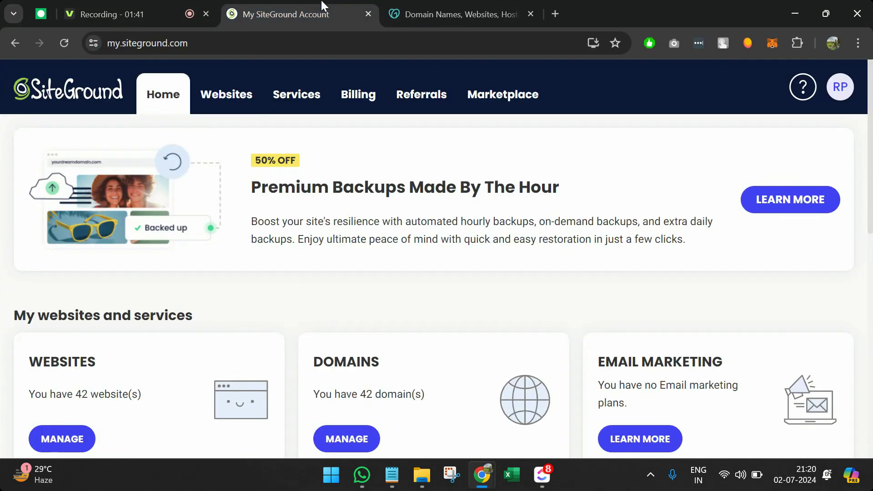
pyautogui.moveTo(476, 7); pyautogui.dragTo(314, 12)
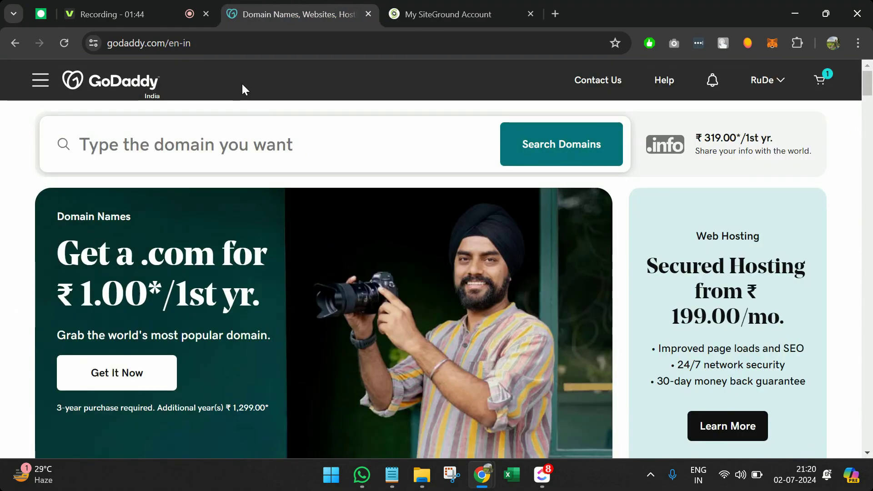
# Search GoDaddy's domain search for 'bloggerindianexpress'
pyautogui.click(318, 141)
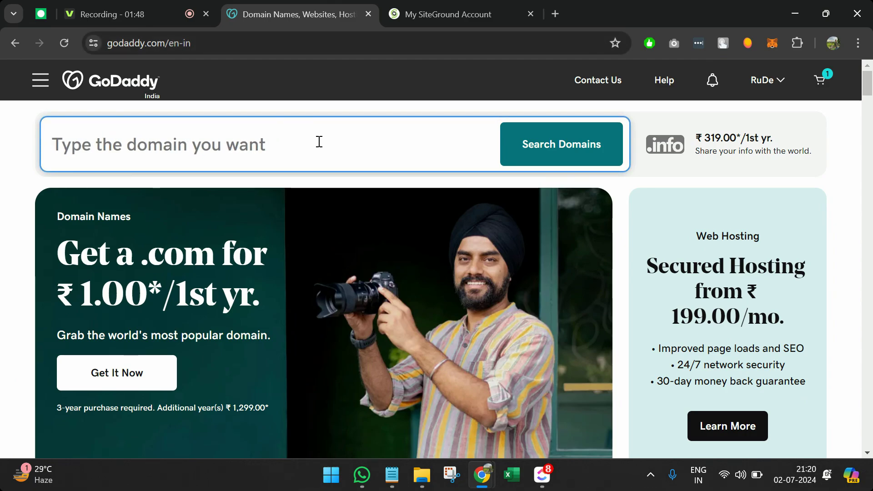
pyautogui.write('blogger')
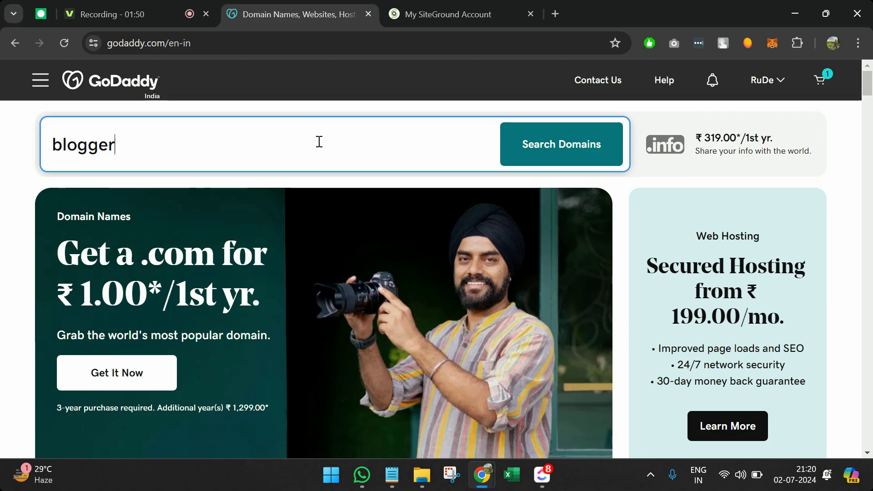
pyautogui.write('indian')
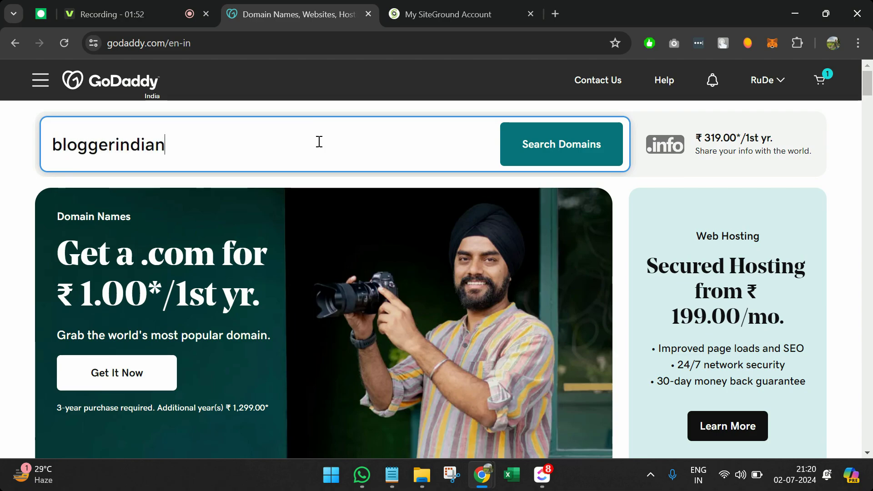
pyautogui.write('express')
pyautogui.press('Return')
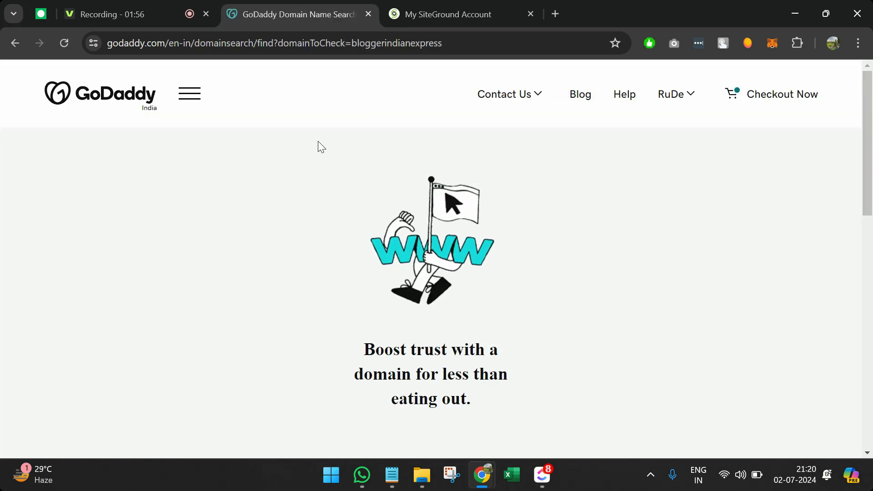
# Highlight bloggerindianexpress.com, the ₹2,599.00 subtotal and the 3-year term note, then open the account menu
pyautogui.scroll(-2, 319, 142)
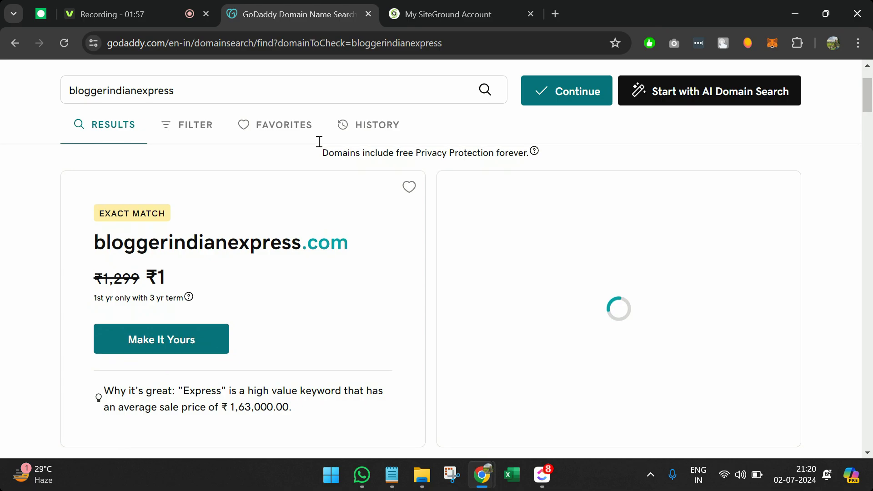
pyautogui.doubleClick(201, 246)
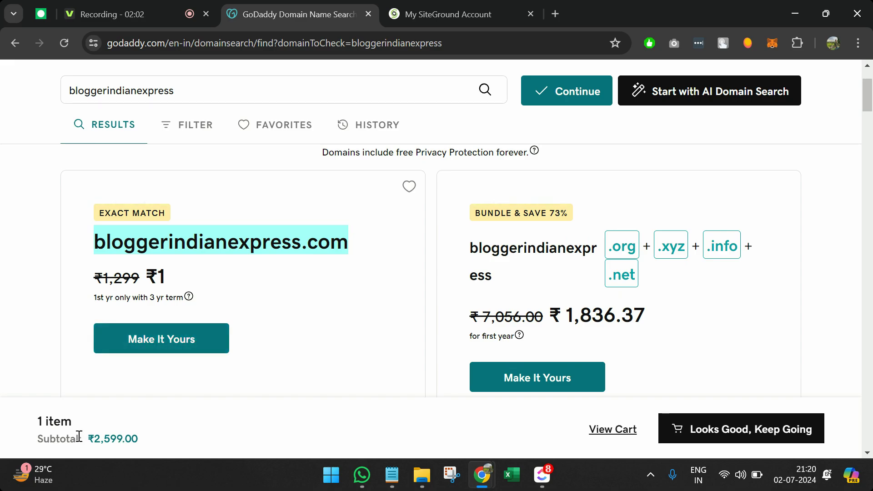
pyautogui.click(109, 445)
pyautogui.tripleClick(109, 444)
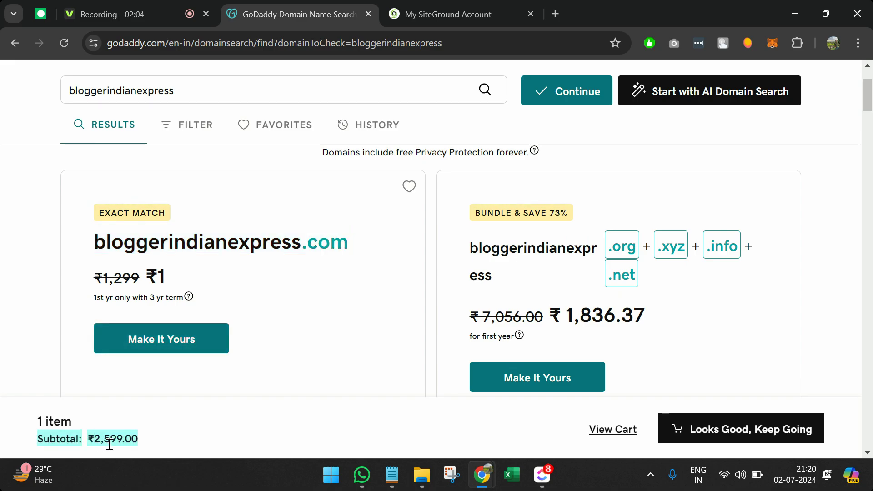
pyautogui.tripleClick(146, 296)
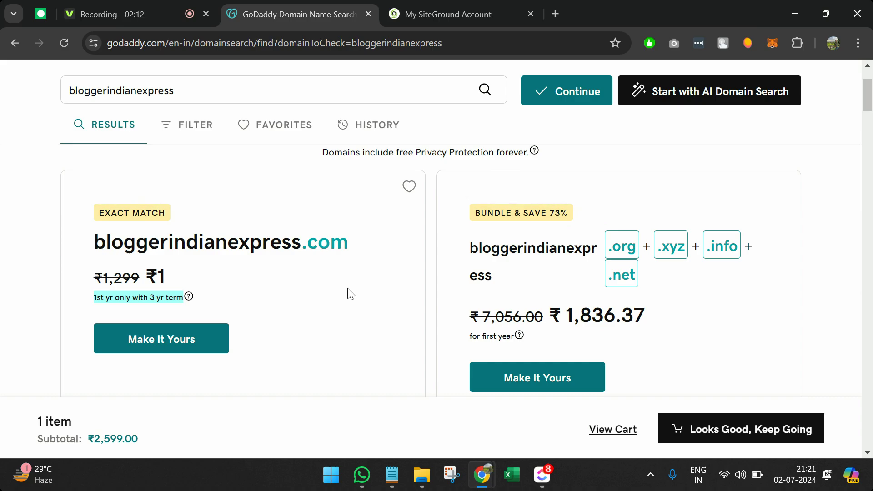
pyautogui.scroll(2, 350, 294)
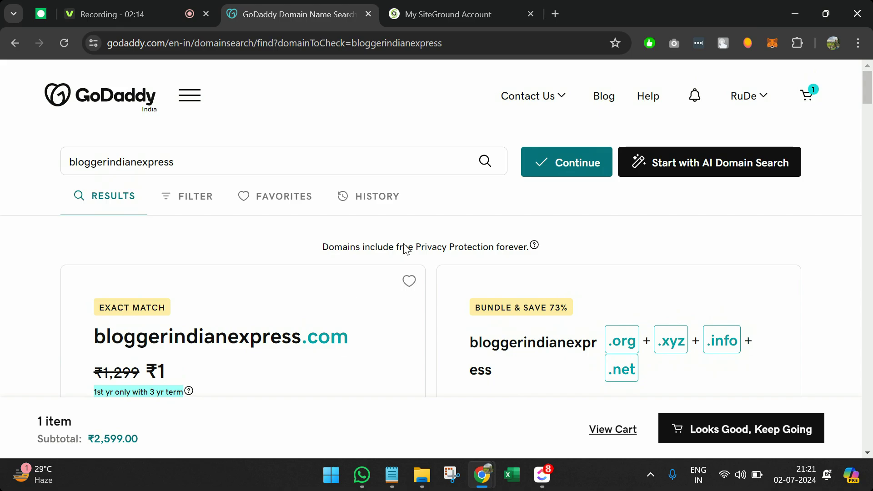
pyautogui.click(758, 103)
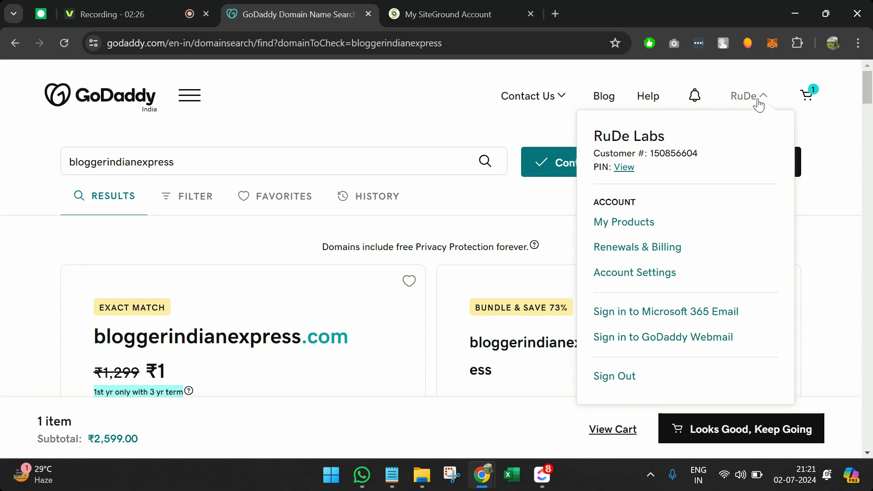
# Go to My Products and load the full list of owned domains
pyautogui.click(637, 232)
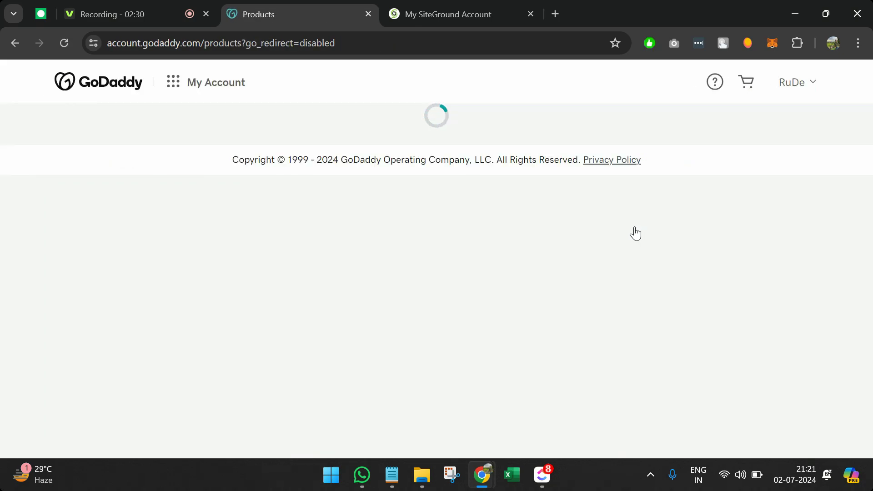
pyautogui.scroll(-7, 466, 316)
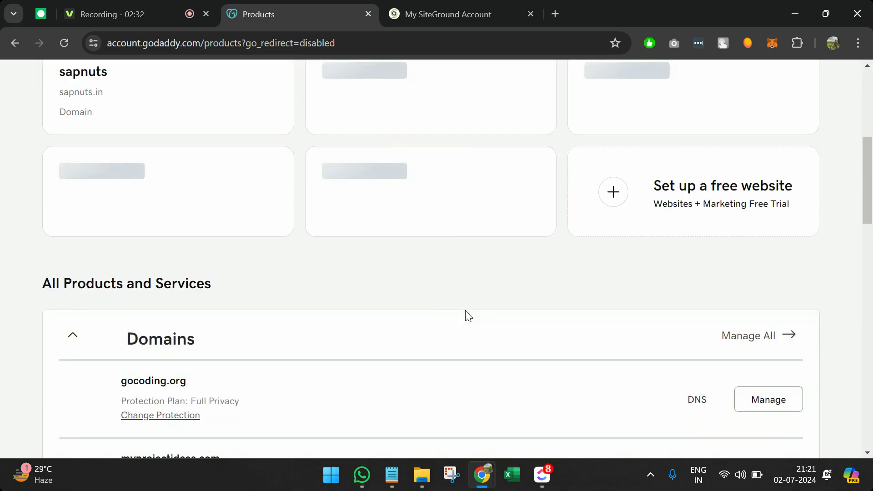
pyautogui.scroll(-10, 467, 315)
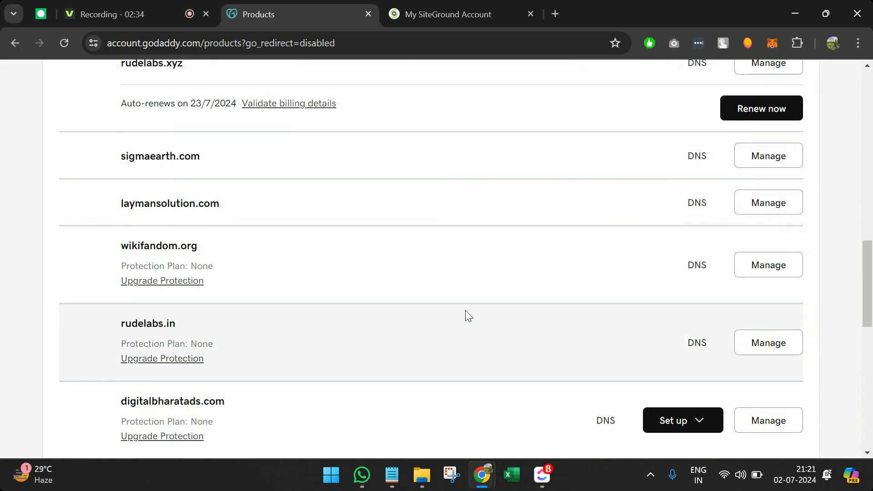
pyautogui.scroll(-7, 282, 314)
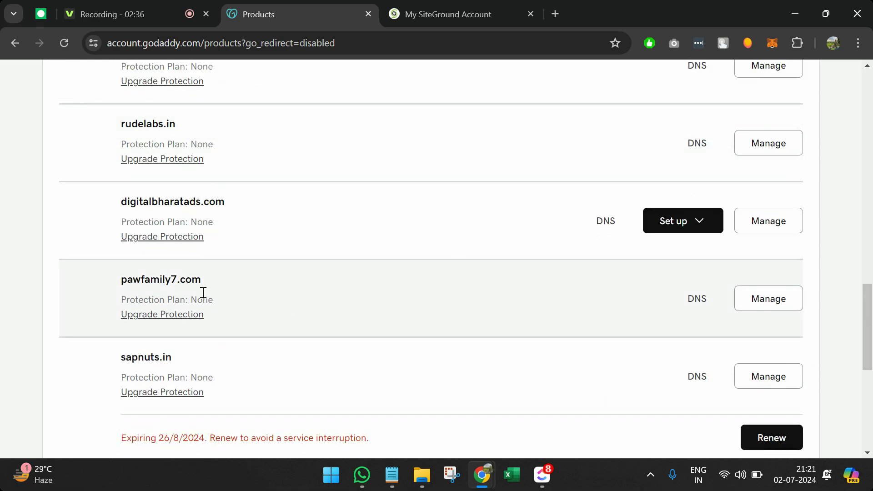
pyautogui.click(438, 381)
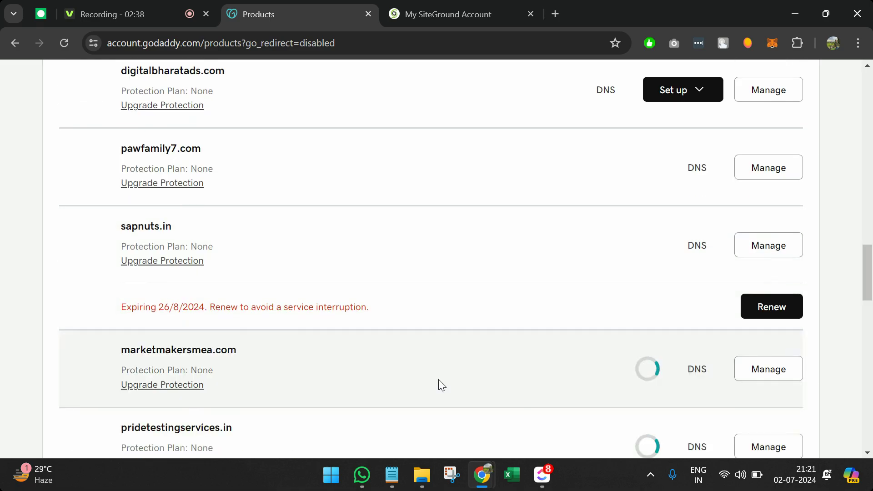
pyautogui.scroll(-5, 440, 380)
pyautogui.scroll(-2, 219, 332)
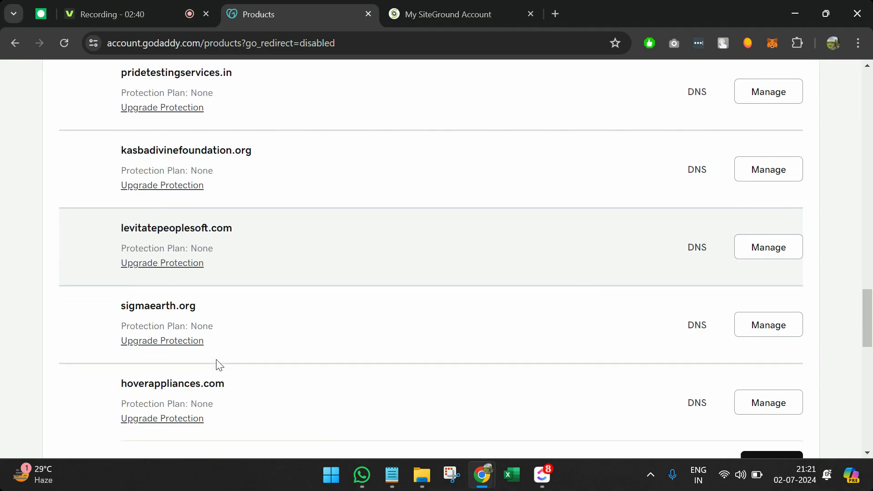
pyautogui.scroll(-3, 158, 317)
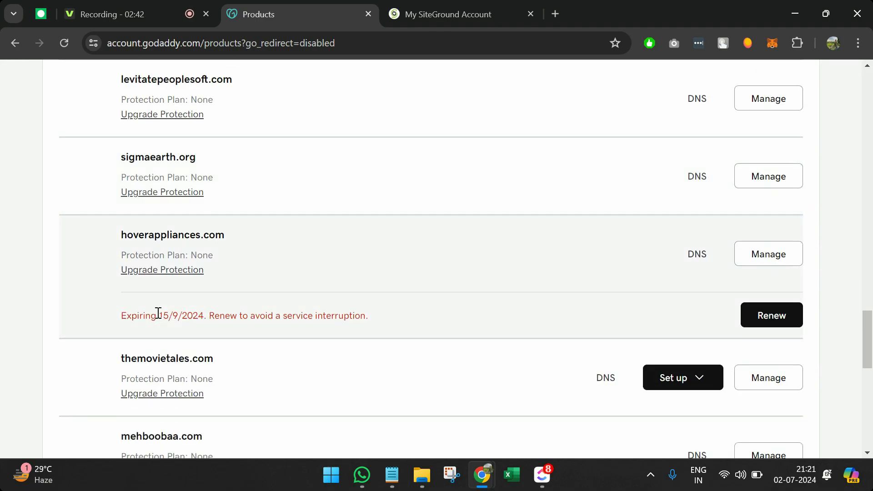
# Find sygmaearth.com with an in-page search for 'sygma', open its DNS management, then return to SiteGround
pyautogui.hotkey('ctrl', 'f')
pyautogui.write('sygma')
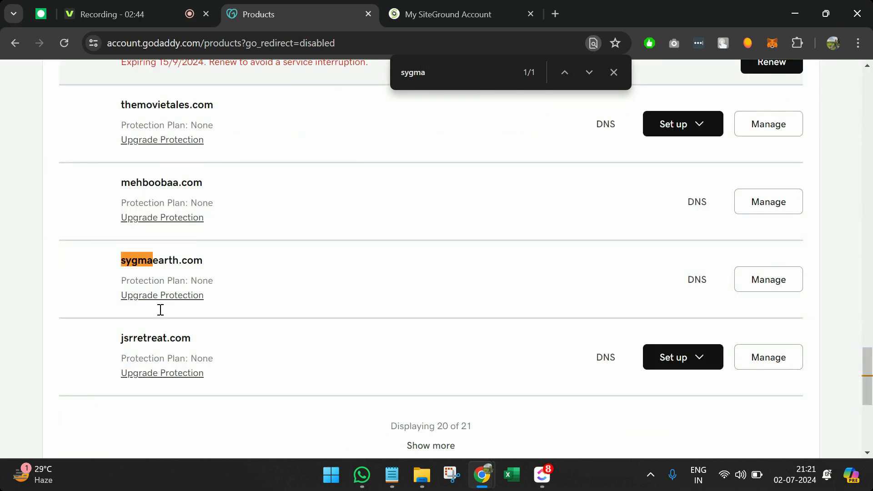
pyautogui.doubleClick(162, 263)
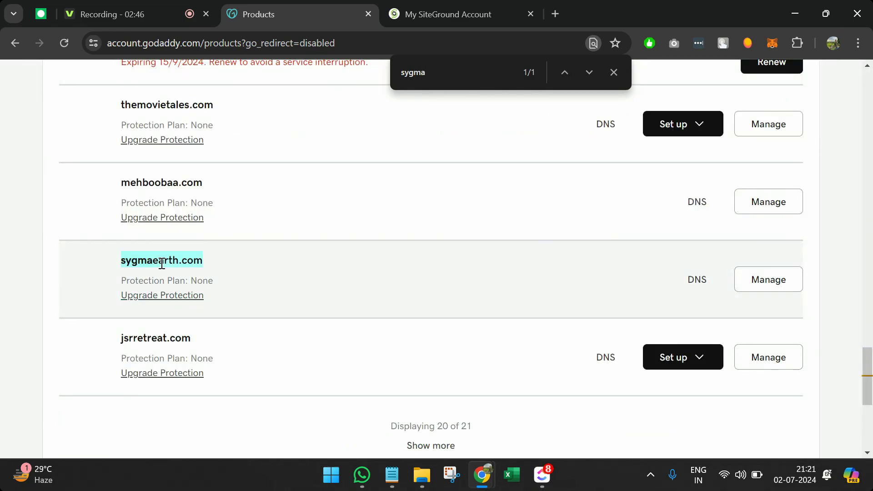
pyautogui.click(614, 73)
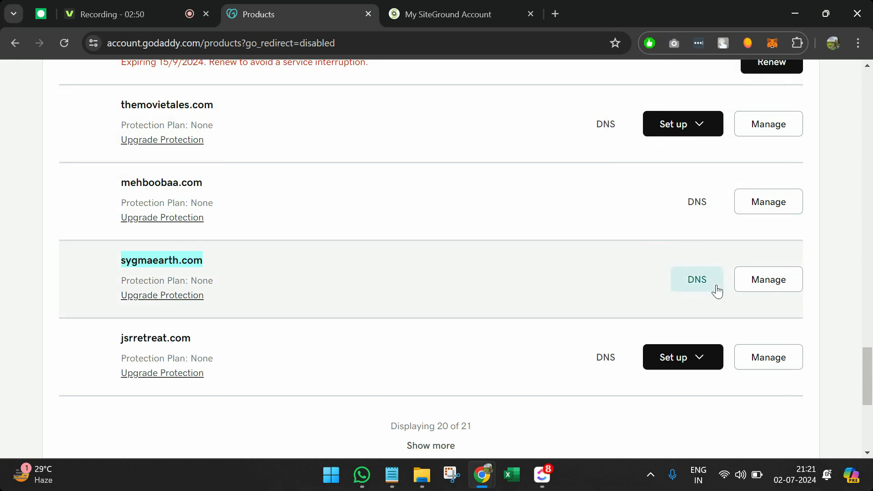
pyautogui.click(701, 286)
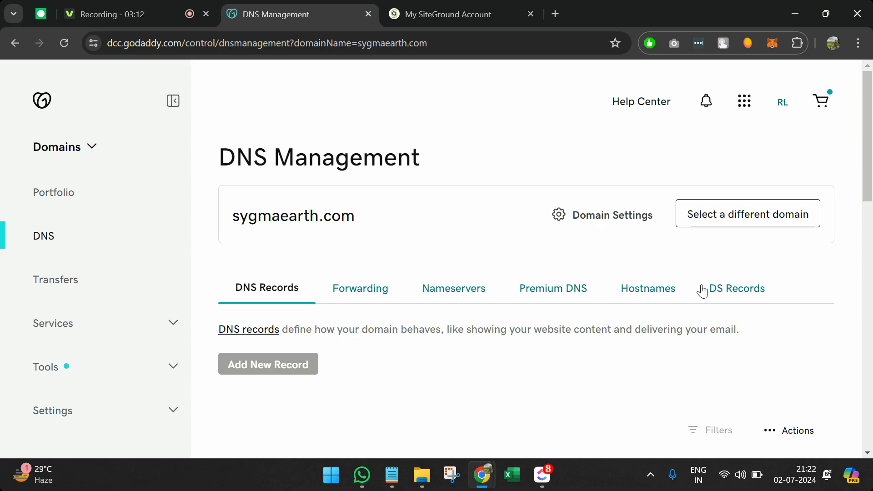
pyautogui.click(484, 5)
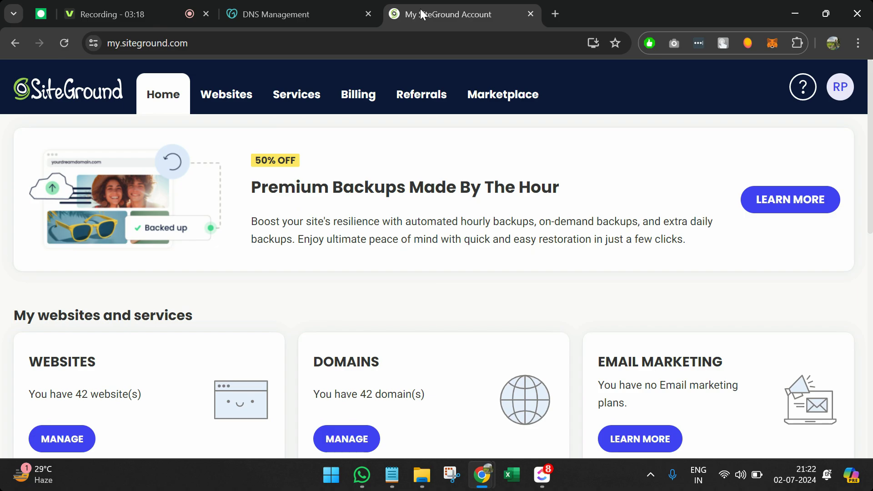
# Start a new SiteGround website from Websites and choose Existing Domain
pyautogui.click(231, 91)
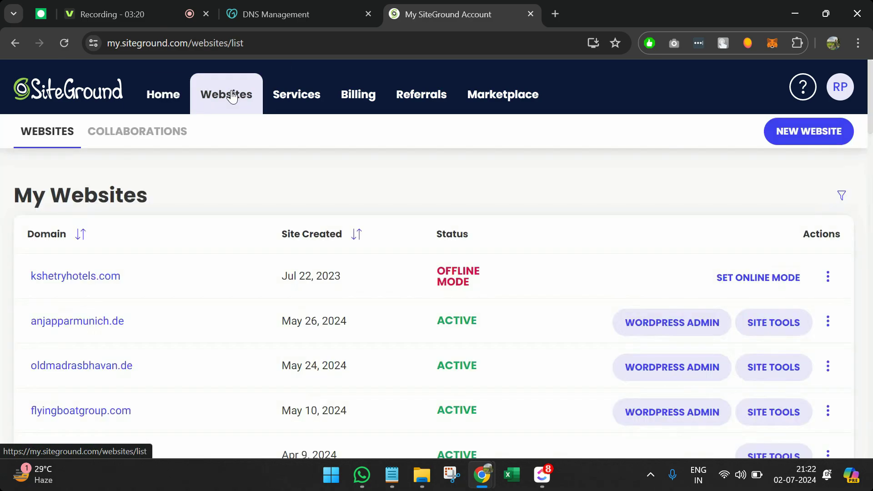
pyautogui.click(797, 141)
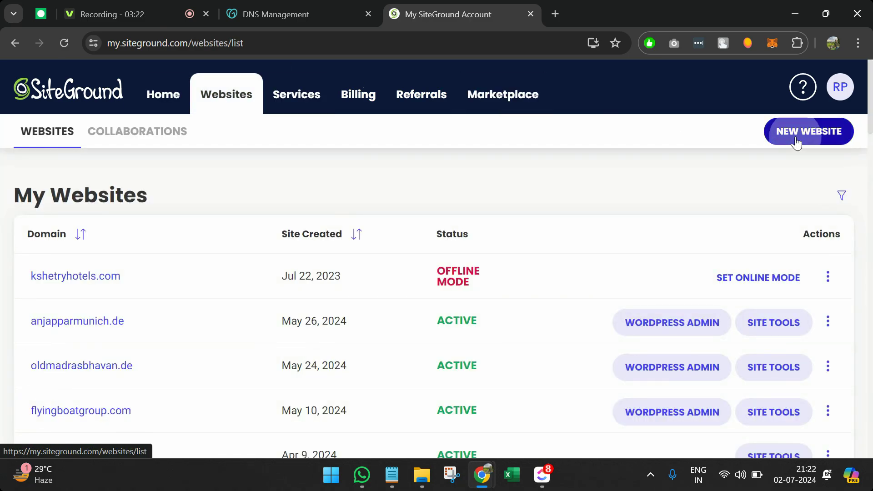
pyautogui.scroll(-3, 624, 234)
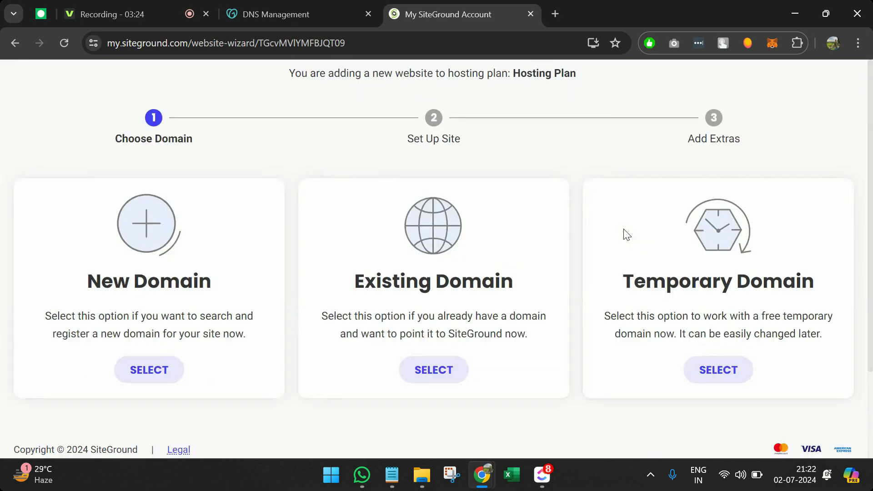
pyautogui.click(435, 363)
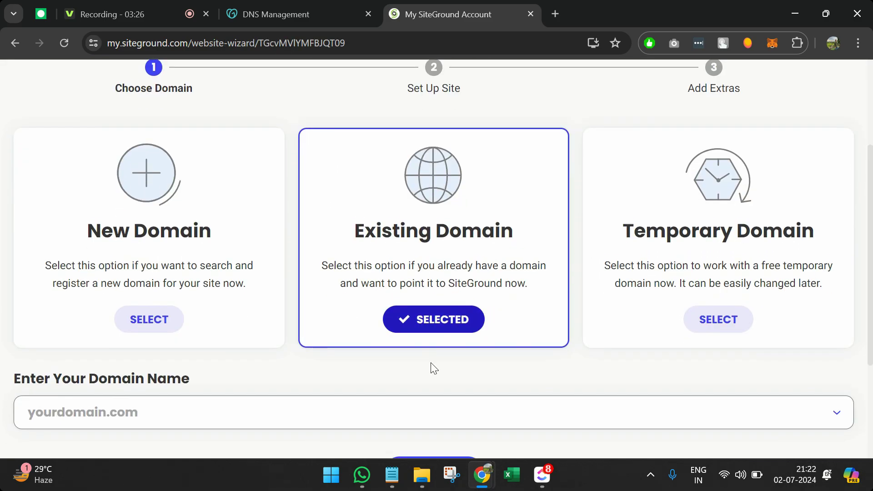
# Return to GoDaddy's DNS page and select the sygmaearth.com domain name
pyautogui.click(317, 2)
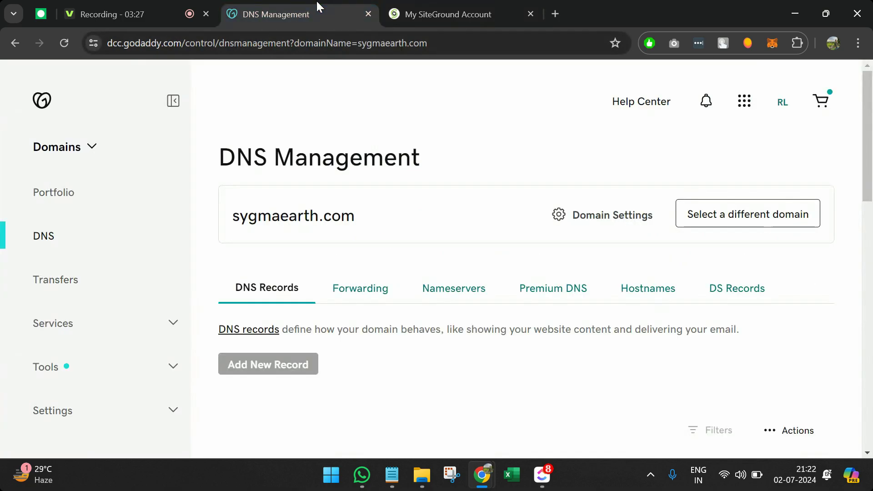
pyautogui.doubleClick(281, 215)
pyautogui.tripleClick(280, 214)
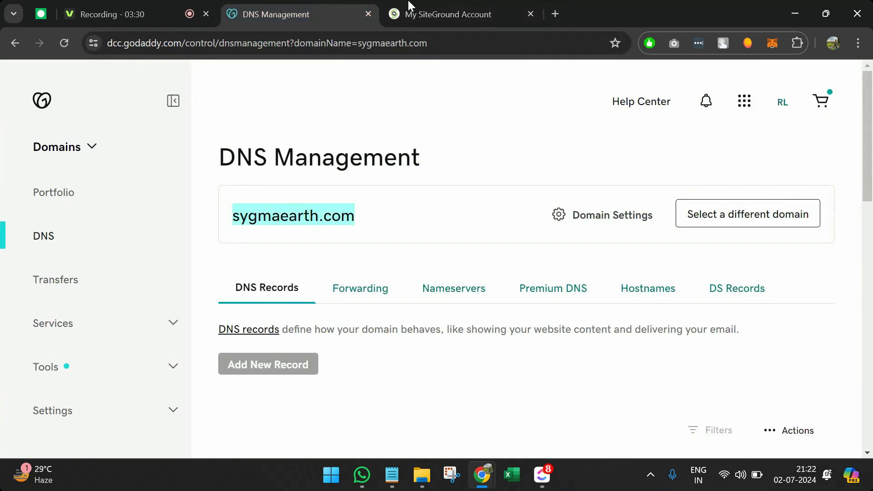
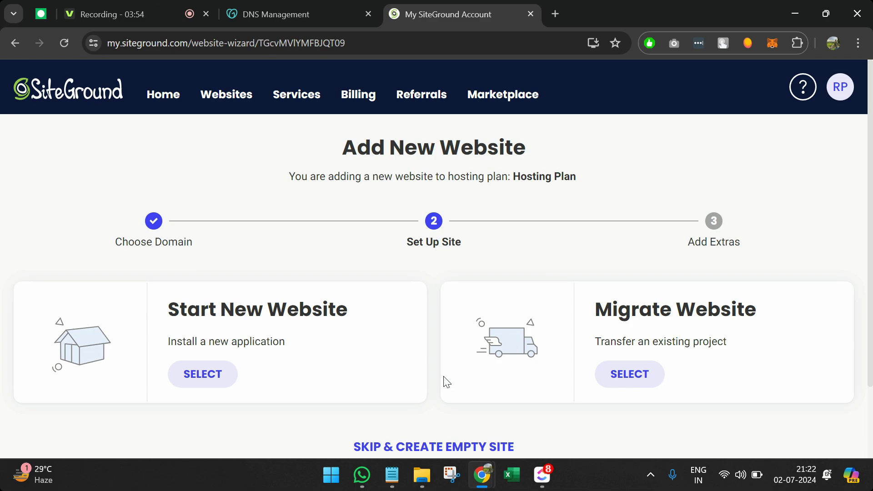
# Choose to start a brand-new website with WordPress as the application
pyautogui.scroll(-2, 446, 382)
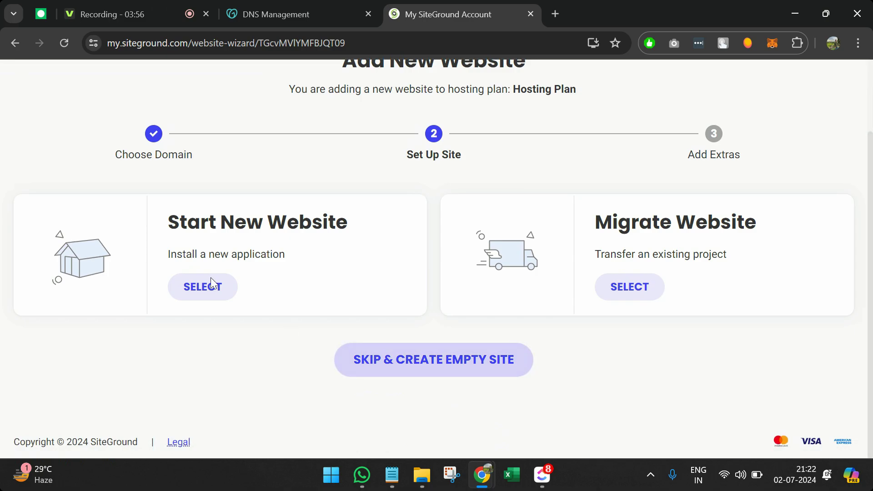
pyautogui.click(216, 293)
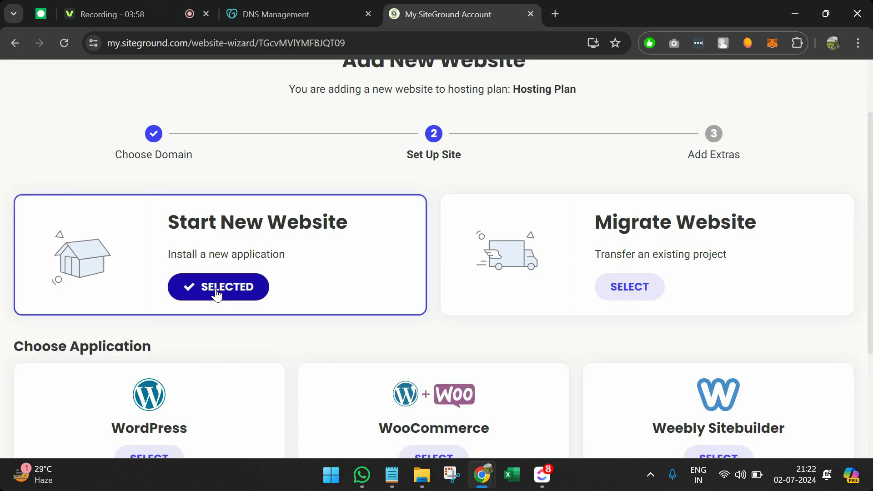
pyautogui.click(156, 358)
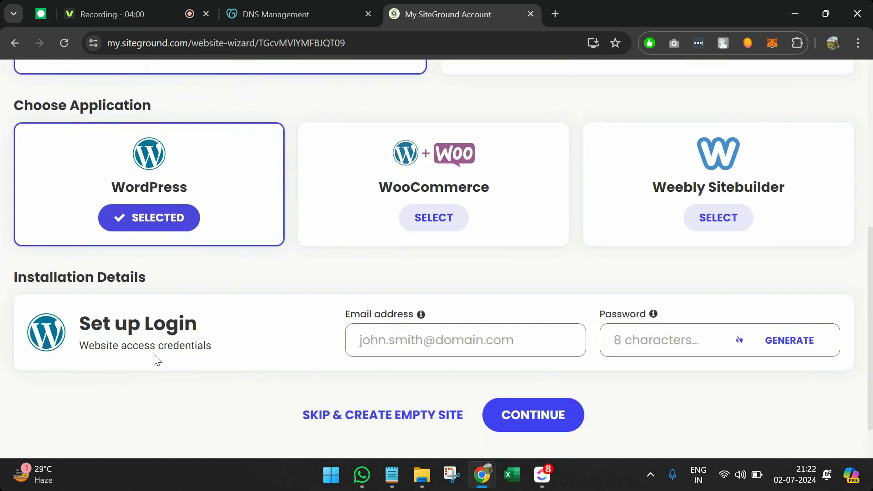
pyautogui.scroll(-1, 156, 360)
# Enter an admin e-mail on the site's domain and a strong password, then continue and finish
pyautogui.click(374, 281)
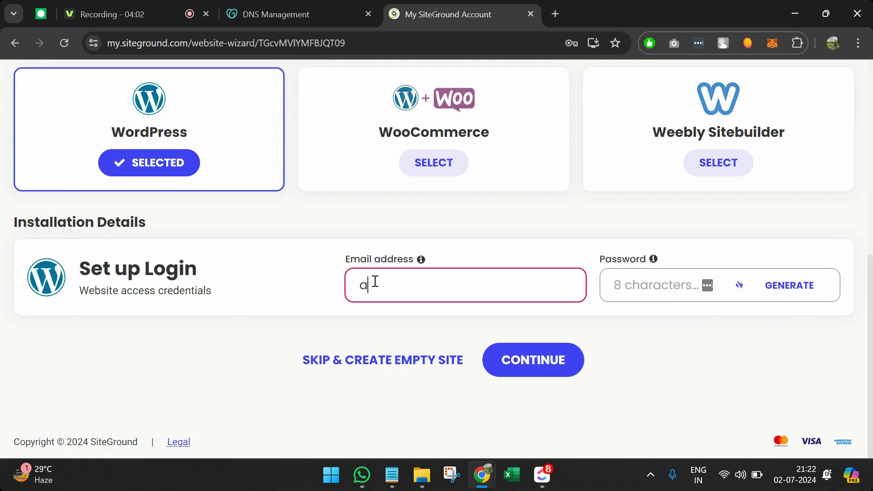
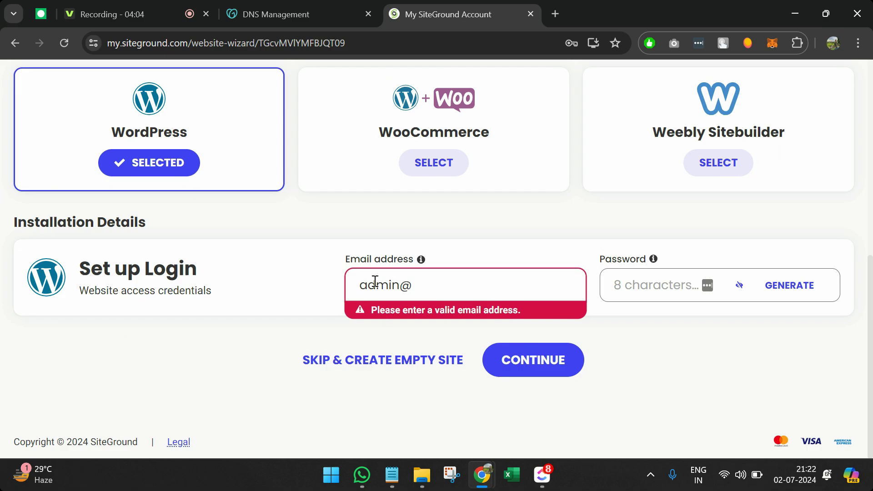
pyautogui.doubleClick(471, 287)
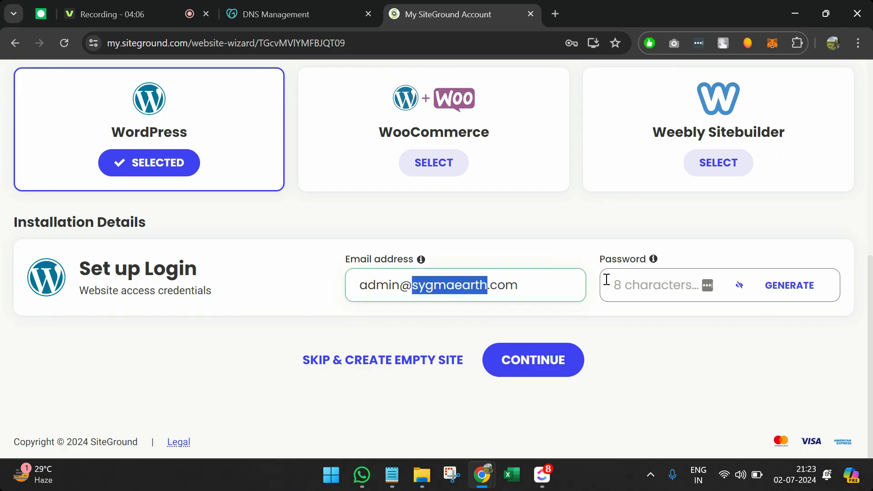
pyautogui.click(669, 288)
pyautogui.hotkey('ctrl', 'v')
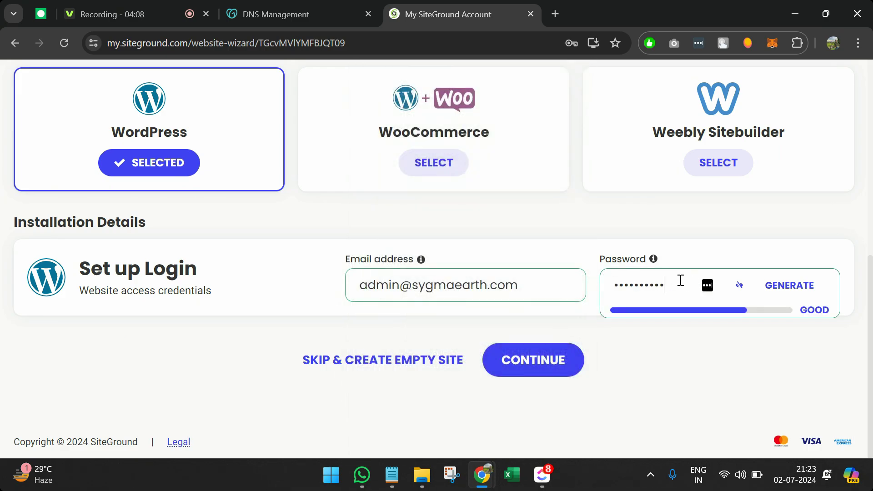
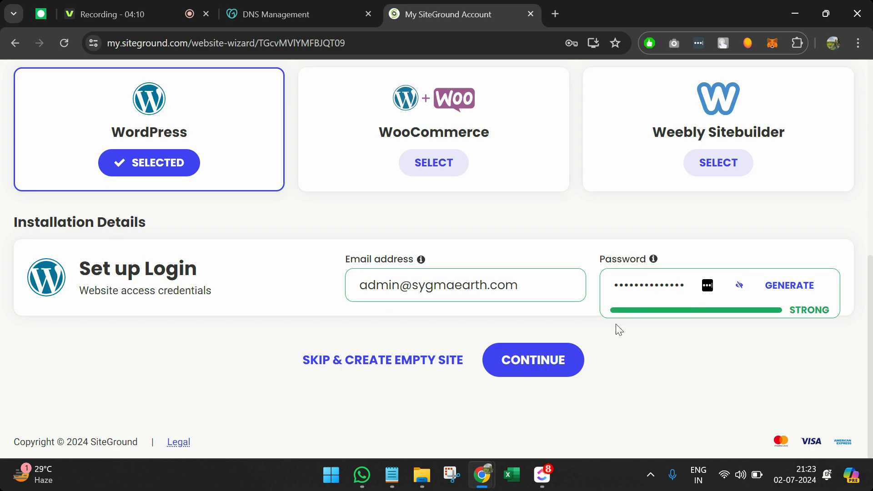
pyautogui.click(559, 360)
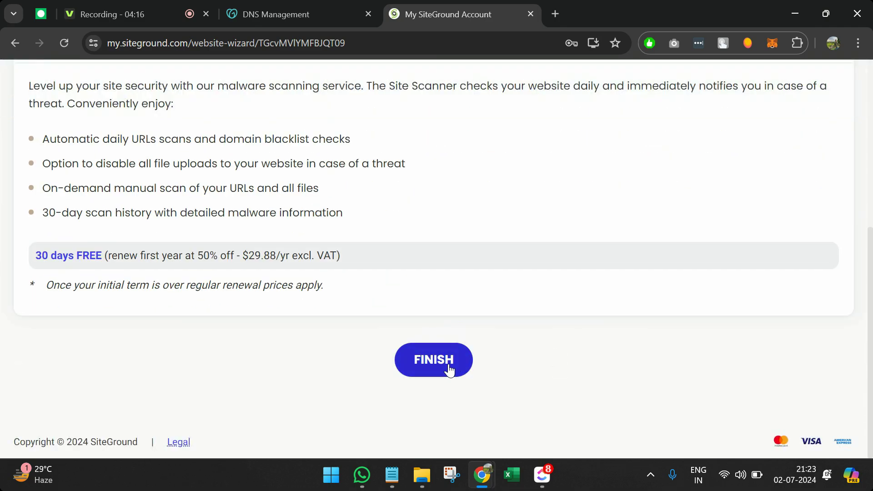
pyautogui.click(448, 366)
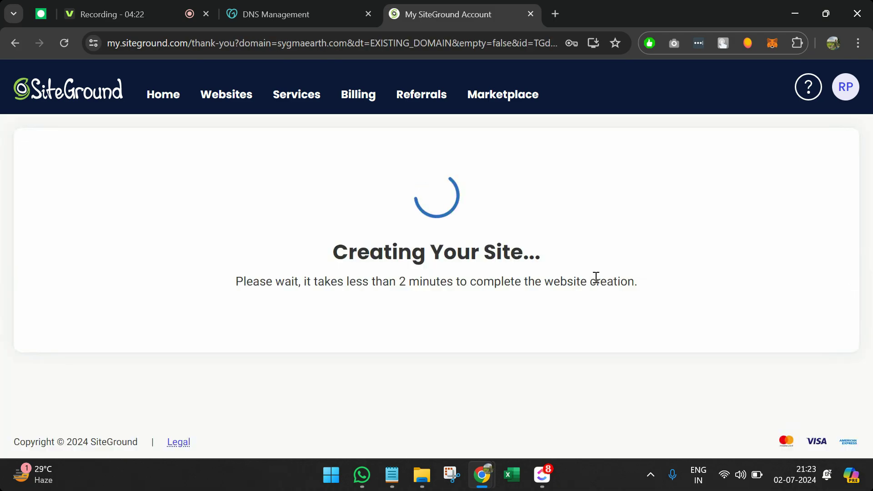
pyautogui.hotkey('alt', 'Tab')
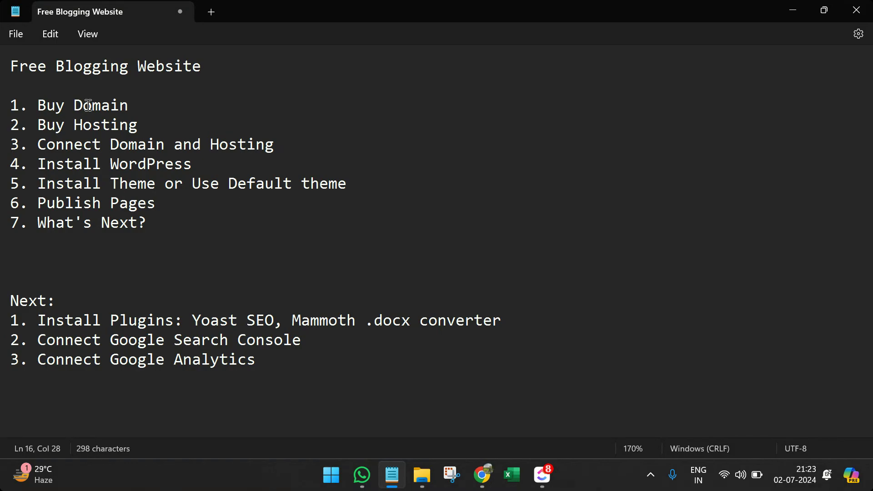
pyautogui.moveTo(136, 111); pyautogui.dragTo(2, 105)
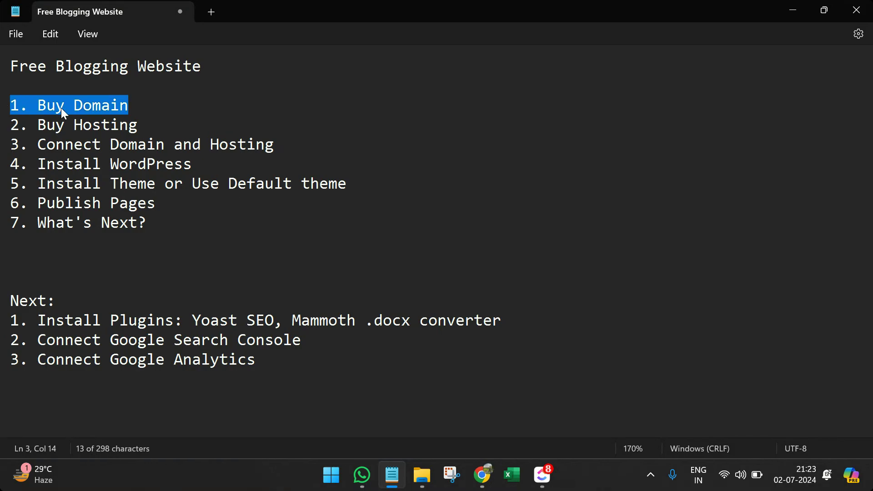
pyautogui.moveTo(158, 121); pyautogui.dragTo(14, 137)
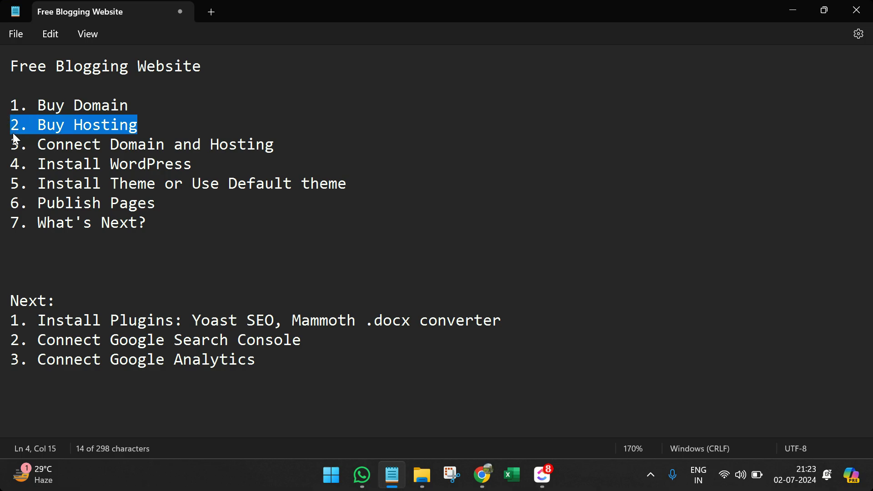
pyautogui.moveTo(285, 147); pyautogui.dragTo(22, 139)
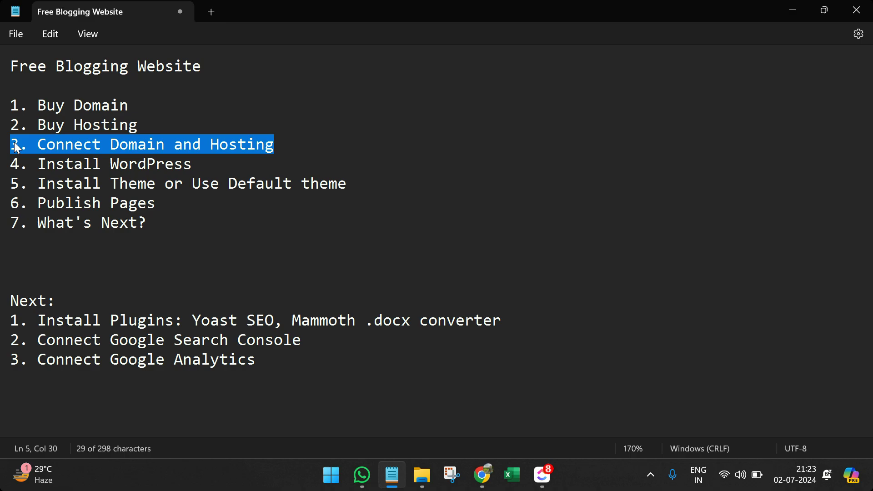
pyautogui.hotkey('alt', 'Tab')
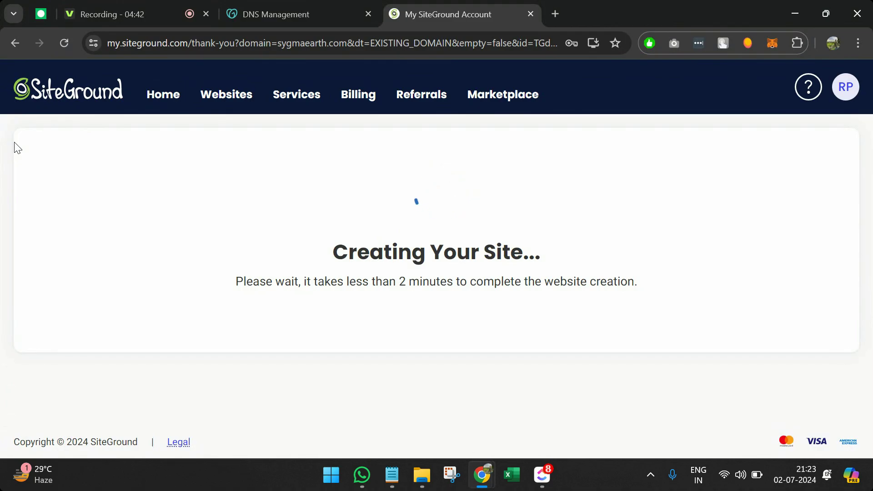
pyautogui.hotkey('alt', 'Tab')
pyautogui.moveTo(204, 162); pyautogui.dragTo(2, 167)
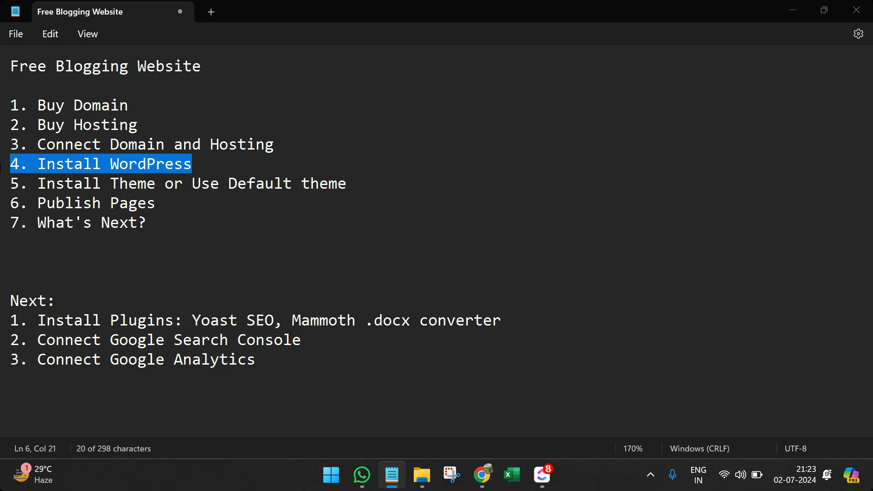
pyautogui.hotkey('alt', 'Tab')
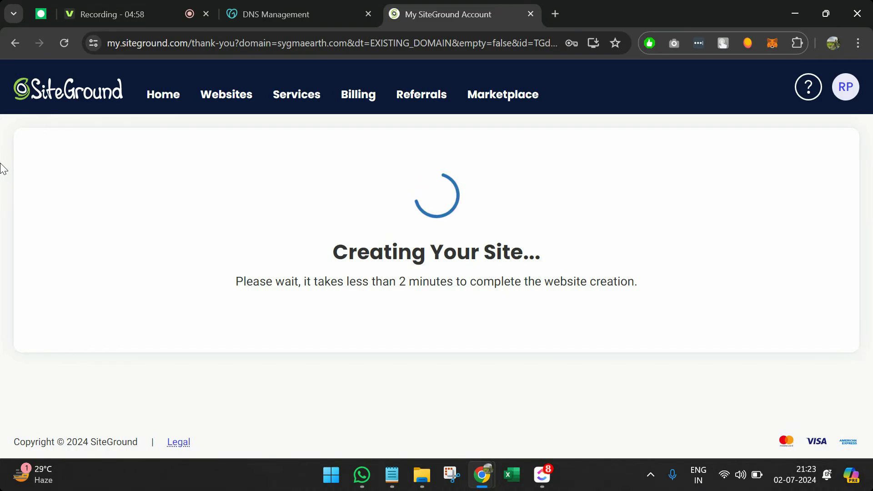
pyautogui.hotkey('alt', 'Tab')
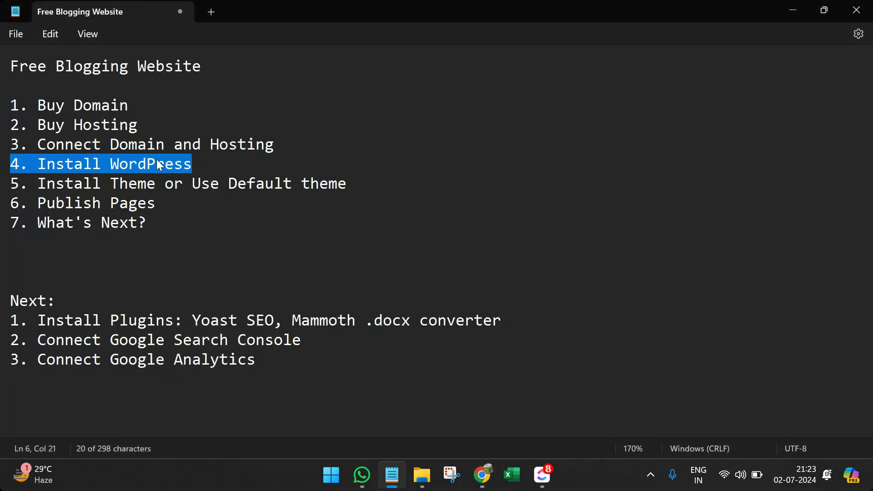
pyautogui.hotkey('alt', 'Tab')
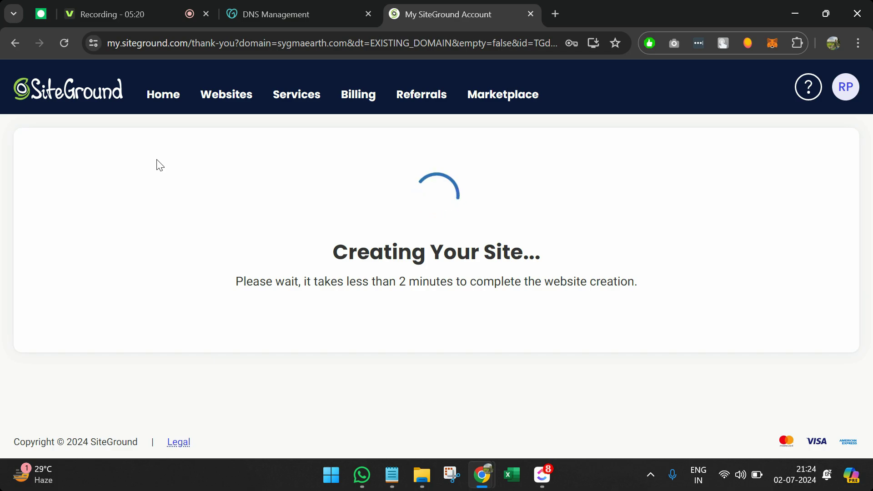
pyautogui.hotkey('alt', 'Tab')
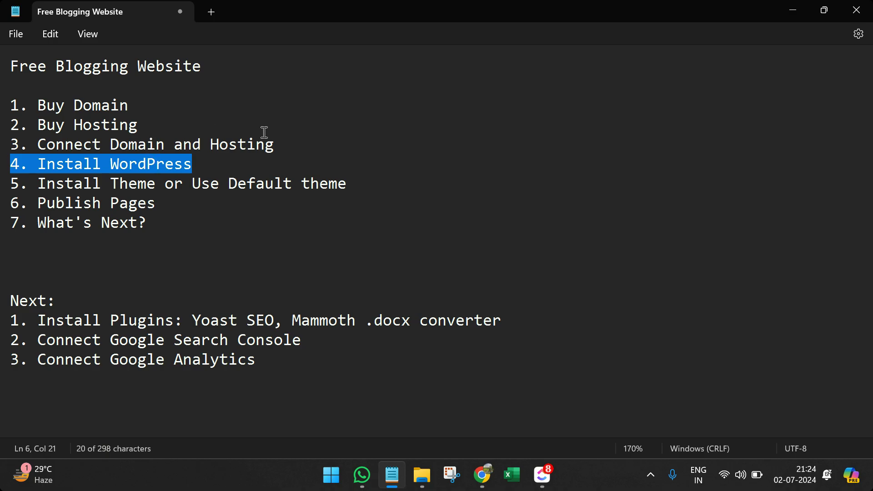
pyautogui.moveTo(275, 144); pyautogui.dragTo(45, 132)
pyautogui.hotkey('alt', 'Tab')
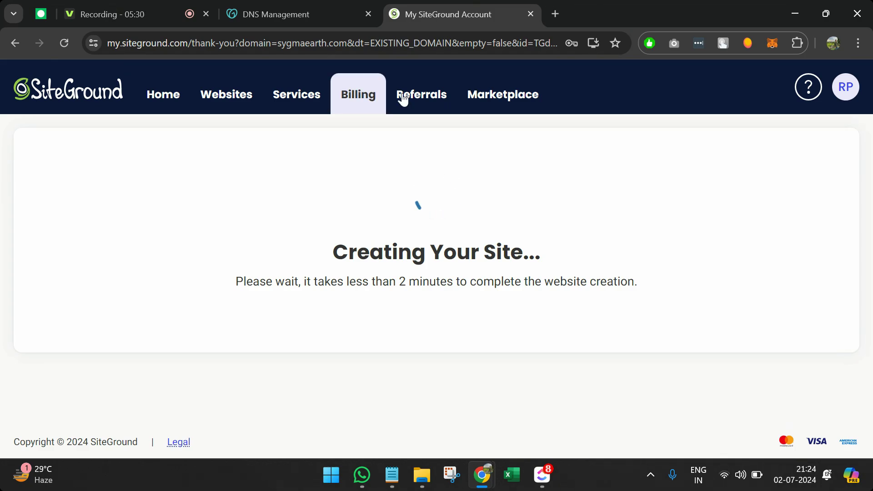
# Load sygmaearth.com in a new tab, then close the missionatal.com page it redirects to
pyautogui.click(559, 14)
pyautogui.write('sy')
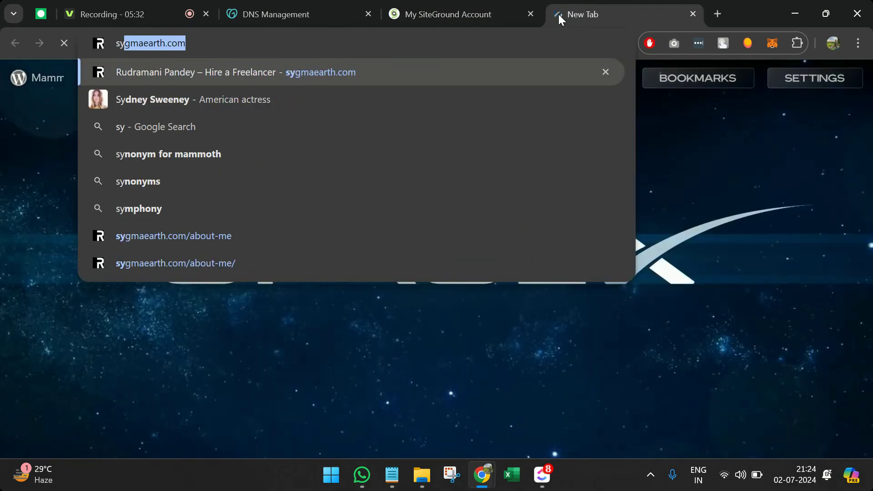
pyautogui.press('Return')
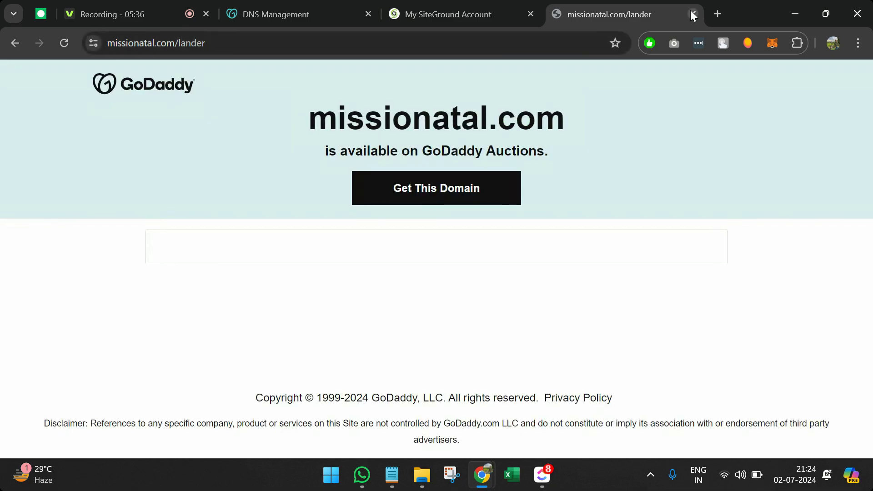
pyautogui.click(693, 14)
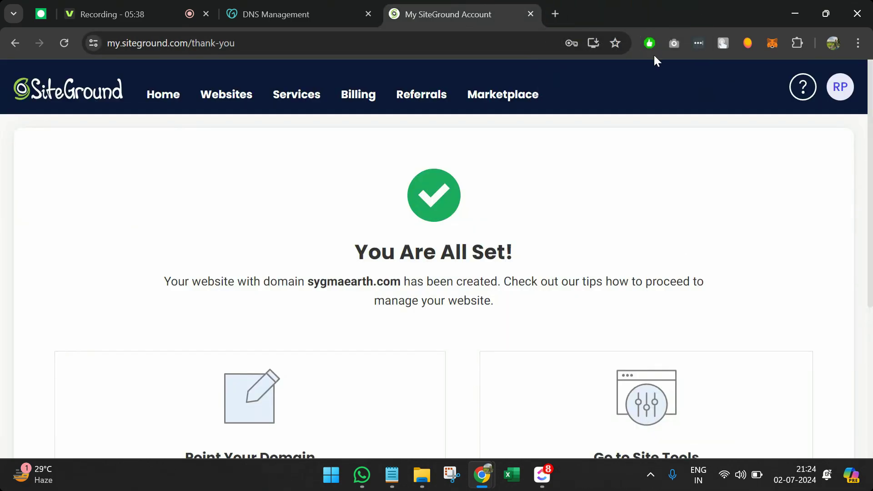
# Select the NS1.SITEGROUND.NET nameserver on the site-created page
pyautogui.scroll(-4, 617, 236)
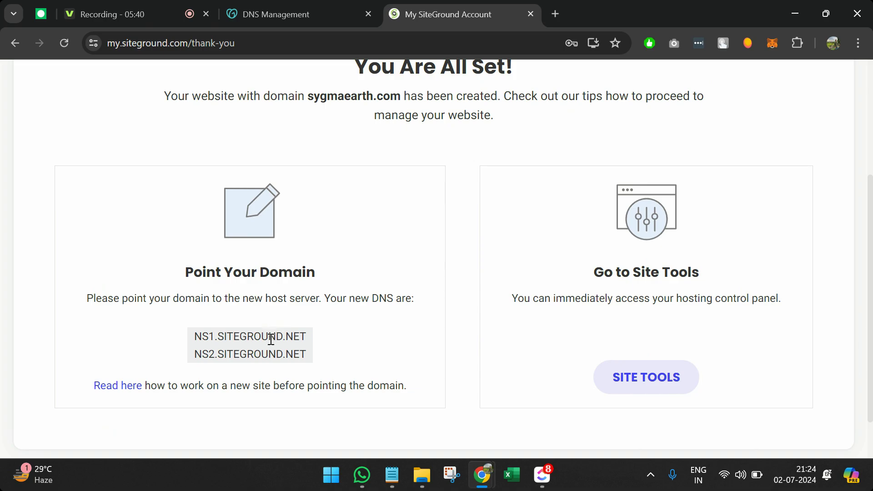
pyautogui.doubleClick(271, 337)
pyautogui.hotkey('ctrl', 'c')
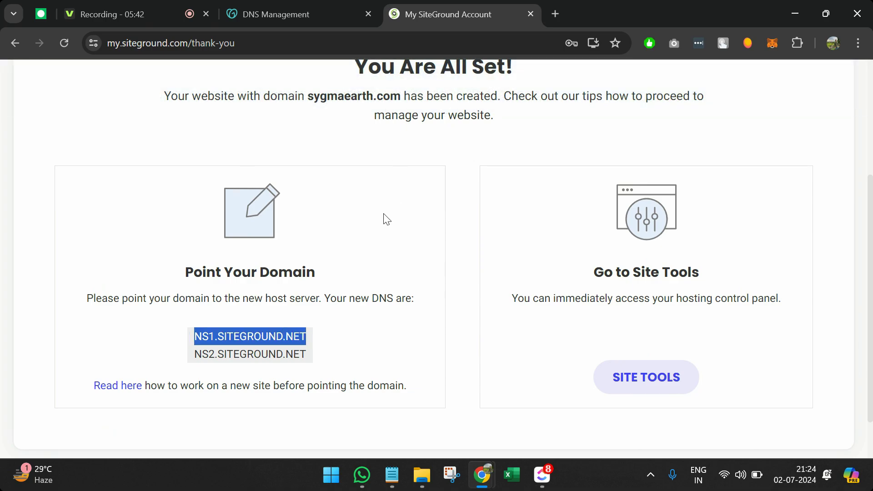
pyautogui.scroll(4, 387, 218)
pyautogui.scroll(-2, 446, 232)
pyautogui.scroll(-2, 191, 348)
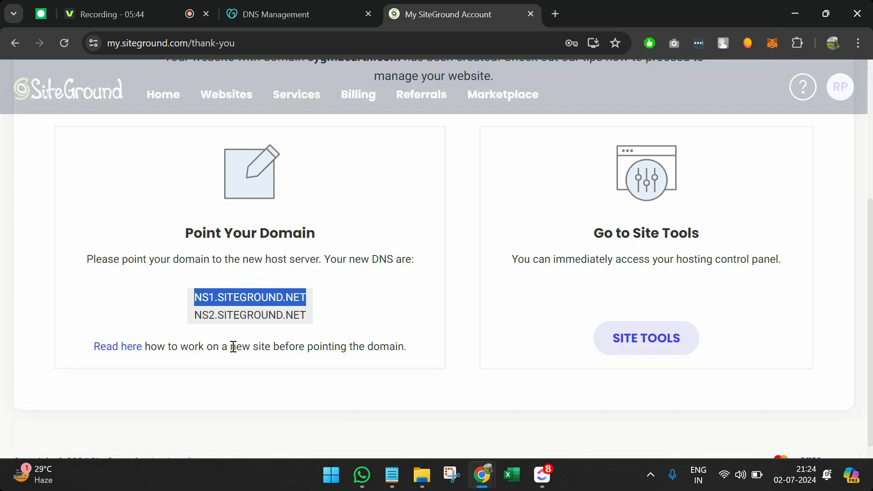
# In the domain's nameserver editor, replace the first nameserver with NS1.SITEGROUND.NET
pyautogui.click(312, 6)
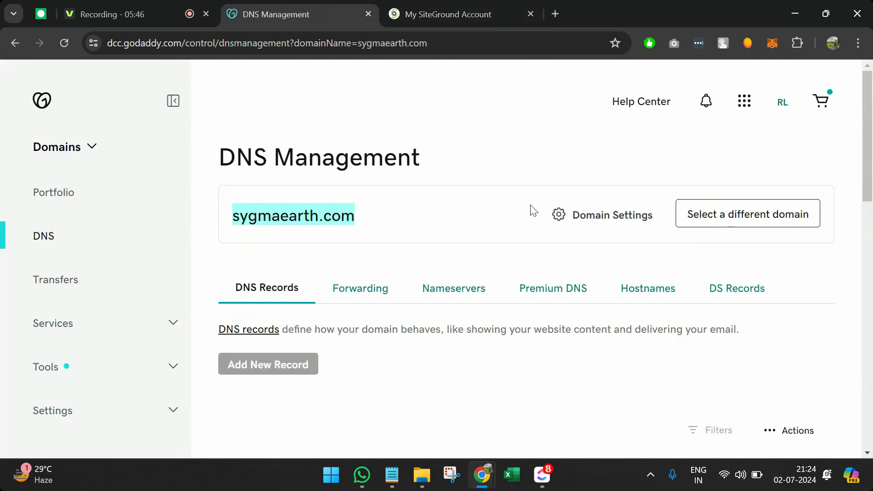
pyautogui.click(453, 299)
pyautogui.scroll(-2, 452, 301)
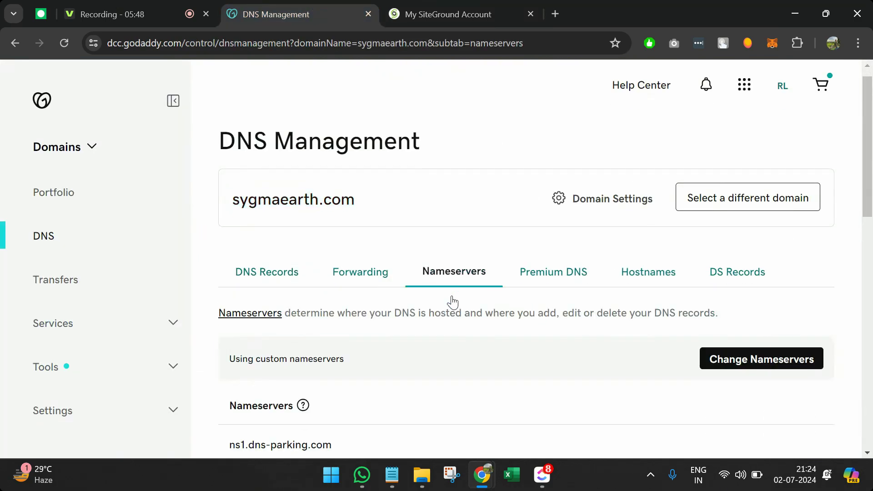
pyautogui.click(753, 282)
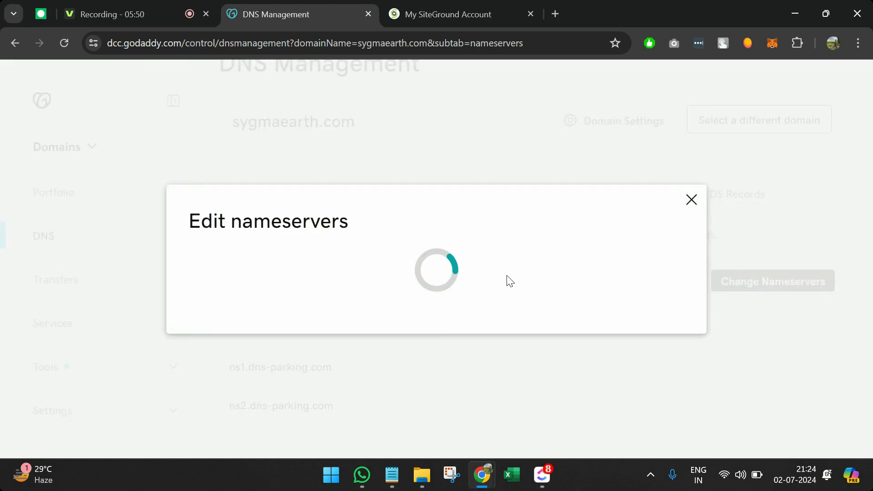
pyautogui.hotkey('ctrl', 'a')
pyautogui.hotkey('ctrl', 'v')
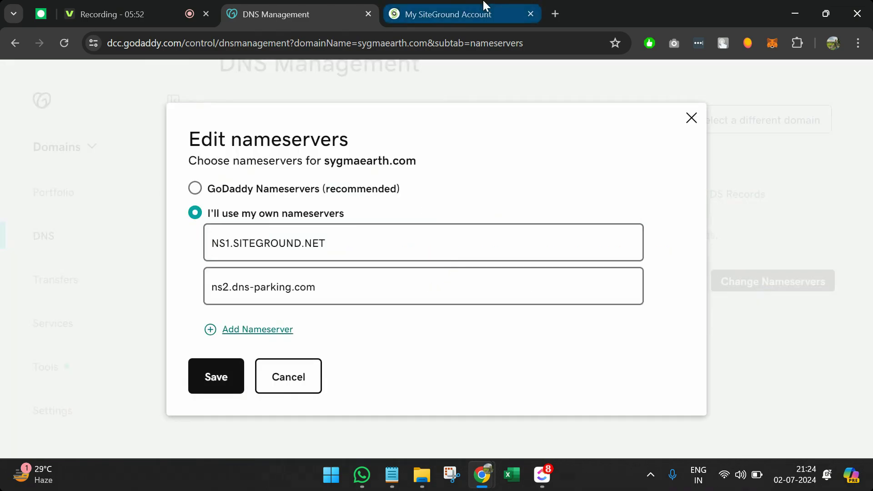
# Copy NS2.SITEGROUND.NET from SiteGround into the second nameserver field, then save and confirm
pyautogui.click(484, 10)
pyautogui.click(253, 315)
pyautogui.tripleClick(254, 315)
pyautogui.hotkey('ctrl', 'c')
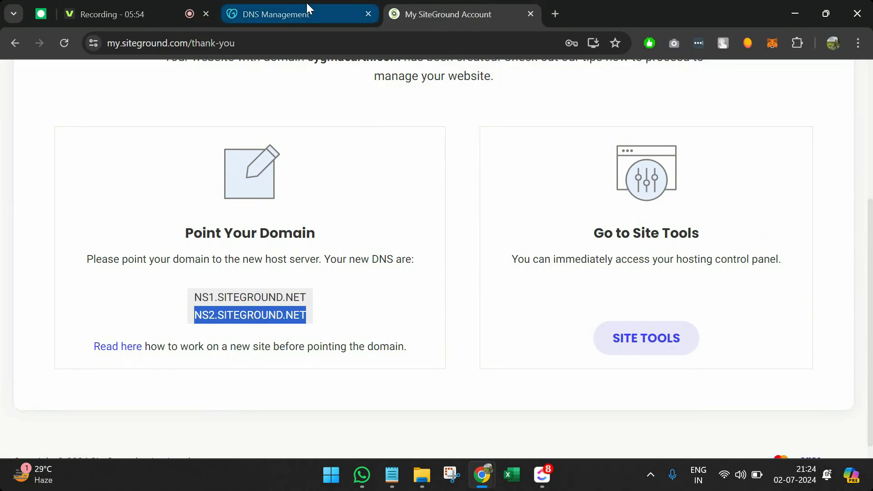
pyautogui.click(330, 43)
pyautogui.click(350, 14)
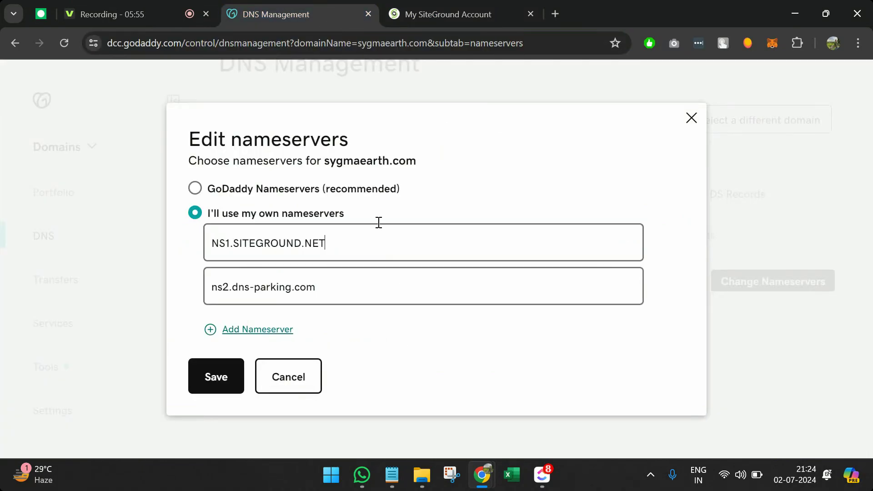
pyautogui.tripleClick(381, 296)
pyautogui.hotkey('ctrl', 'v')
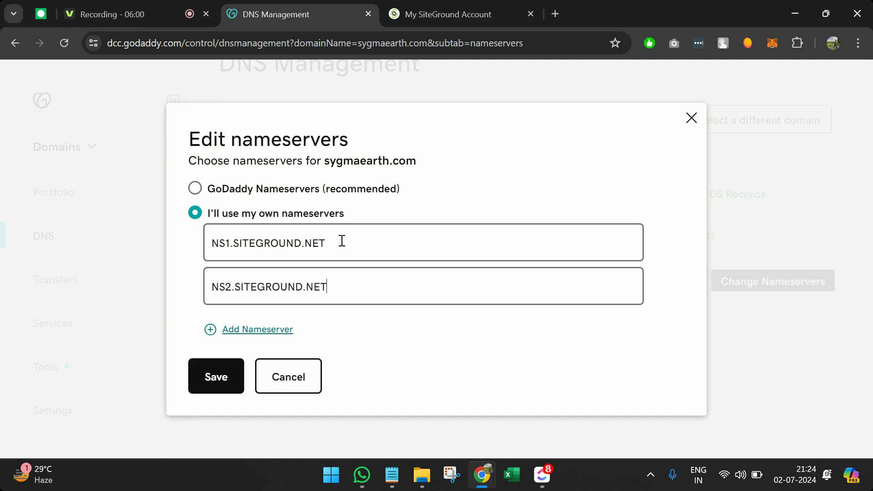
pyautogui.click(205, 380)
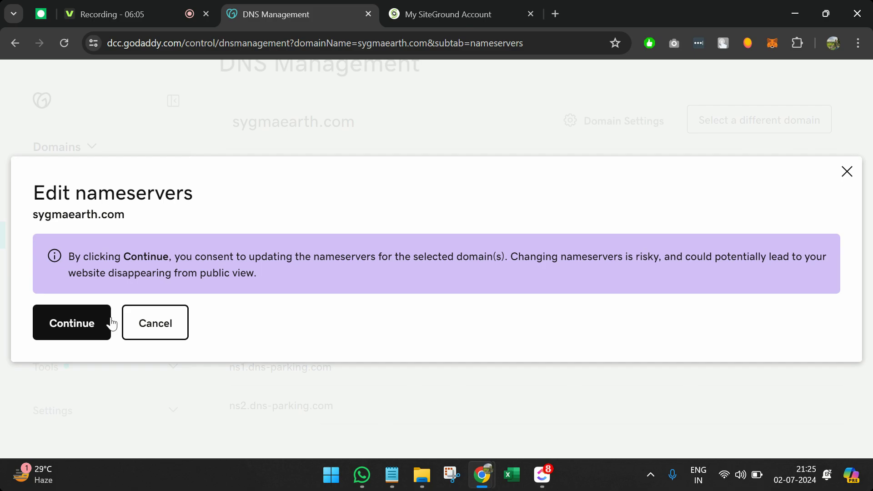
pyautogui.click(83, 328)
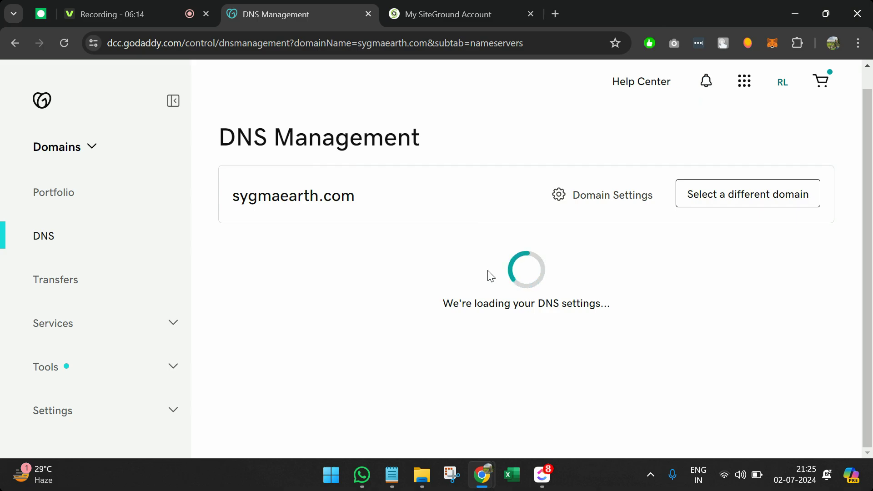
pyautogui.scroll(-2, 373, 338)
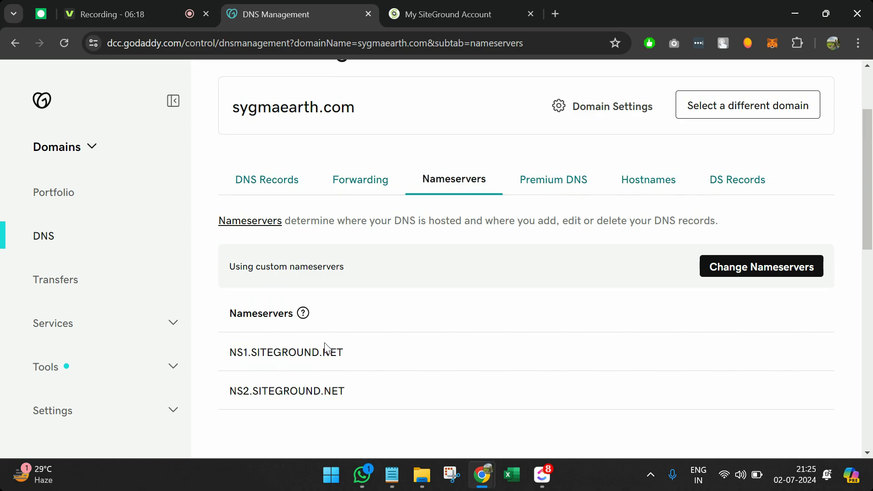
# Reload sygmaearth.com in a new tab, close the missionatal.com redirect, and go back to SiteGround
pyautogui.click(555, 14)
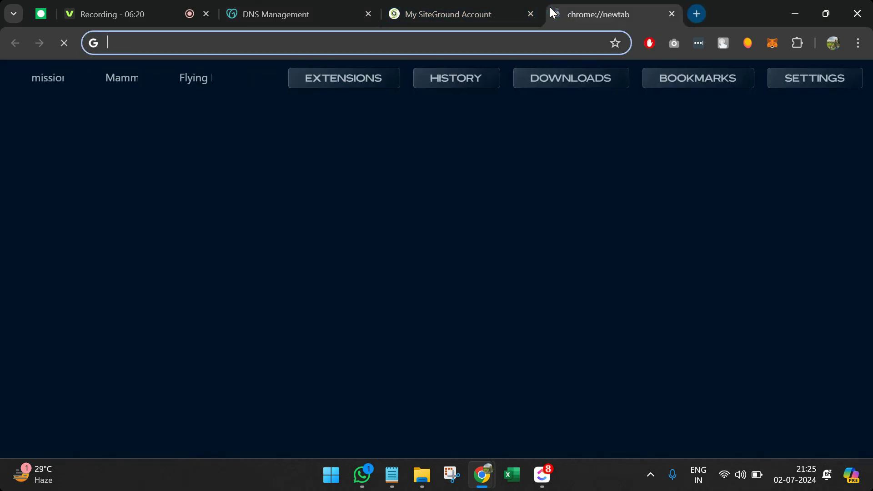
pyautogui.write('sygmaearth.com')
pyautogui.hotkey('ctrl', 'a')
pyautogui.write('missionatal.com')
pyautogui.press('Return')
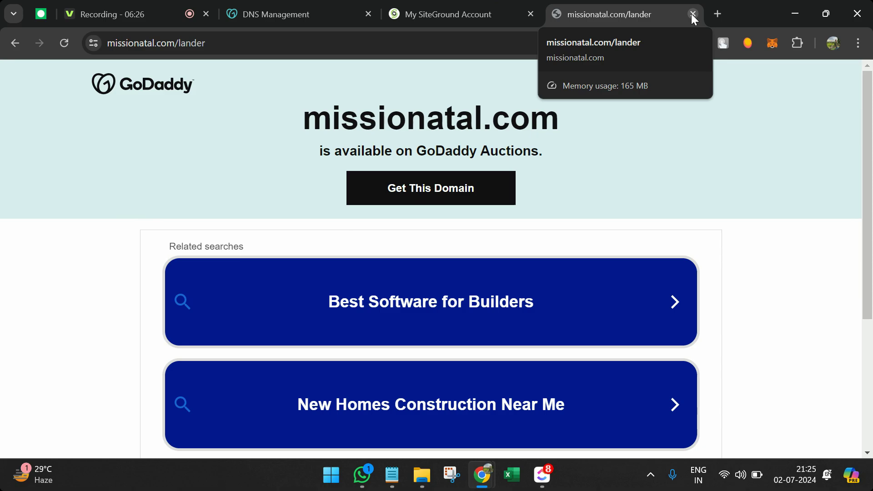
pyautogui.click(692, 14)
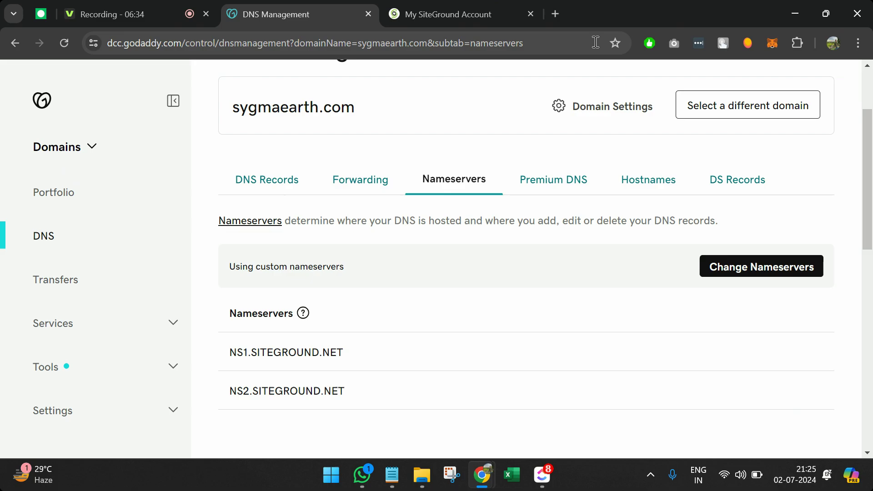
pyautogui.click(473, 4)
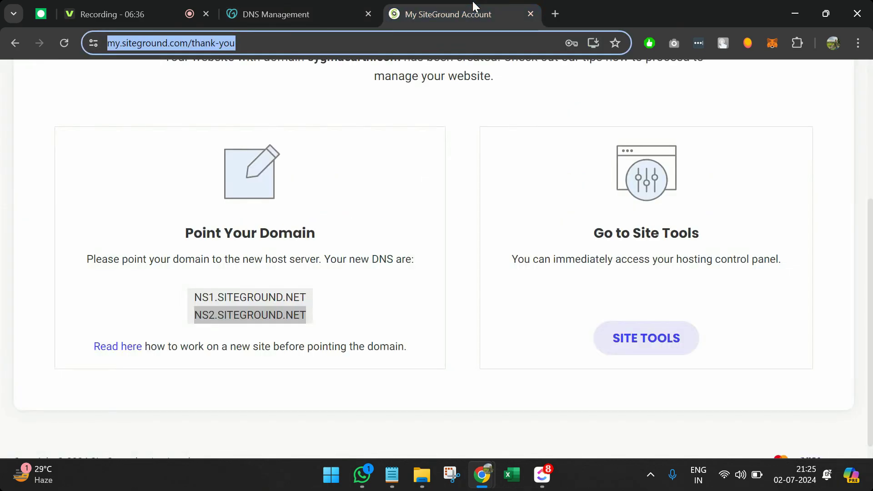
# Flush the Dynamic Cache for sygmaearth.com under Site Tools > Speed > Caching
pyautogui.scroll(5, 467, 179)
pyautogui.click(215, 108)
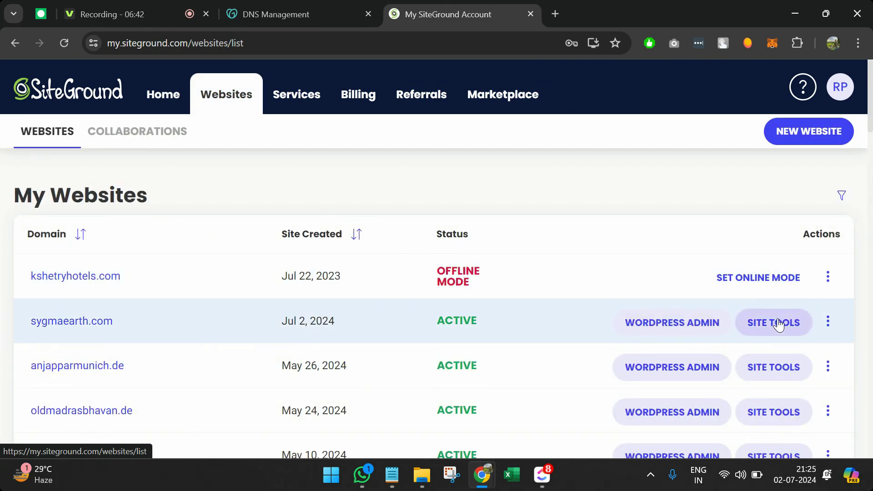
pyautogui.click(779, 323)
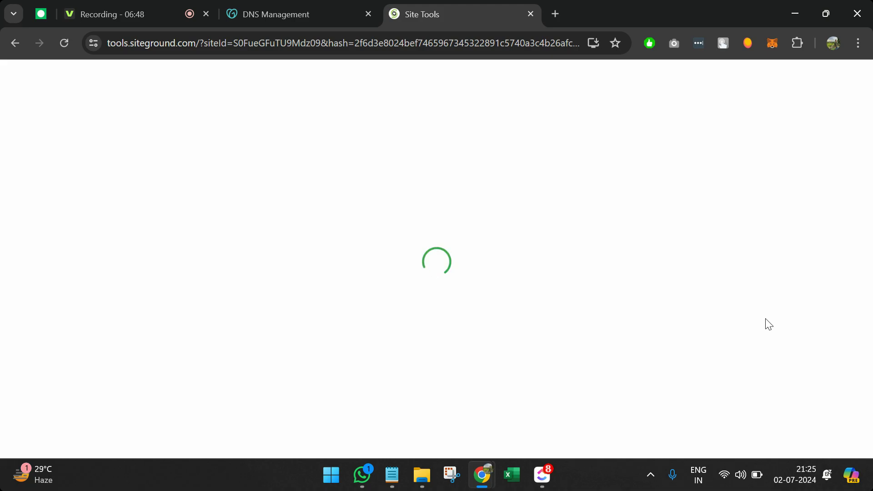
pyautogui.scroll(-8, 453, 327)
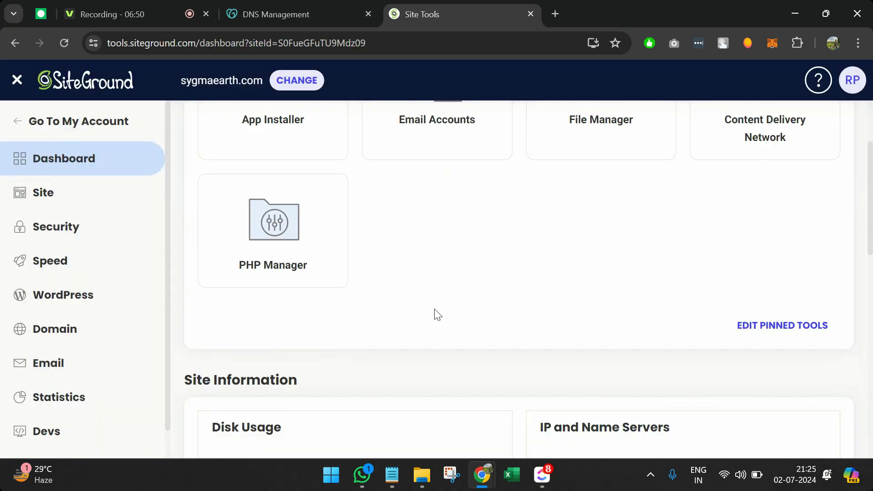
pyautogui.click(73, 270)
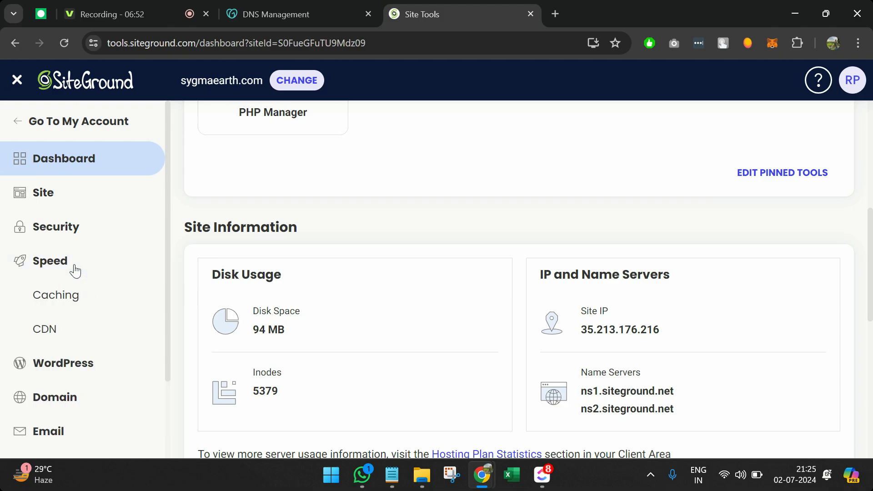
pyautogui.click(80, 304)
pyautogui.scroll(-3, 367, 356)
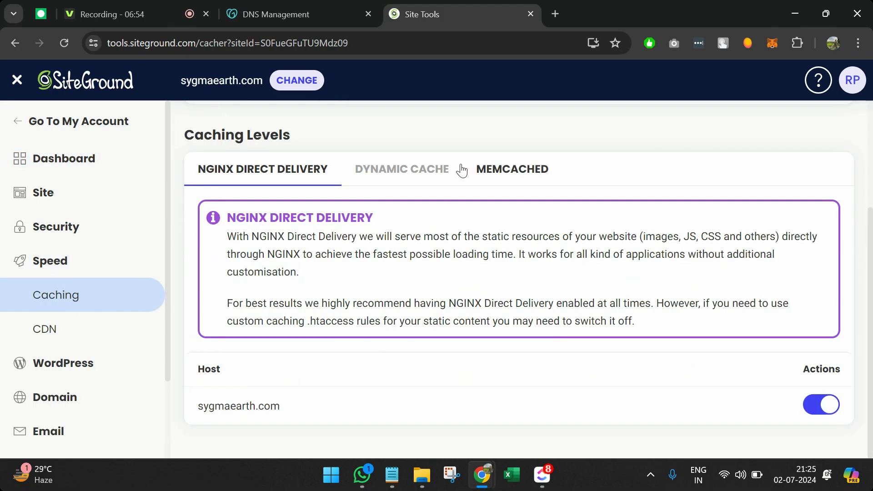
pyautogui.click(423, 176)
pyautogui.scroll(-3, 682, 337)
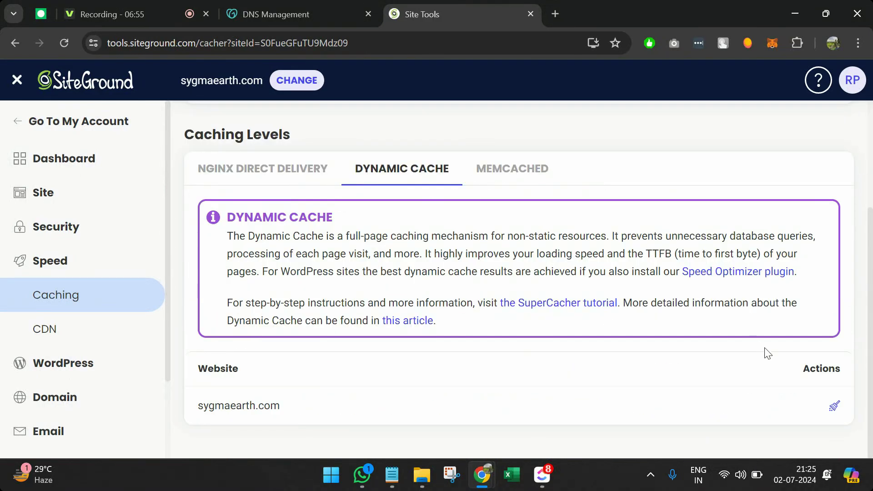
pyautogui.click(833, 406)
# Log in to the sygmaearth.com admin panel from WordPress > Install & Manage
pyautogui.click(514, 190)
pyautogui.scroll(-3, 763, 370)
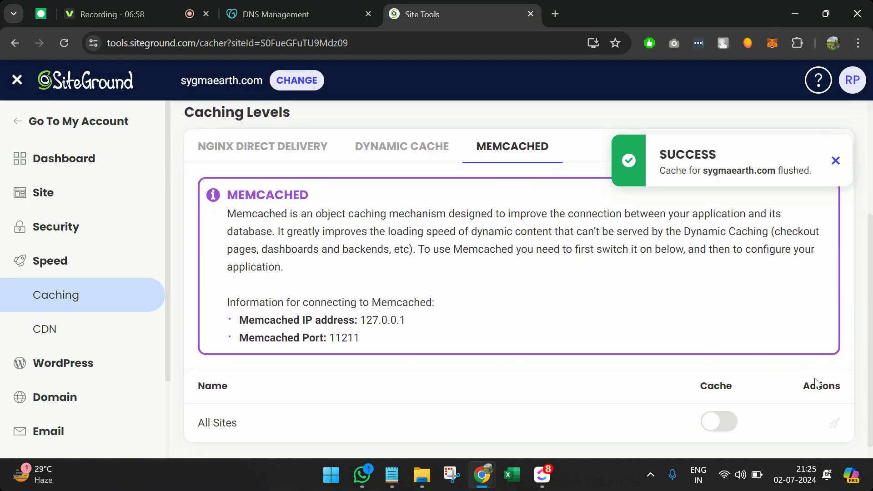
pyautogui.scroll(3, 520, 267)
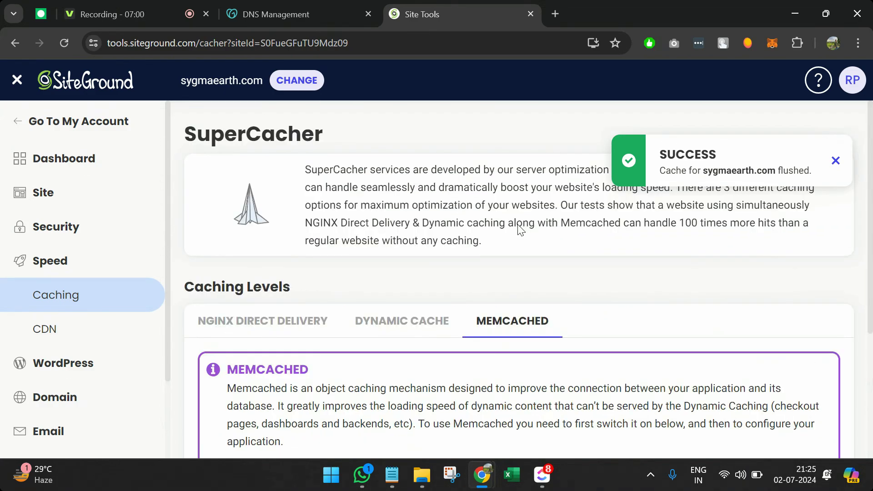
pyautogui.scroll(-2, 354, 207)
pyautogui.scroll(2, 353, 206)
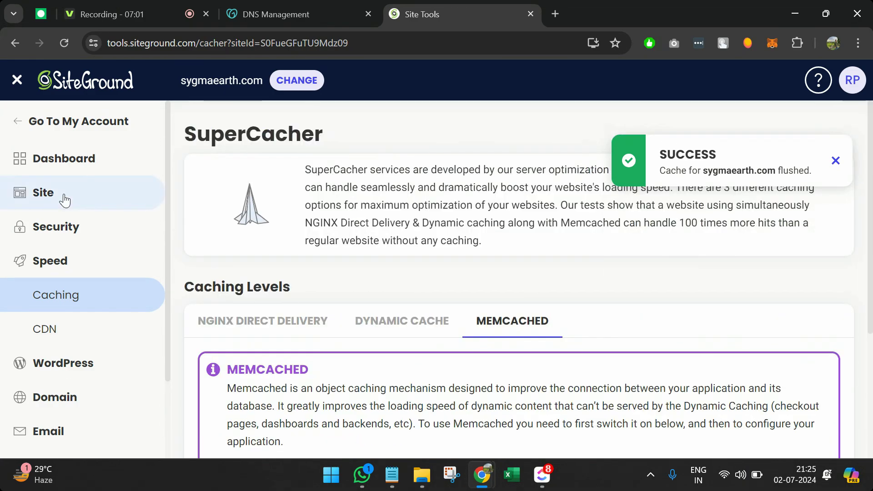
pyautogui.scroll(-2, 89, 274)
pyautogui.click(87, 274)
pyautogui.click(96, 297)
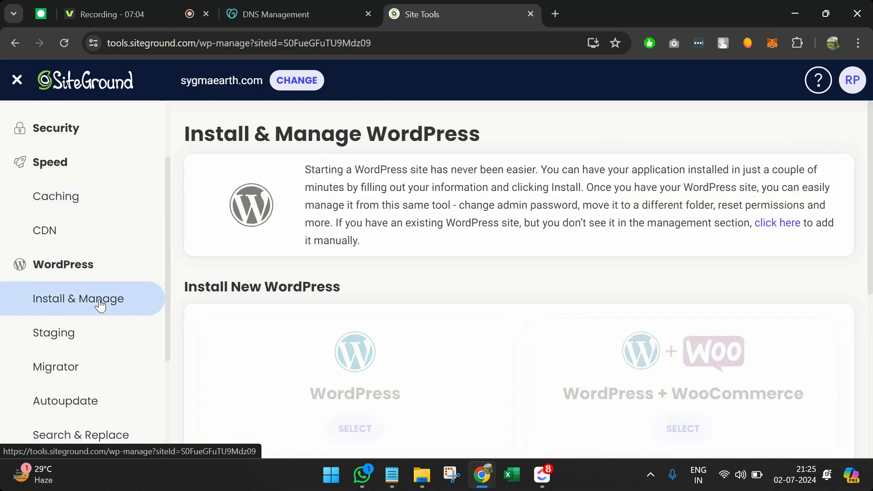
pyautogui.scroll(-3, 403, 285)
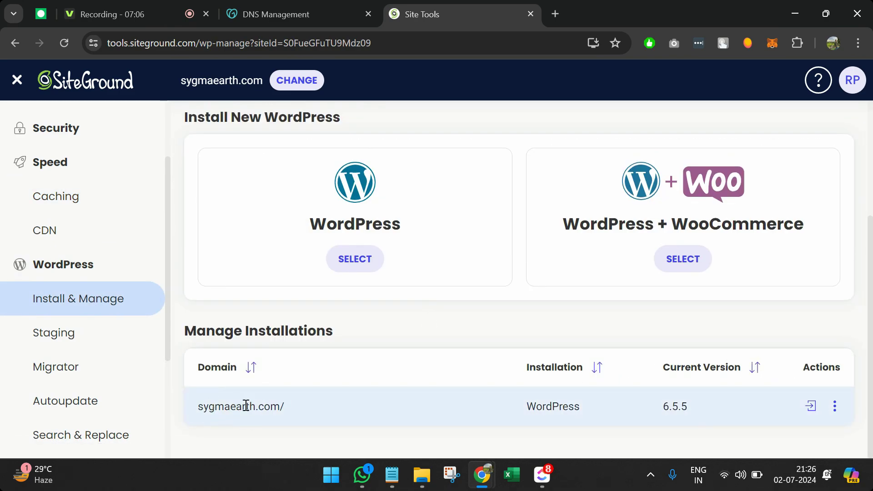
pyautogui.click(811, 408)
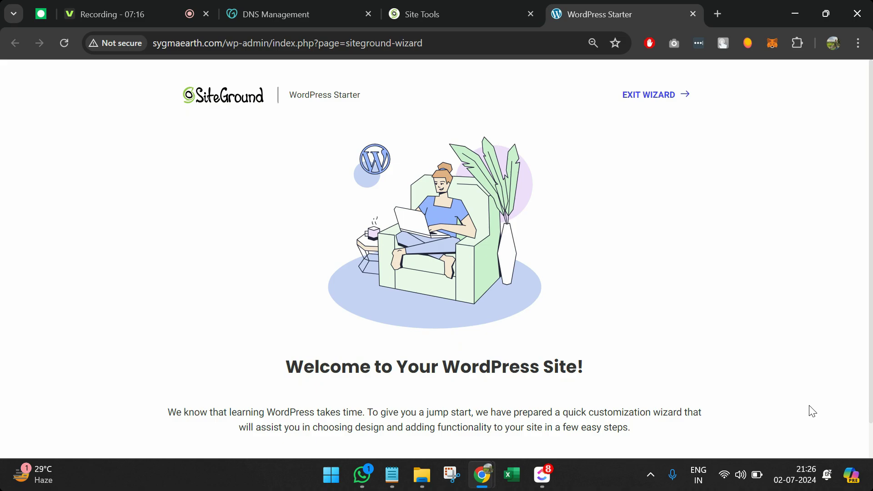
pyautogui.click(647, 101)
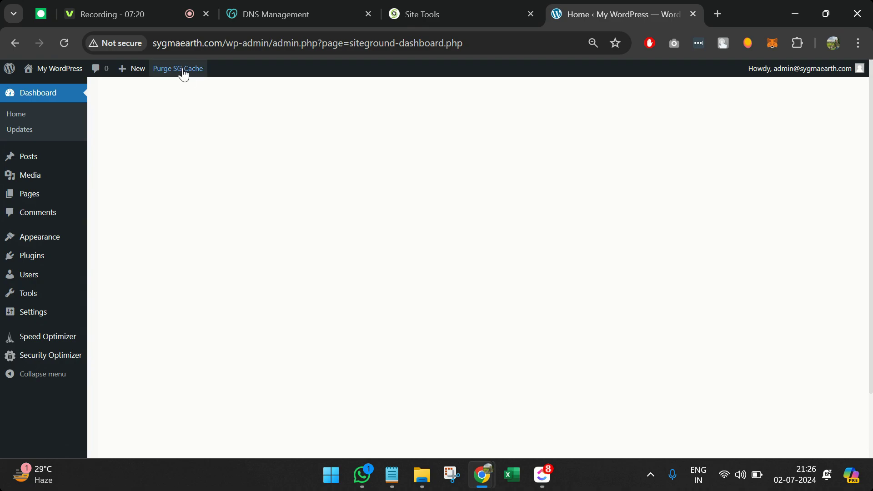
pyautogui.click(183, 71)
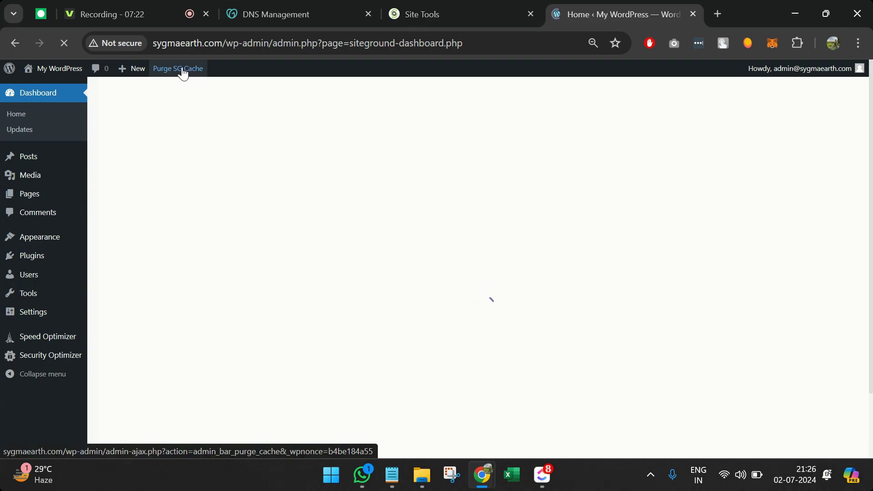
pyautogui.moveTo(69, 72)
pyautogui.middleClick(71, 87)
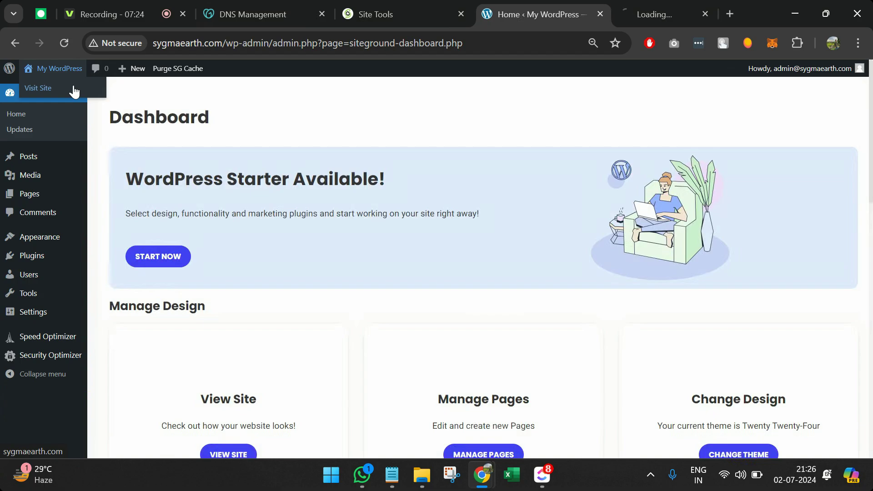
pyautogui.click(652, 9)
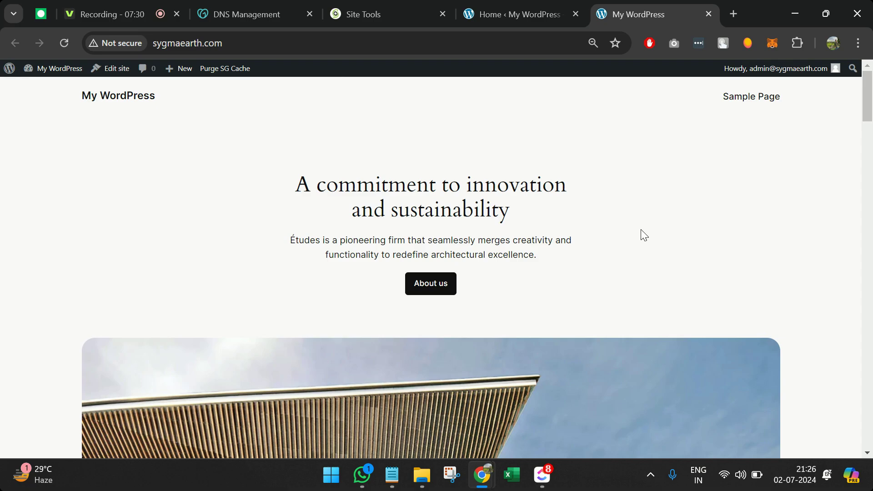
pyautogui.scroll(-20, 644, 235)
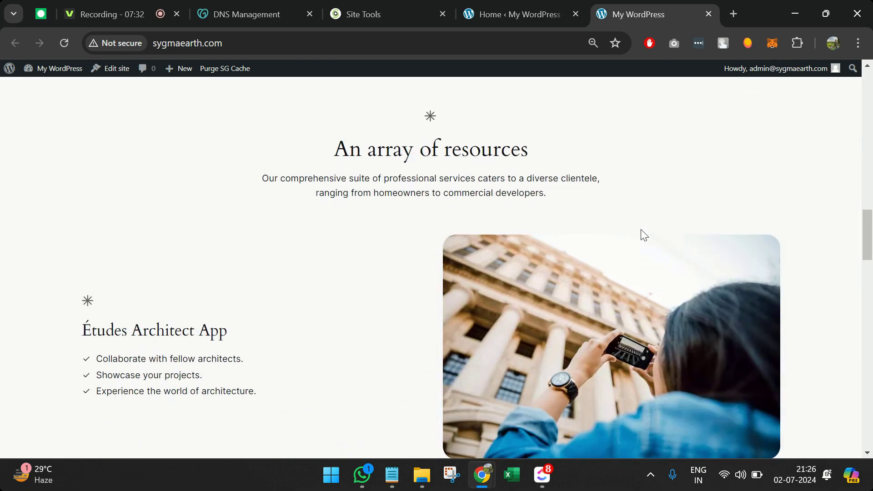
pyautogui.scroll(-15, 645, 235)
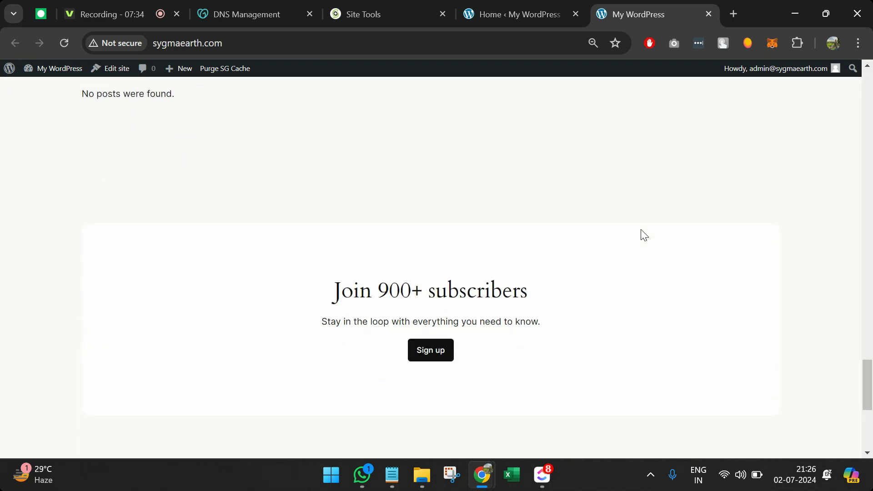
pyautogui.scroll(-3, 642, 232)
pyautogui.scroll(20, 643, 232)
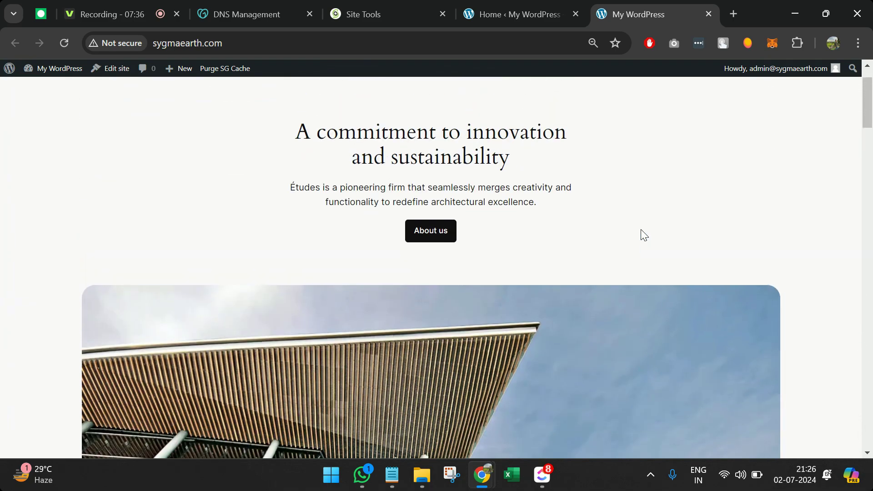
pyautogui.scroll(2, 644, 235)
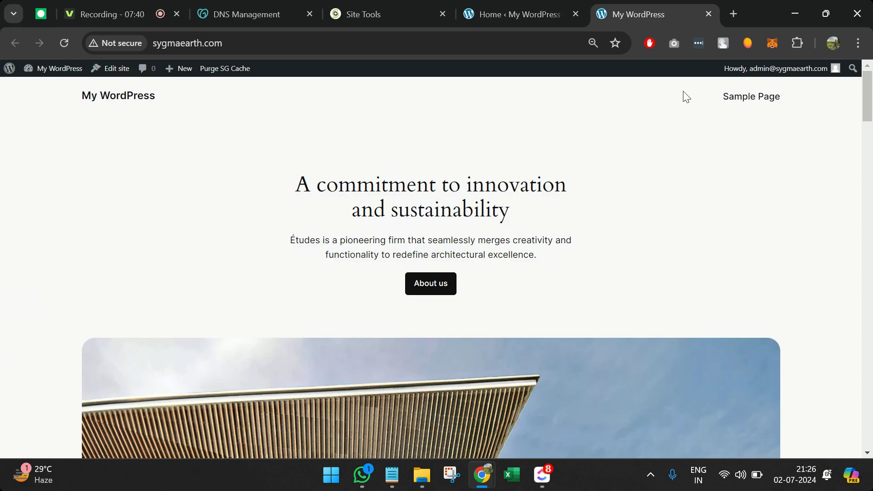
pyautogui.click(728, 16)
pyautogui.write('gocoding.org')
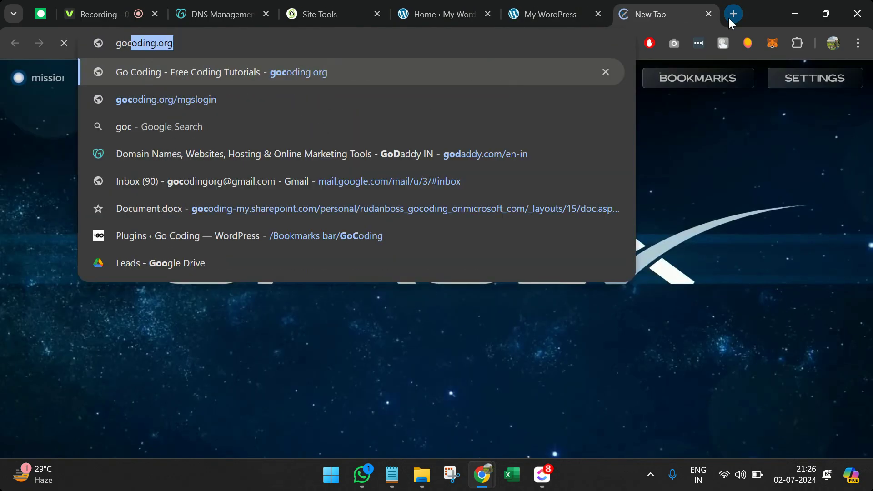
pyautogui.press('Return')
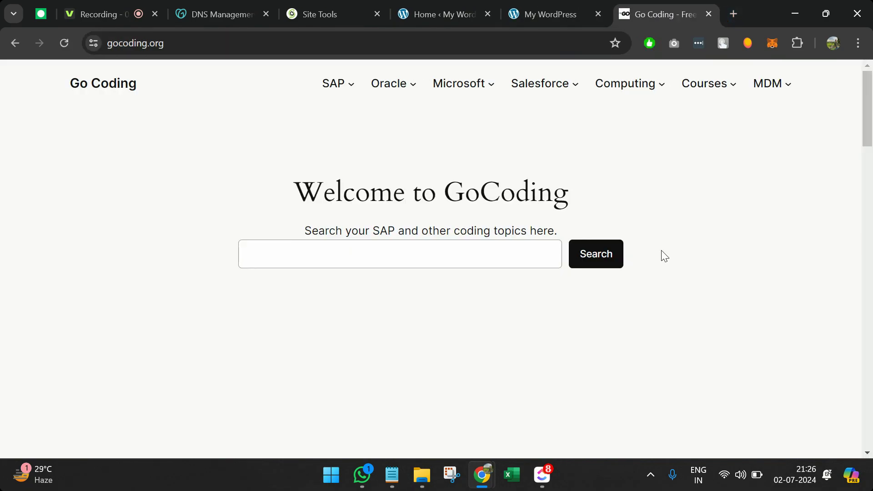
pyautogui.scroll(-6, 766, 258)
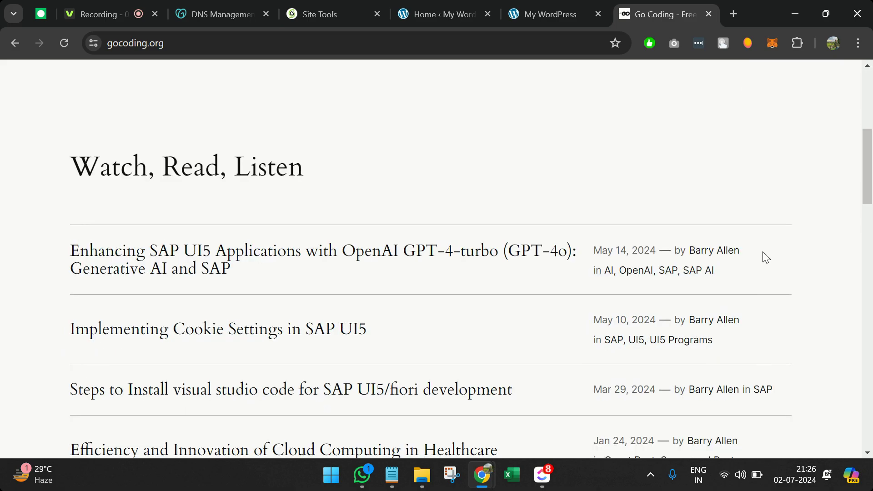
pyautogui.scroll(-5, 766, 257)
pyautogui.scroll(15, 766, 258)
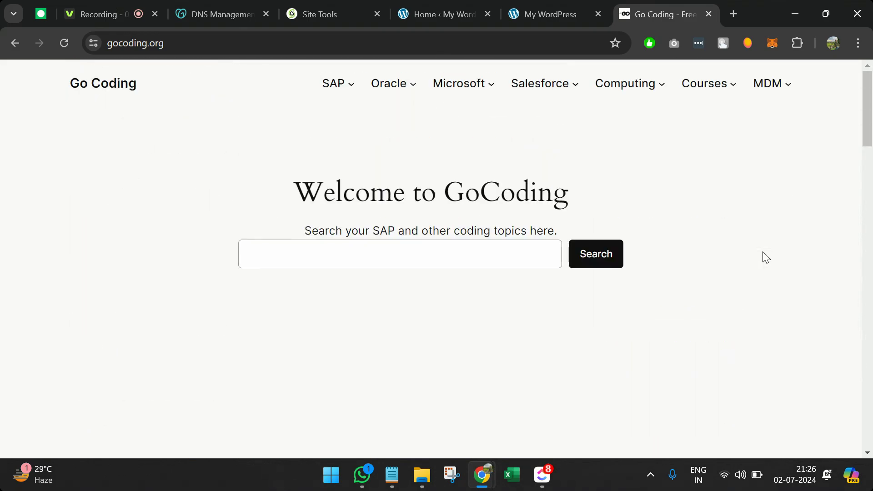
pyautogui.click(709, 14)
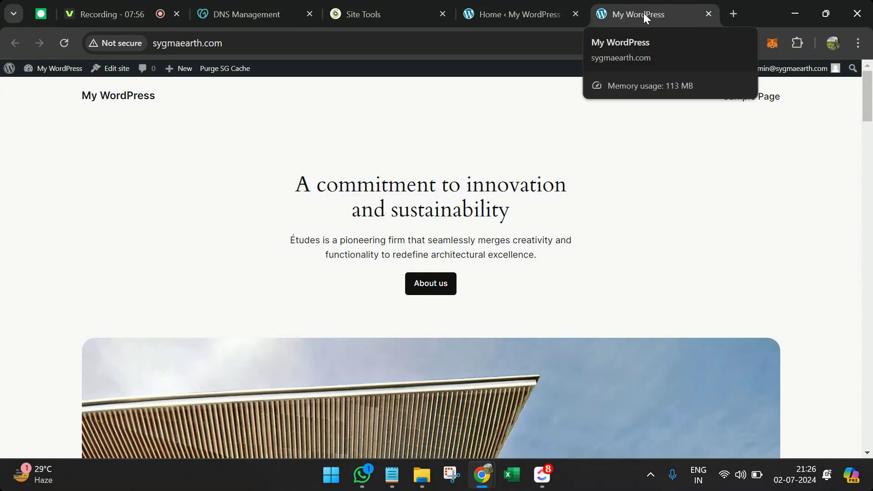
# Set Site Title to 'Sygma Earth' and Tagline to 'Earth related blogs', and save
pyautogui.click(526, 6)
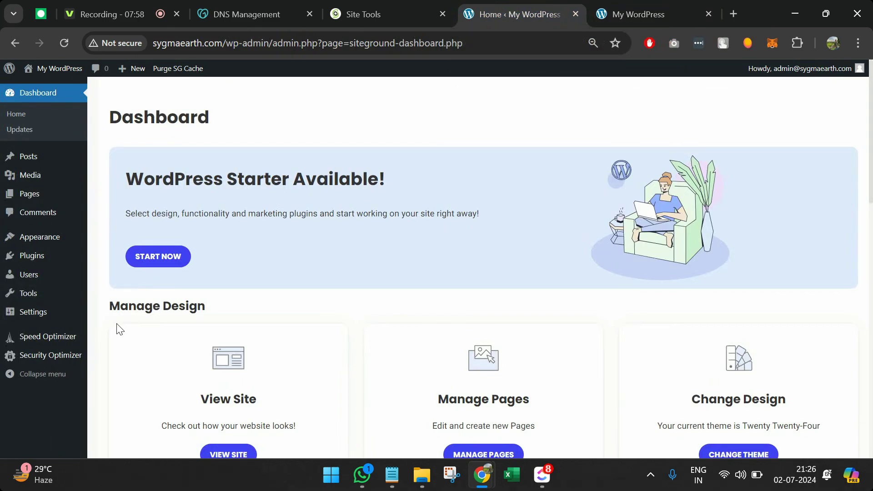
pyautogui.moveTo(54, 311)
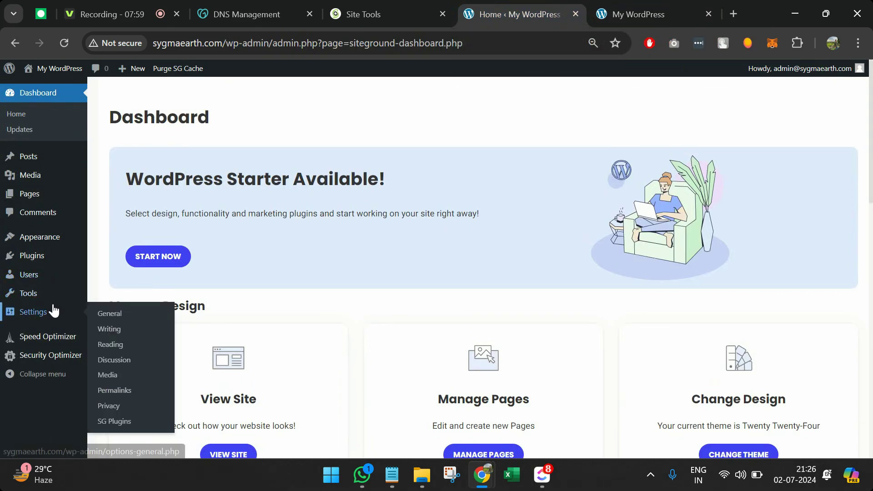
pyautogui.click(130, 315)
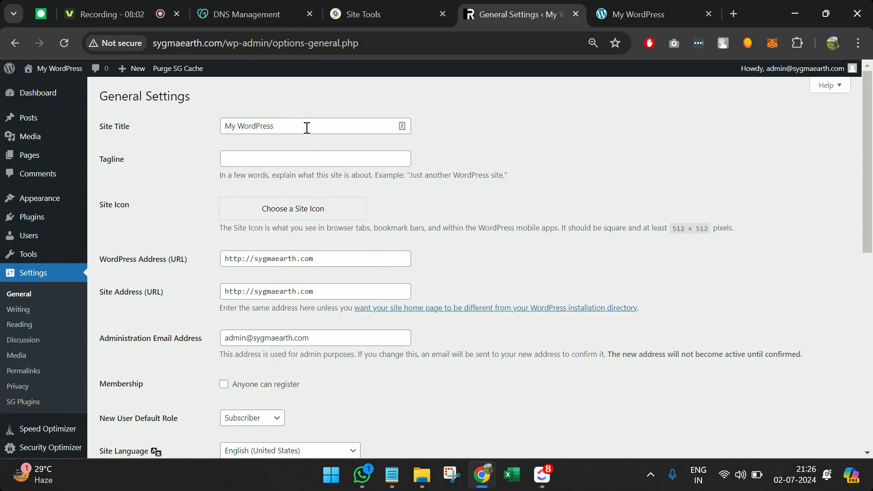
pyautogui.tripleClick(307, 128)
pyautogui.write('Sygma')
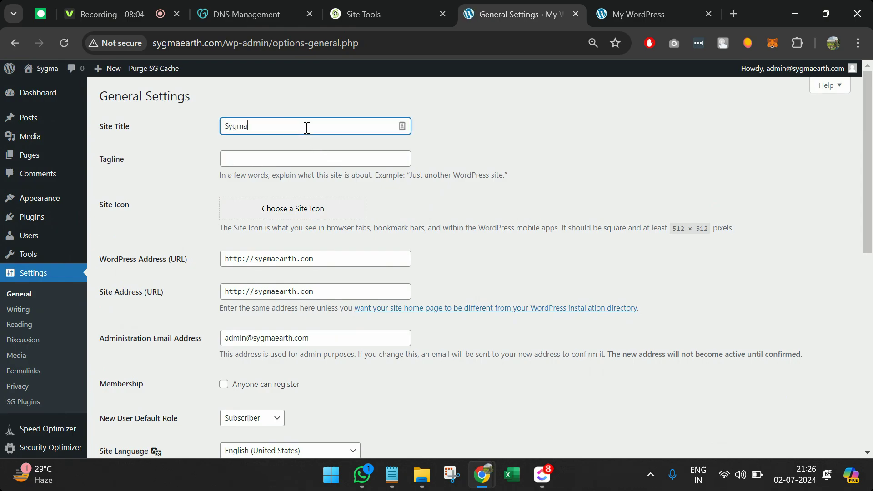
pyautogui.write(' Earth')
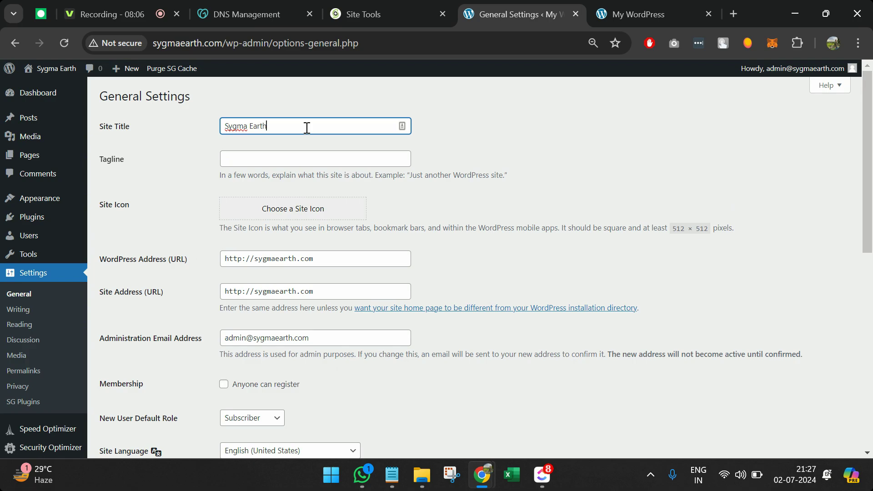
pyautogui.click(312, 155)
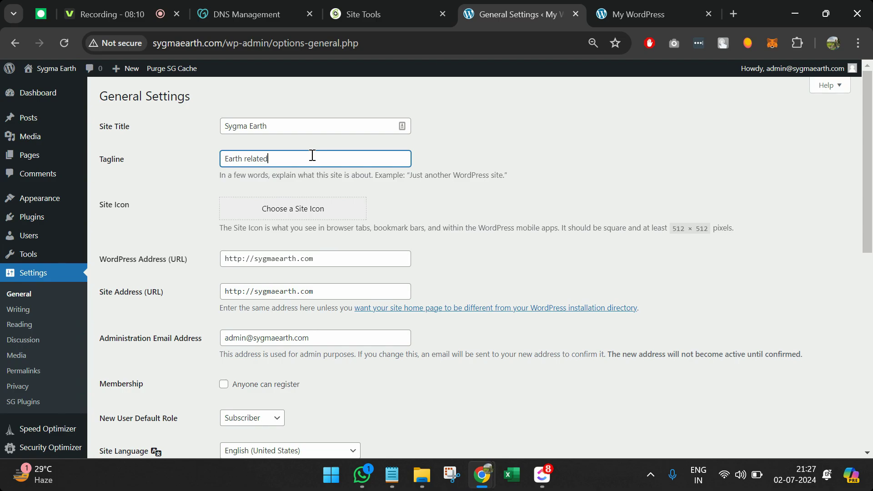
pyautogui.write('Earth related blogs')
pyautogui.scroll(-9, 161, 361)
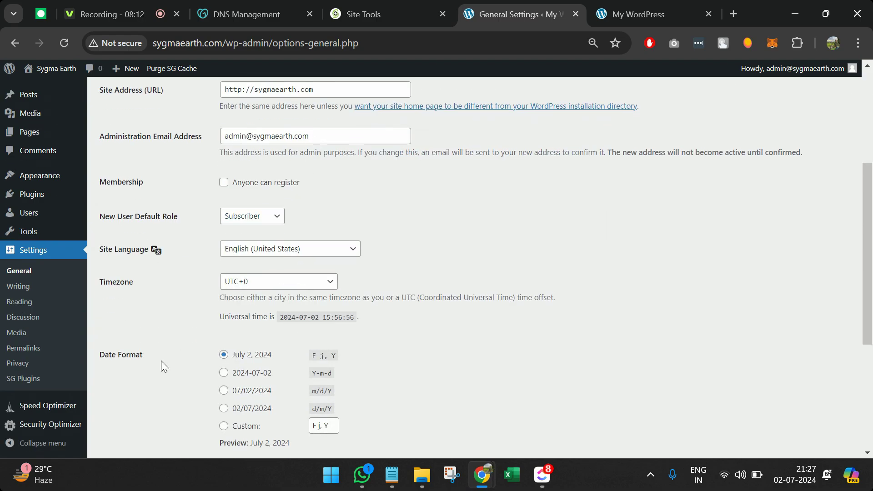
pyautogui.click(132, 440)
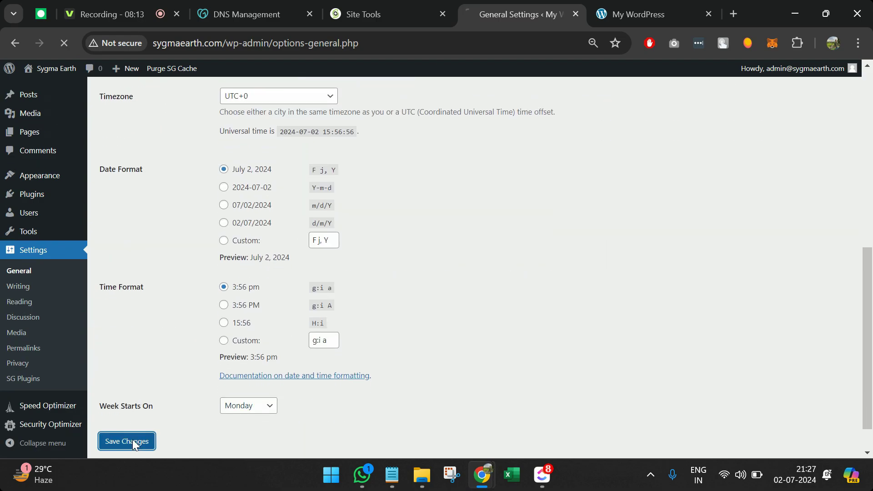
# Reload the live site to check the new title, then return to General Settings
pyautogui.click(621, 9)
pyautogui.press('F5')
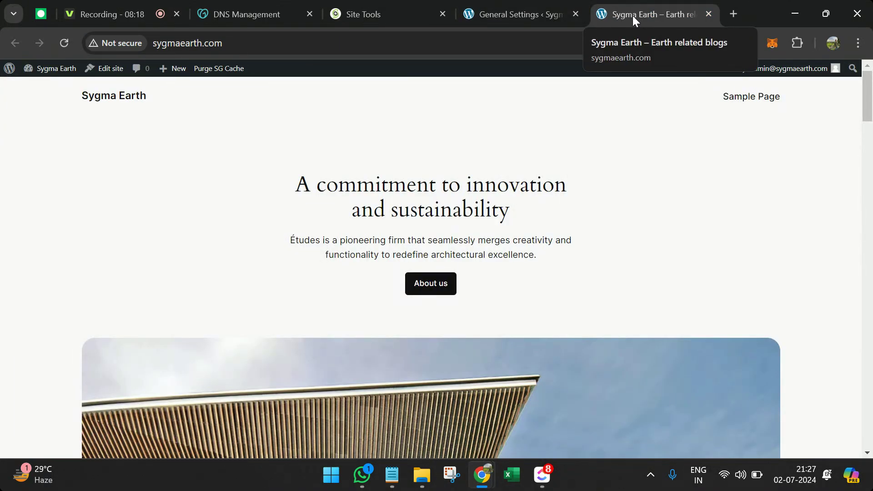
pyautogui.click(537, 6)
pyautogui.click(603, 13)
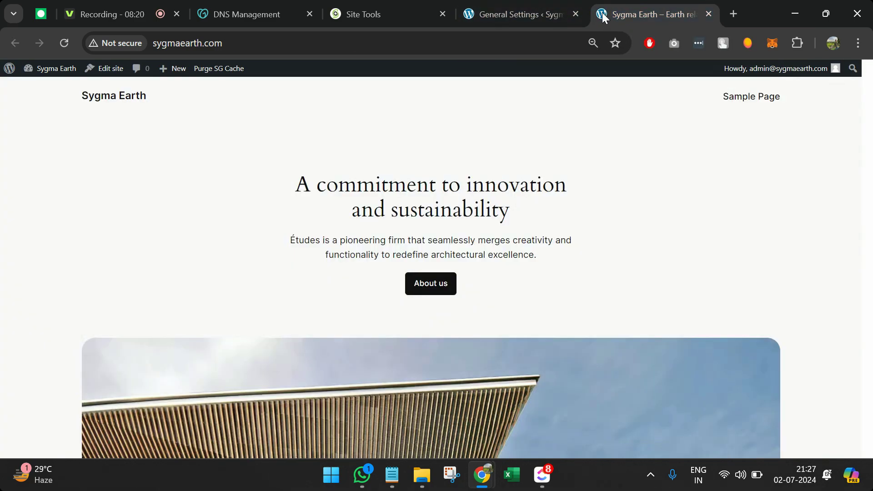
pyautogui.click(522, 14)
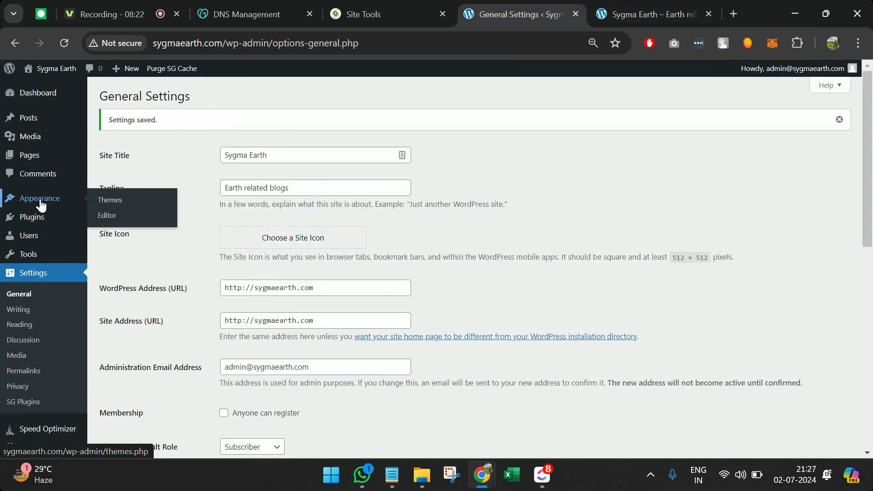
pyautogui.scroll(-1, 68, 264)
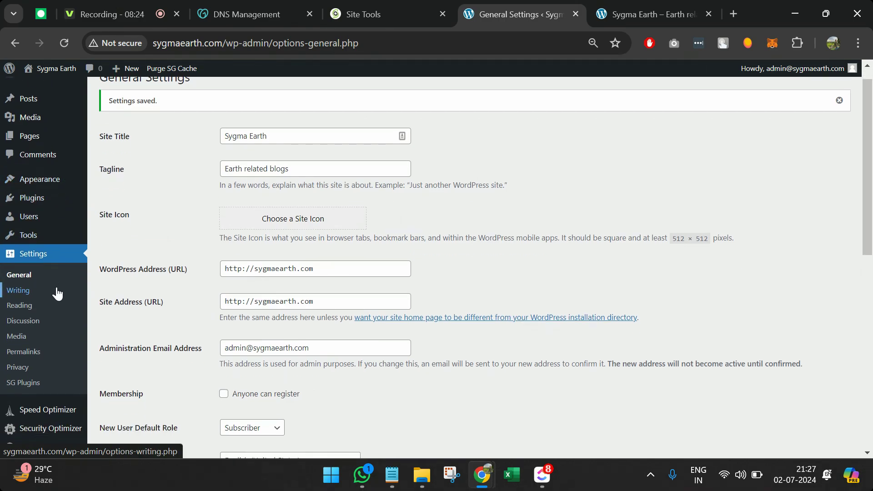
pyautogui.scroll(1, 159, 264)
# Pick the uploaded RUDE LABS logo as the site icon and crop it
pyautogui.click(258, 232)
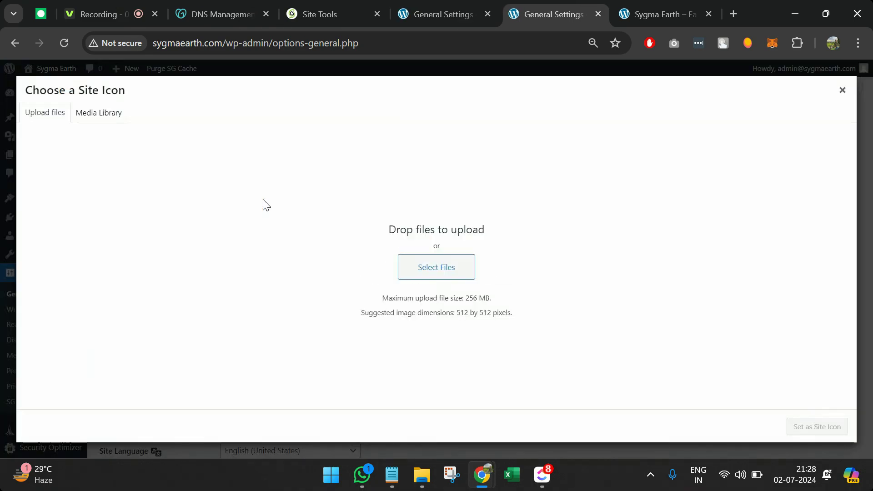
pyautogui.click(103, 113)
pyautogui.click(89, 201)
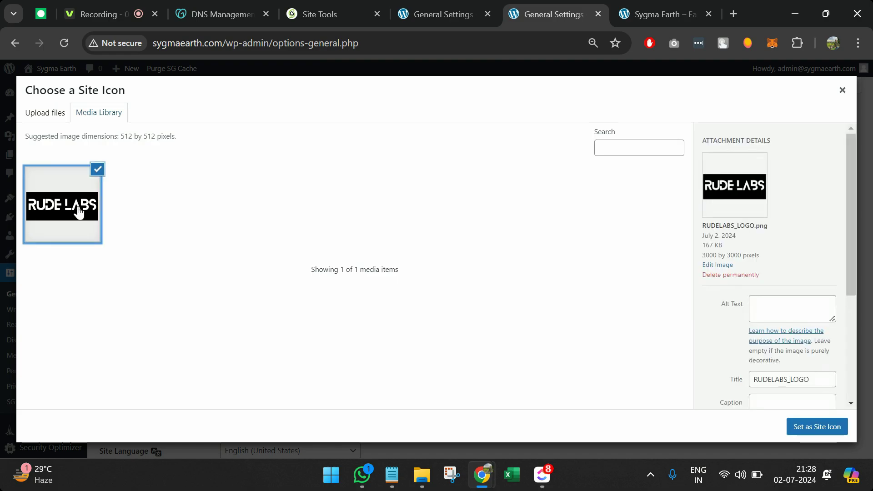
pyautogui.click(794, 427)
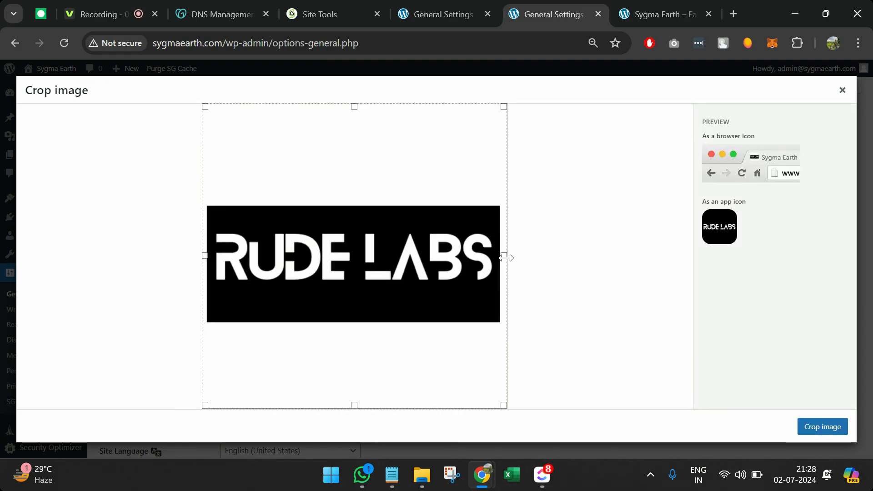
pyautogui.moveTo(504, 253); pyautogui.dragTo(513, 360)
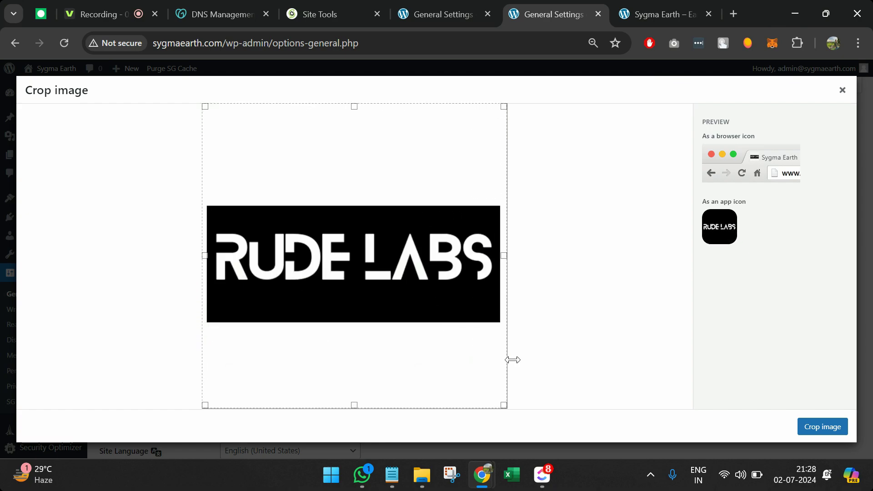
pyautogui.click(814, 432)
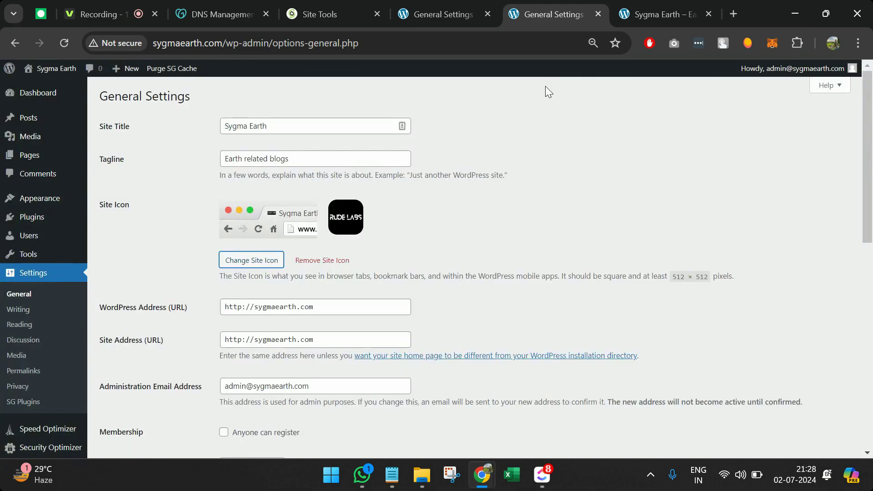
# Save the general settings and reload the live site to see the new icon
pyautogui.scroll(-10, 199, 247)
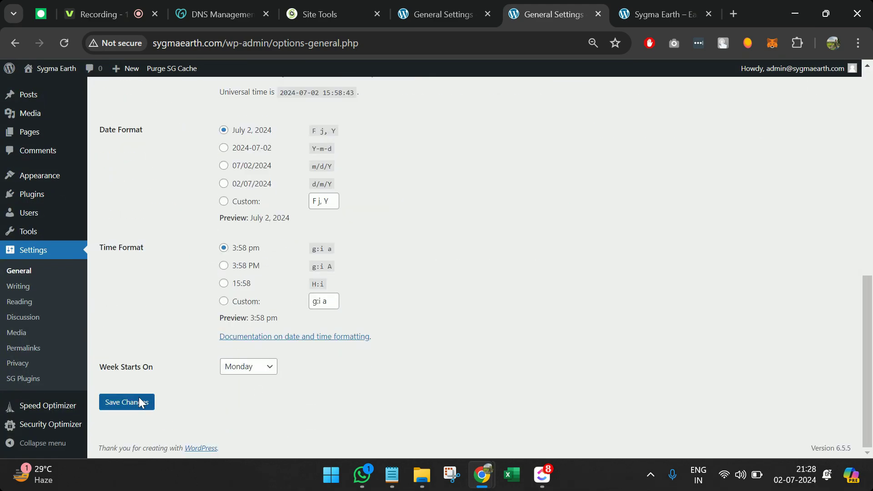
pyautogui.click(137, 401)
pyautogui.click(666, 14)
pyautogui.click(553, 43)
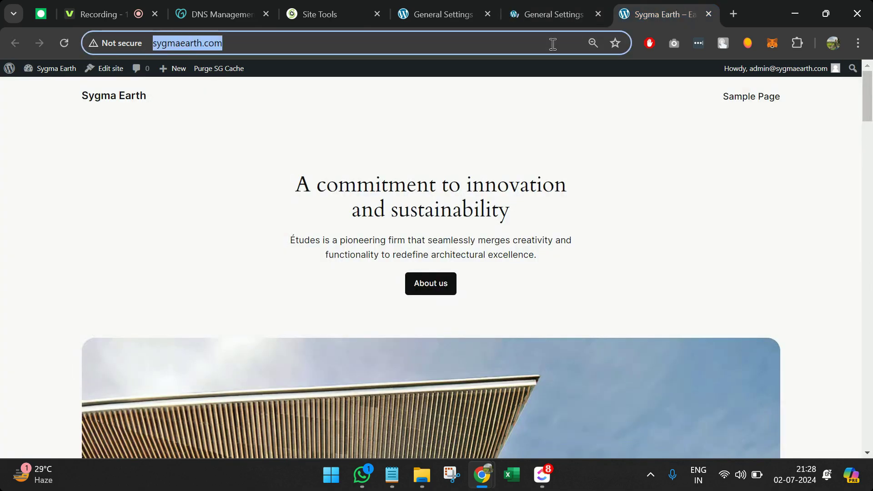
pyautogui.press('Return')
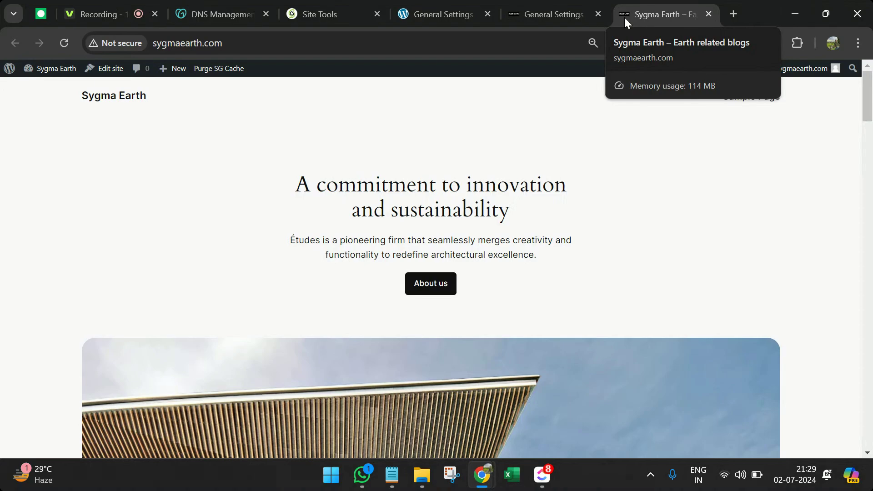
pyautogui.click(587, 11)
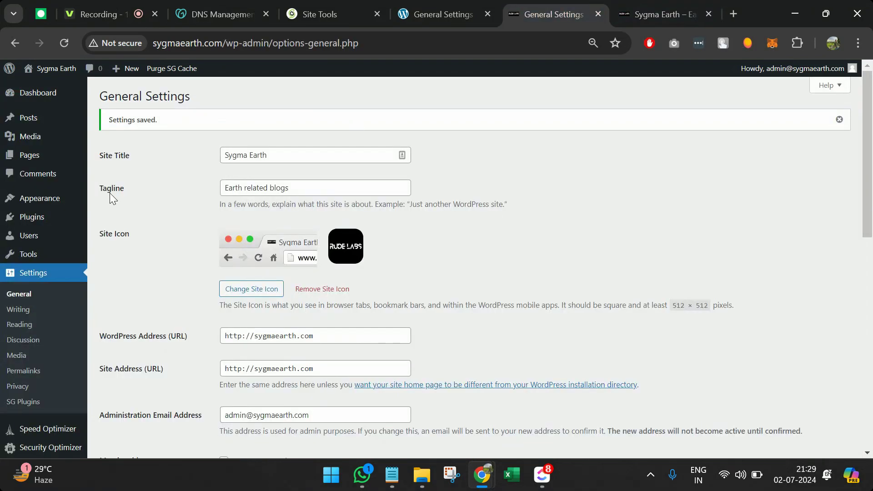
pyautogui.scroll(-1, 110, 193)
pyautogui.scroll(1, 110, 193)
# Start a new page titled 'Home'
pyautogui.moveTo(47, 159)
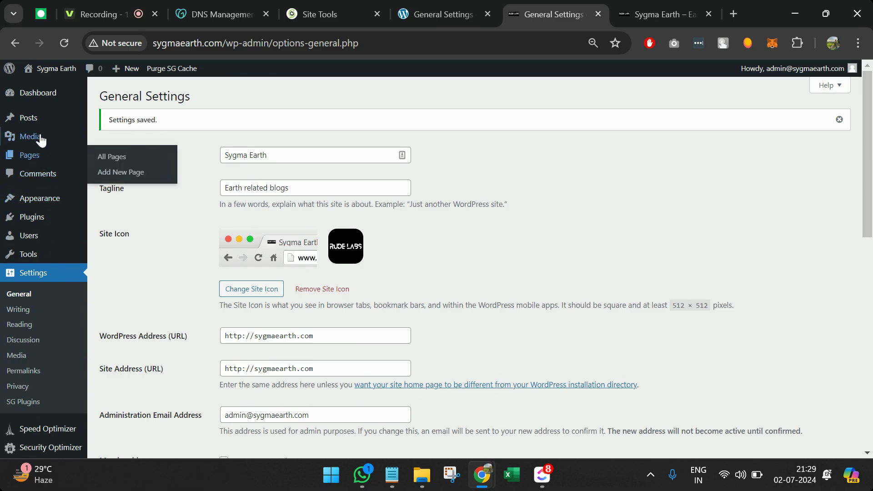
pyautogui.click(154, 159)
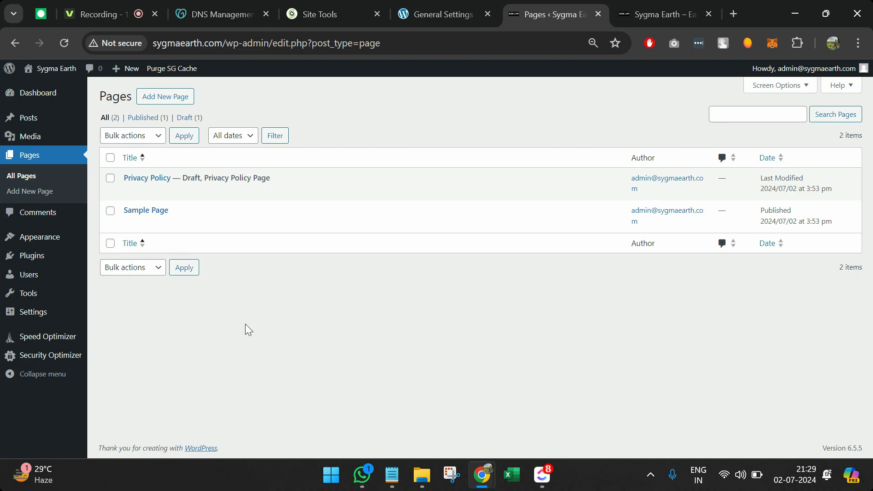
pyautogui.click(166, 101)
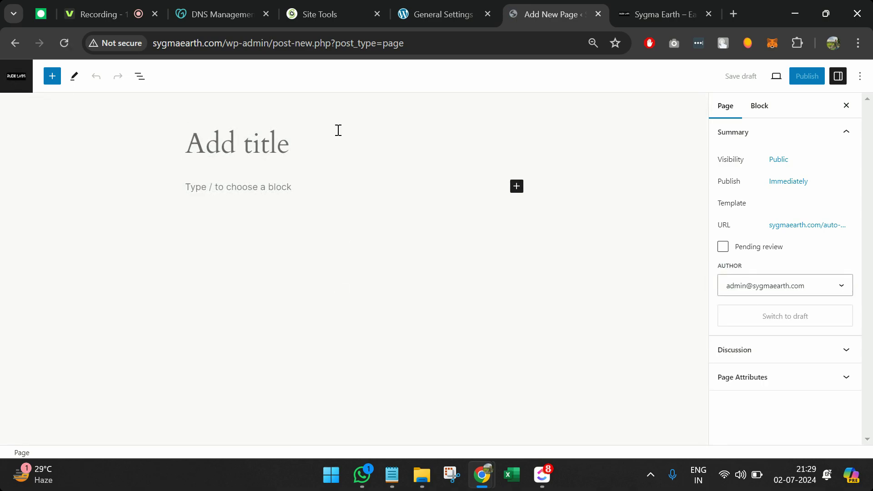
pyautogui.write('Home')
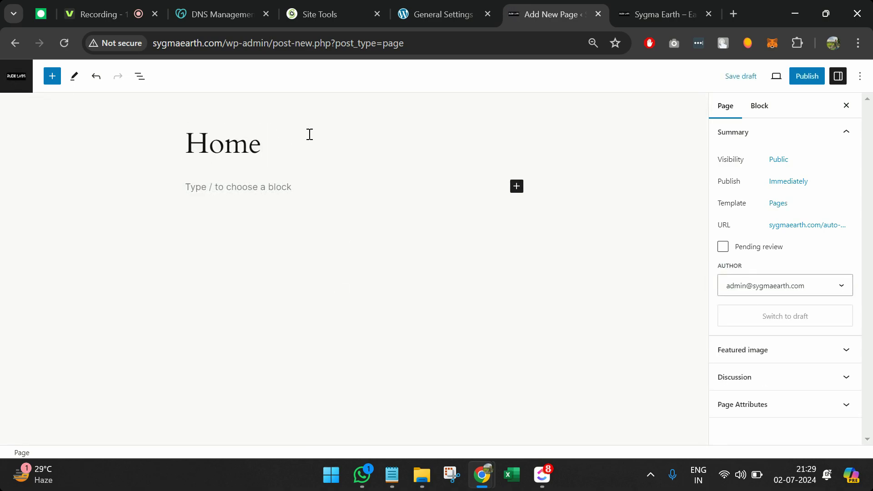
# Insert a Search block and label it 'Search an Earth Topic'
pyautogui.click(518, 188)
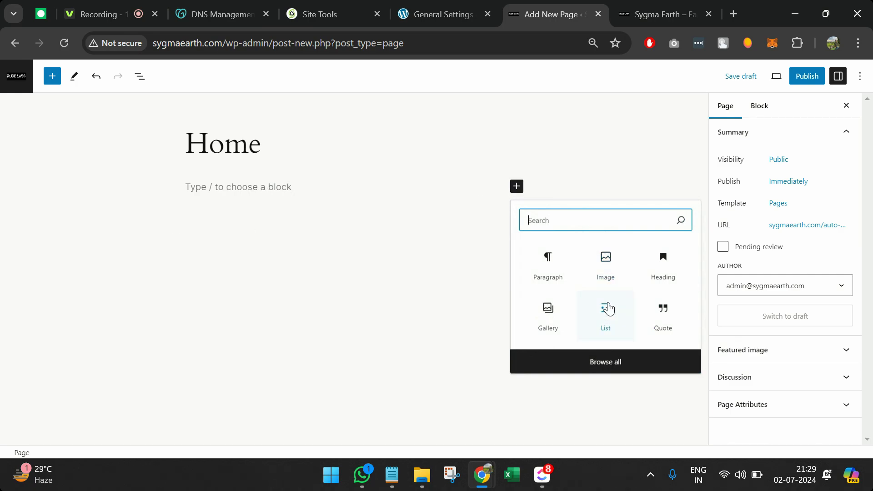
pyautogui.write('se')
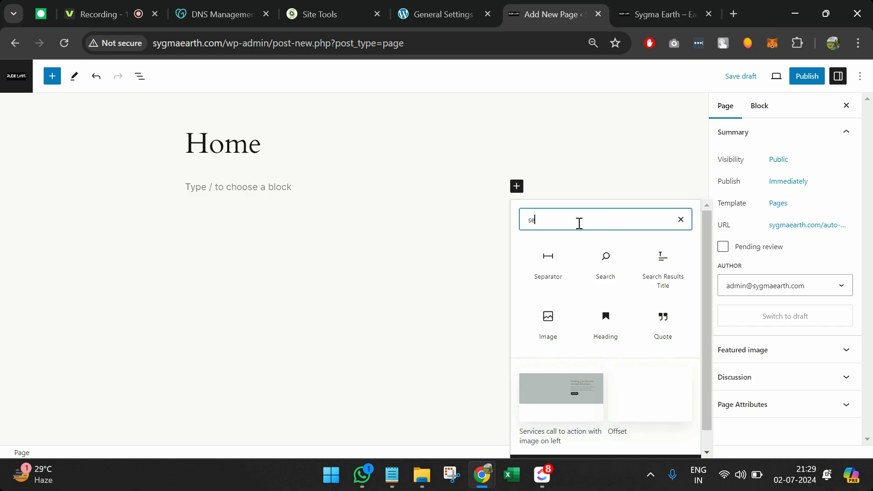
pyautogui.write('ar')
pyautogui.click(567, 260)
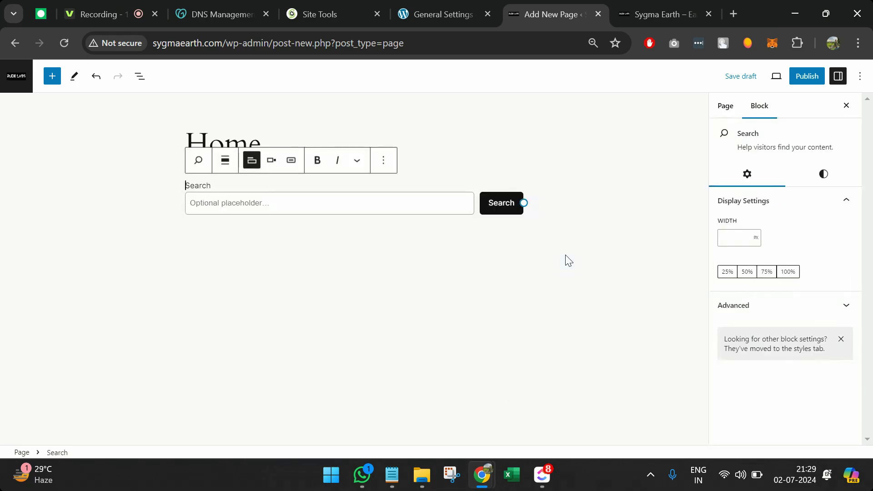
pyautogui.write('Searcg')
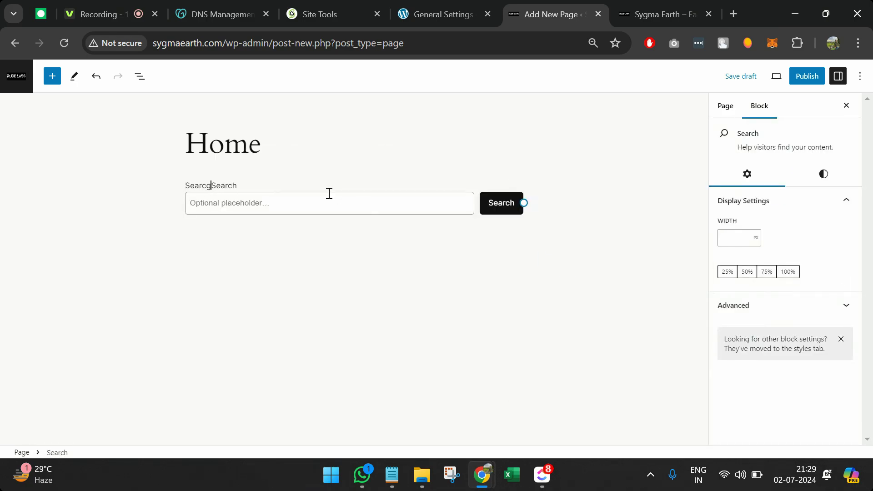
pyautogui.press('BackSpace')
pyautogui.press('BackSpace')
pyautogui.press('BackSpace')
pyautogui.press('BackSpace')
pyautogui.press('BackSpace')
pyautogui.press('BackSpace')
pyautogui.tripleClick(218, 185)
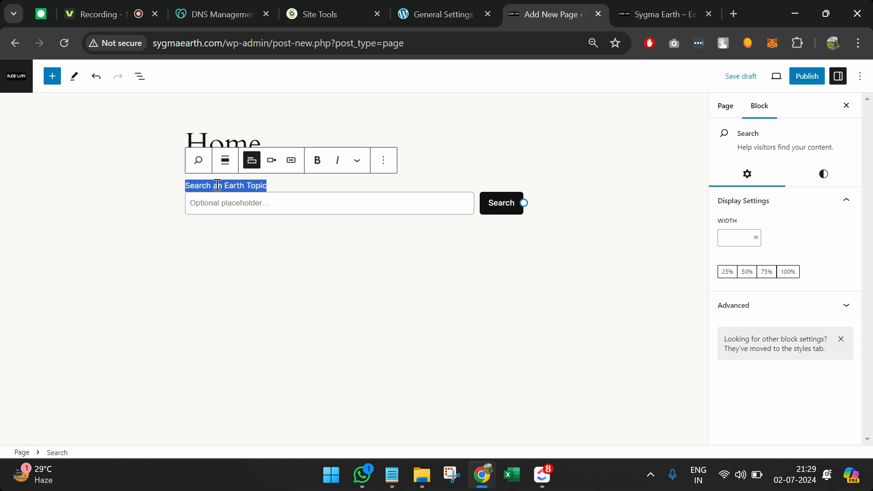
# Center-align the Search block, keeping its label visible
pyautogui.click(384, 164)
pyautogui.click(383, 163)
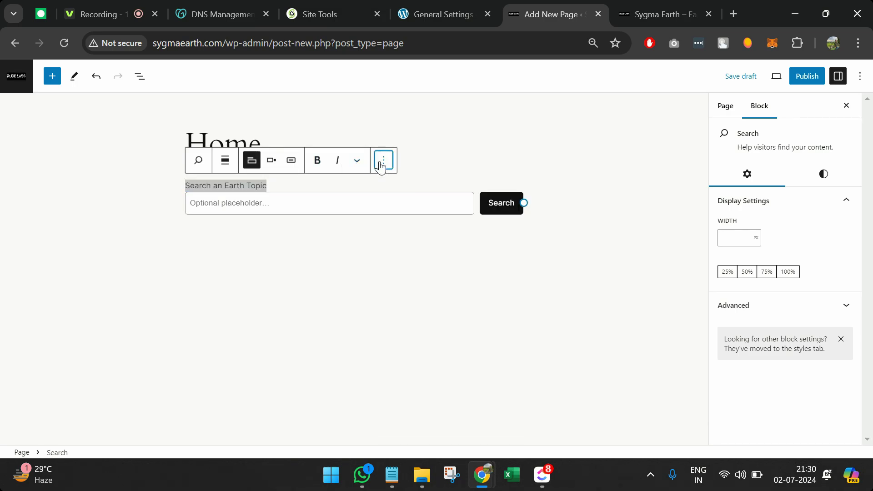
pyautogui.click(224, 163)
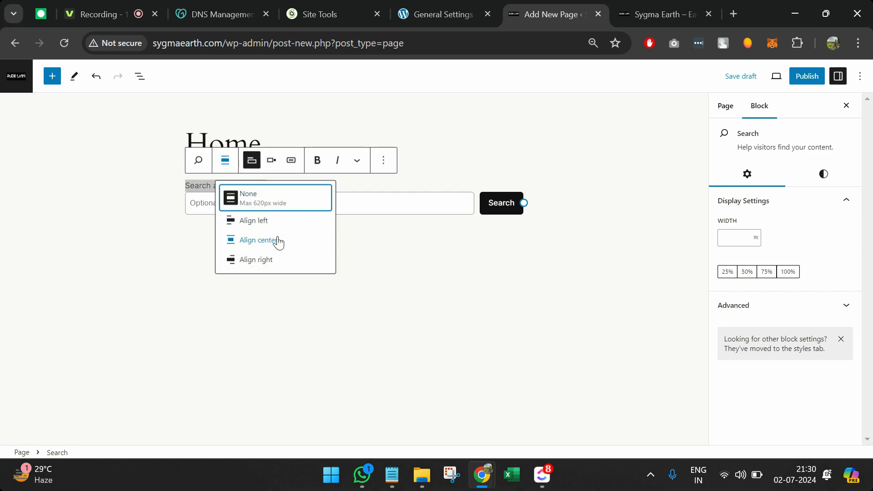
pyautogui.click(282, 240)
pyautogui.click(251, 161)
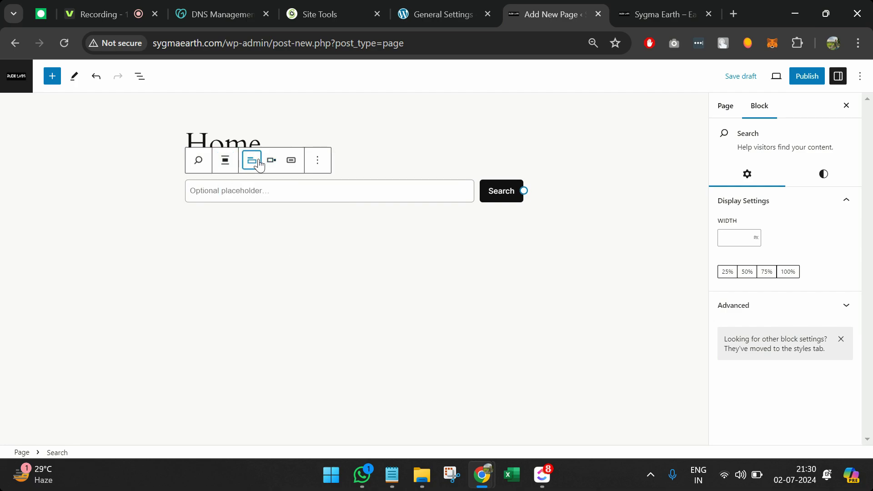
pyautogui.click(252, 167)
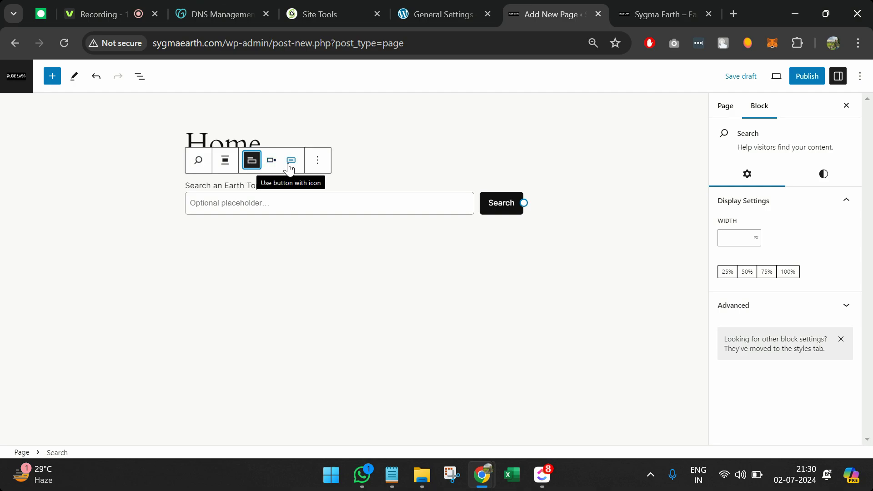
pyautogui.click(470, 144)
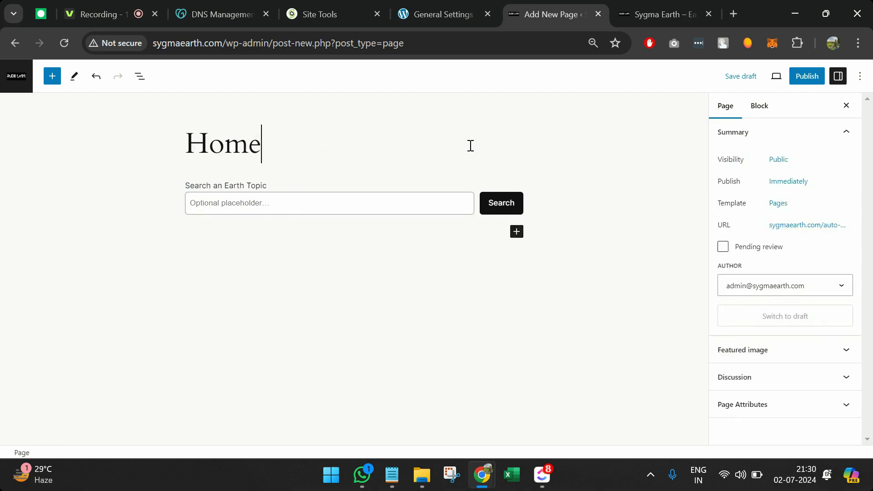
# Publish the Home page and reload the live site to see it in the menu
pyautogui.click(809, 78)
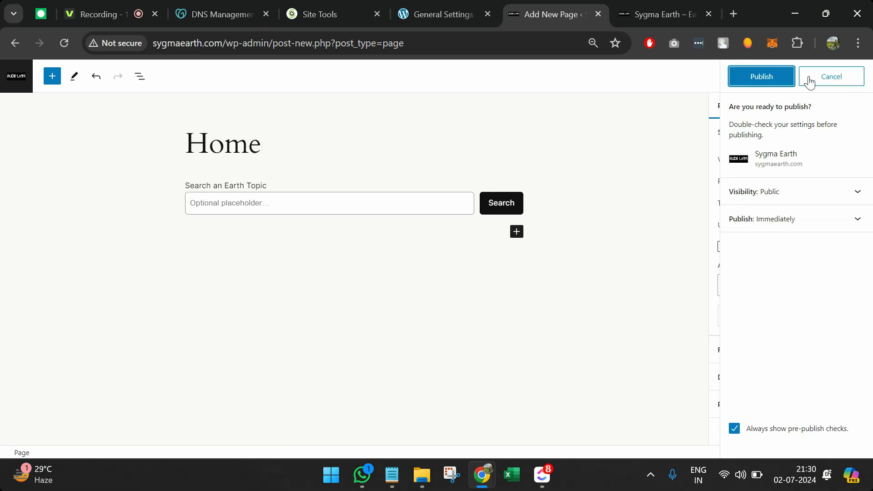
pyautogui.click(774, 77)
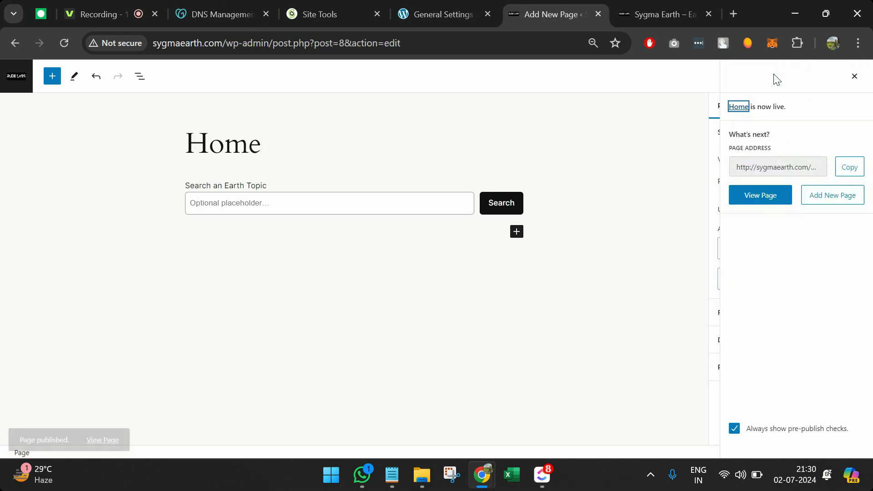
pyautogui.click(688, 2)
pyautogui.press('F5')
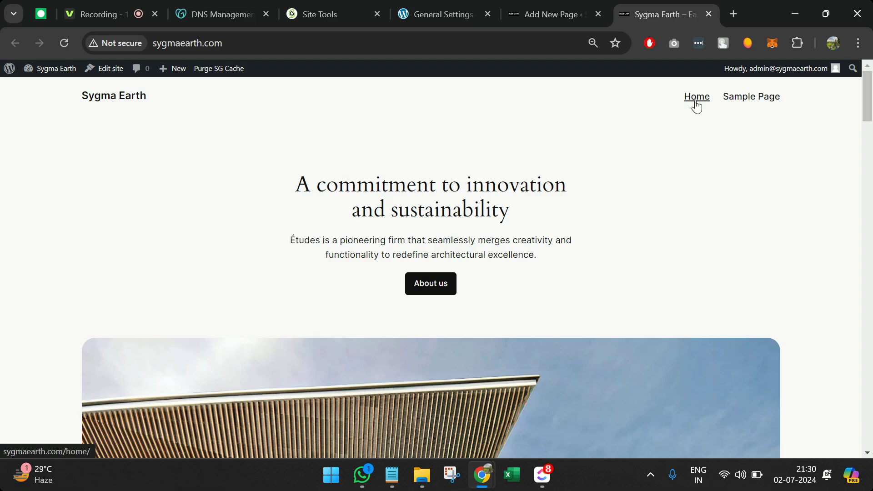
# Return to General Settings and close the site icon picker
pyautogui.click(538, 3)
pyautogui.click(455, 8)
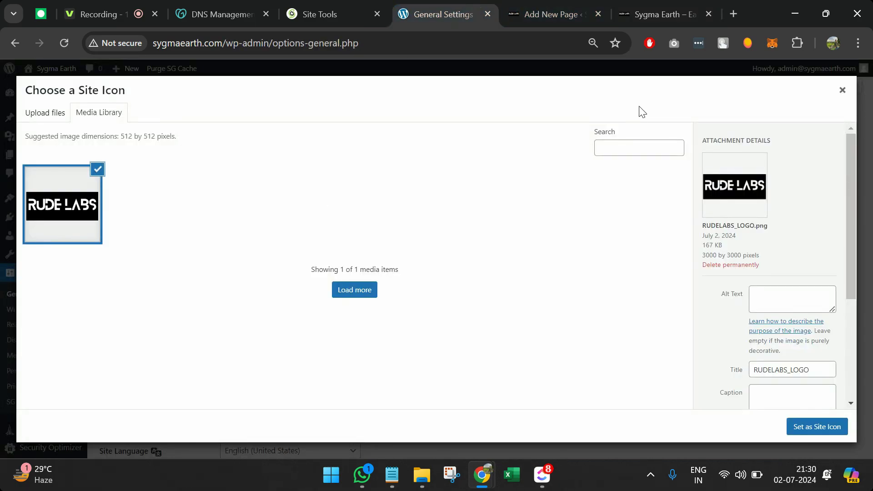
pyautogui.click(840, 94)
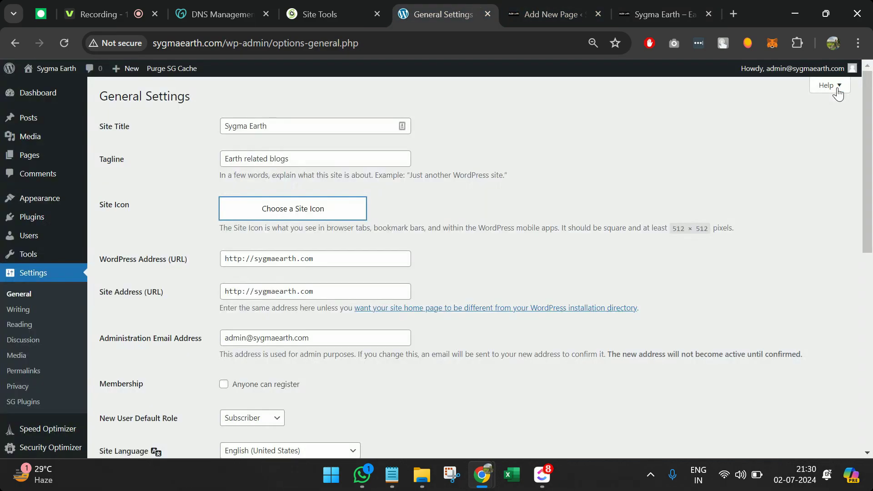
# In Reading settings, set the homepage to the static page 'Home' and save
pyautogui.click(33, 327)
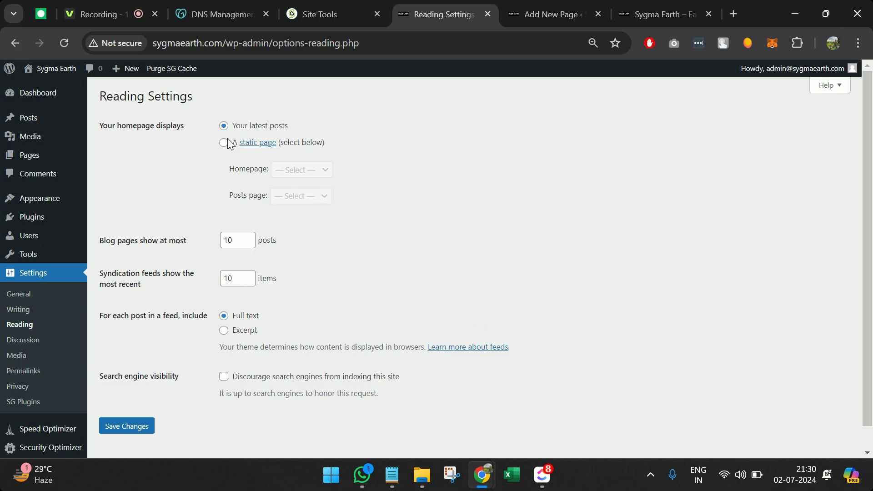
pyautogui.click(223, 144)
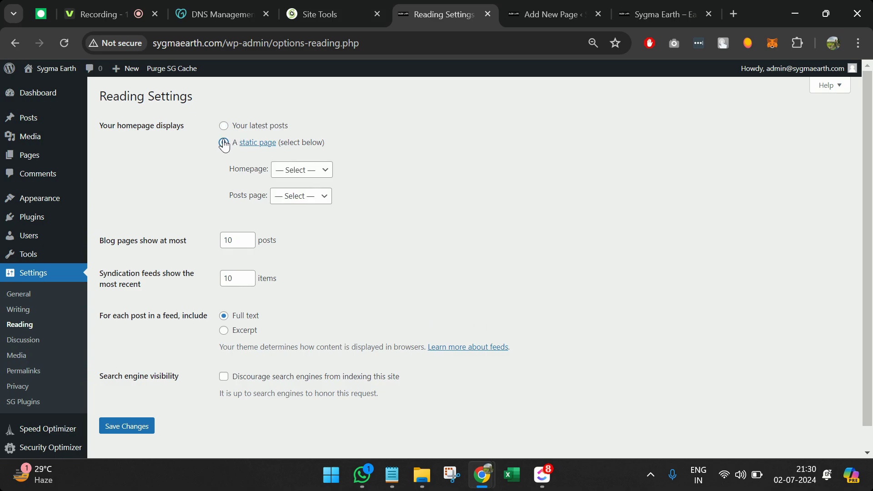
pyautogui.click(317, 183)
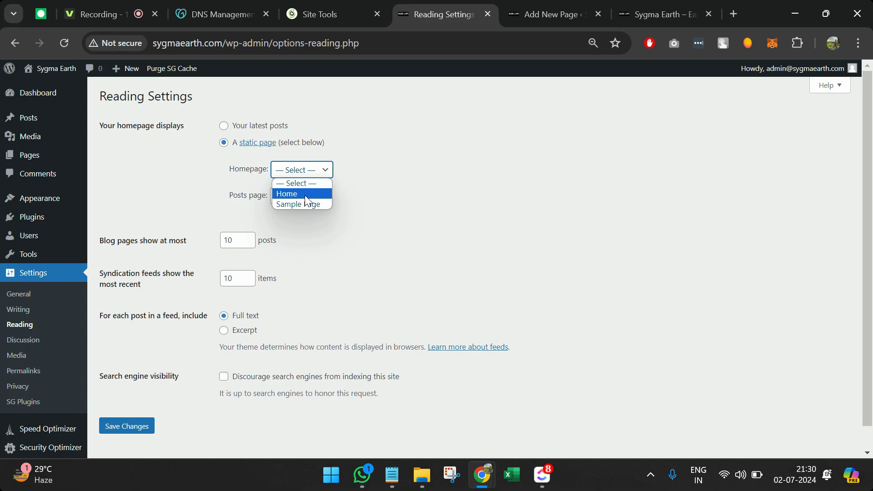
pyautogui.click(305, 194)
pyautogui.click(143, 428)
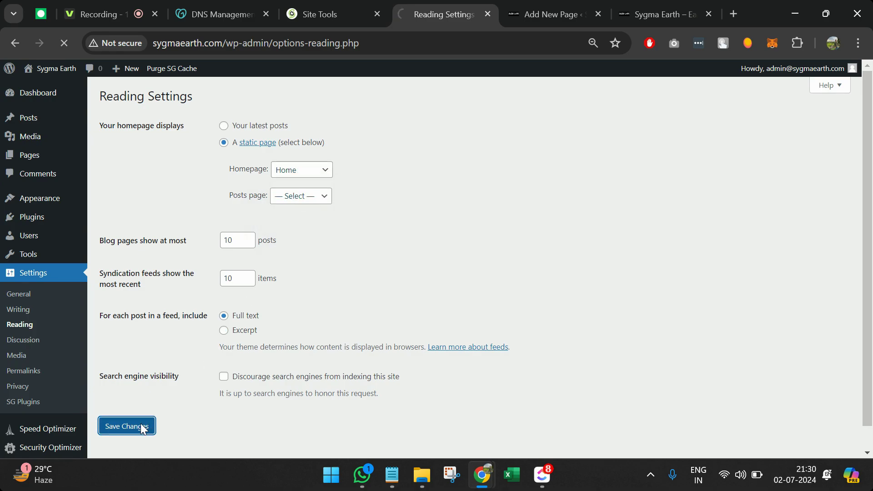
# Reload the live site to confirm it opens on the Home page's search box
pyautogui.click(636, 7)
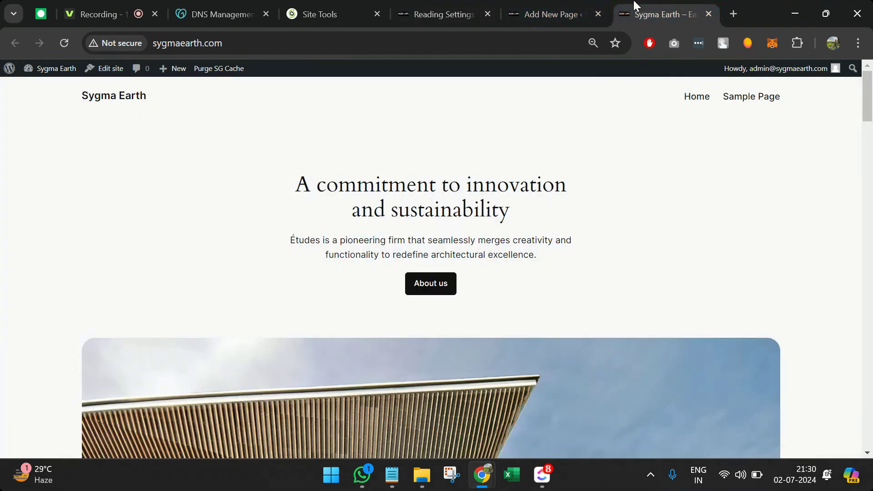
pyautogui.press('F5')
pyautogui.scroll(-3, 634, 310)
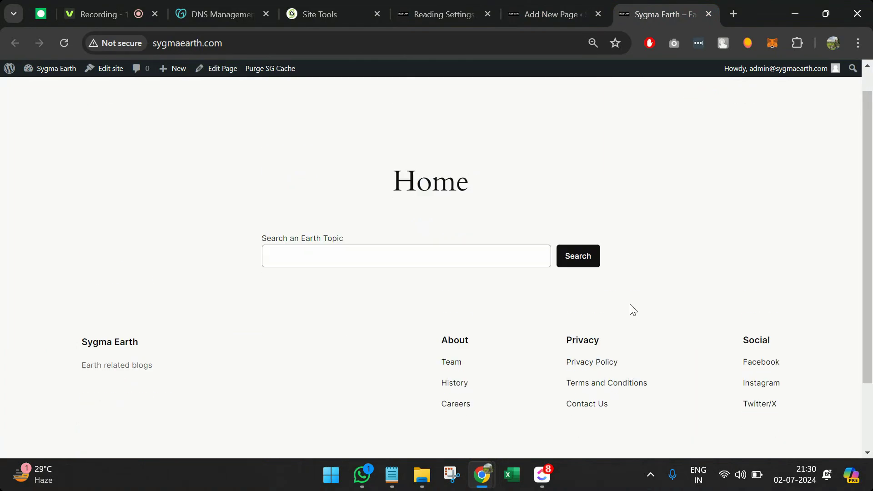
pyautogui.scroll(3, 633, 310)
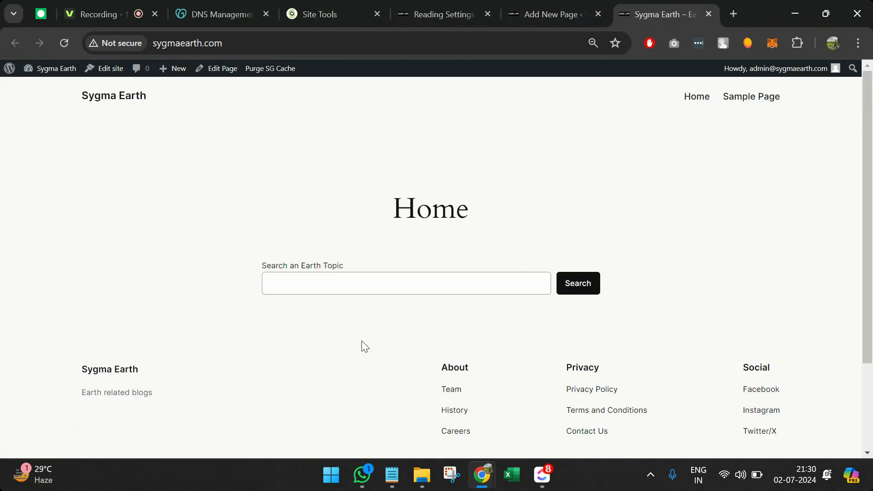
pyautogui.scroll(-3, 362, 342)
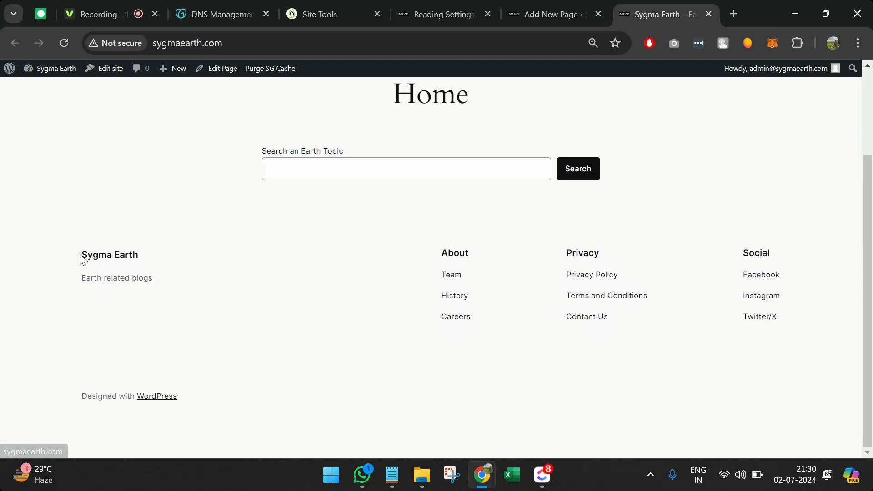
pyautogui.moveTo(82, 259); pyautogui.dragTo(628, 330)
pyautogui.click(771, 173)
pyautogui.scroll(3, 771, 173)
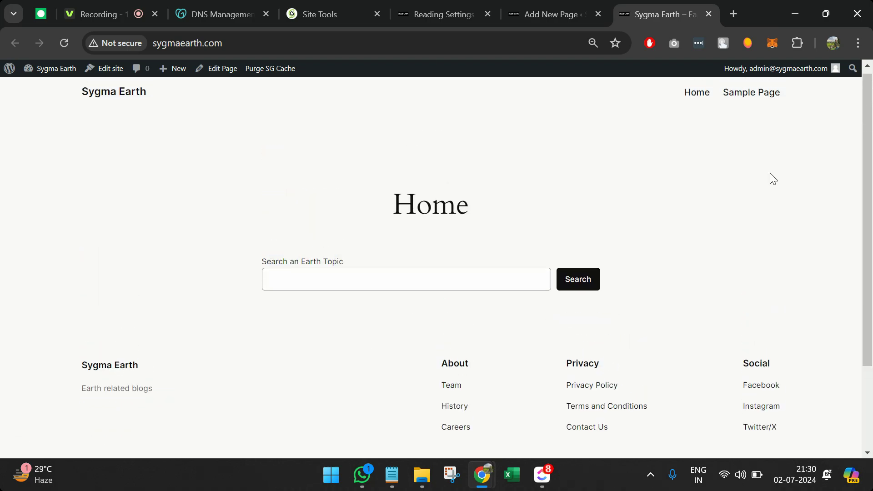
pyautogui.click(548, 10)
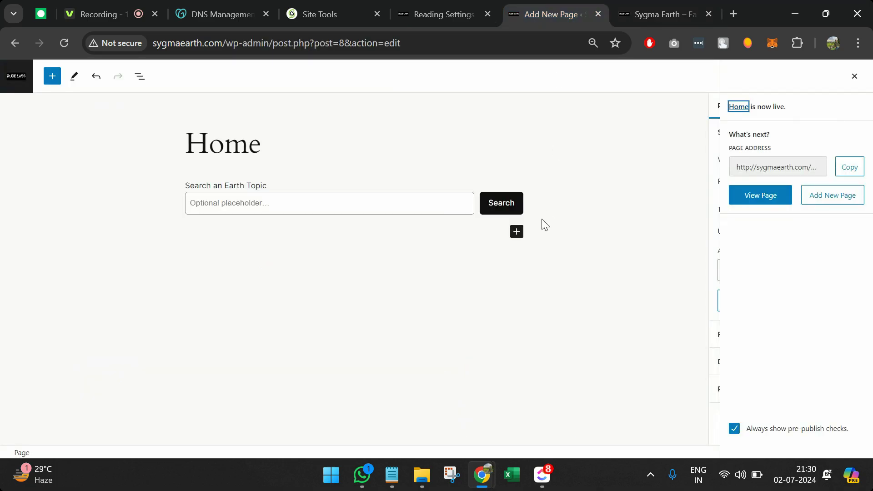
# Try inserting a posts list block found by searching 'post', then undo it
pyautogui.click(516, 232)
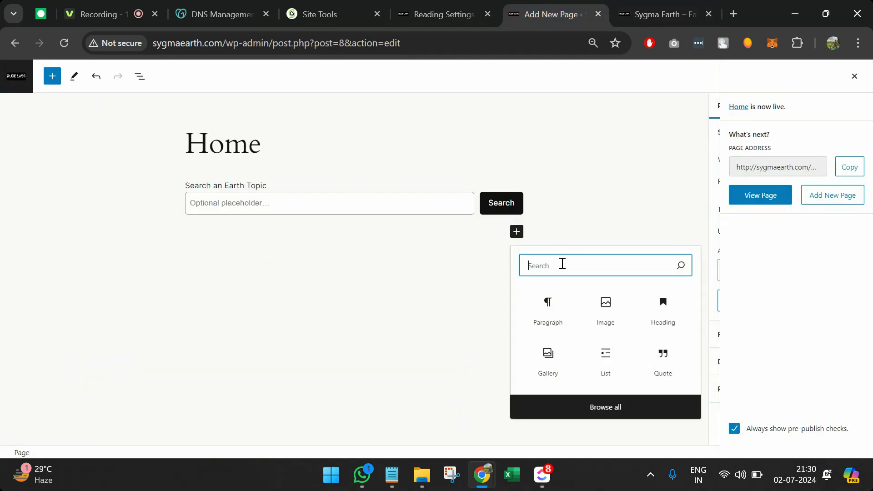
pyautogui.write('blo')
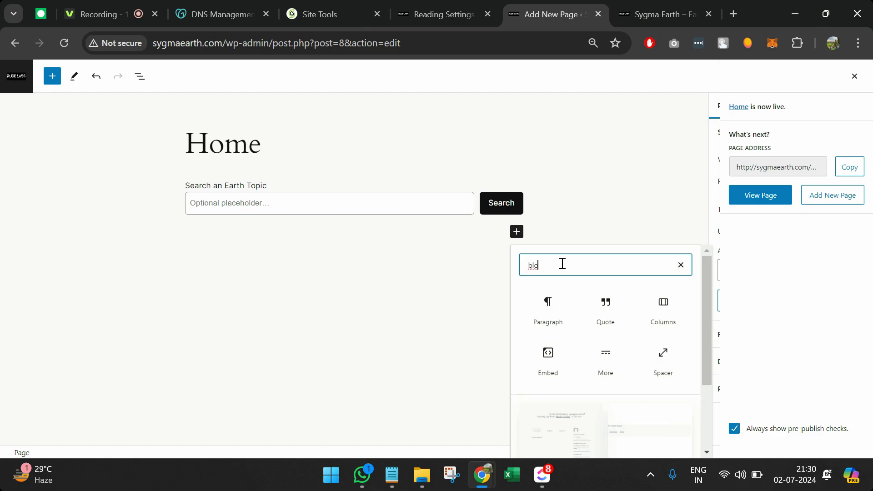
pyautogui.write('g')
pyautogui.press('BackSpace')
pyautogui.press('BackSpace')
pyautogui.press('BackSpace')
pyautogui.press('BackSpace')
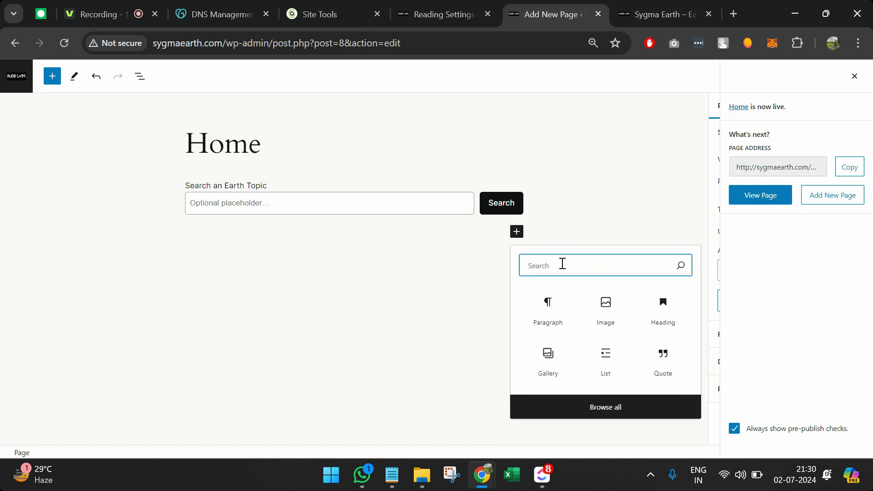
pyautogui.write('post')
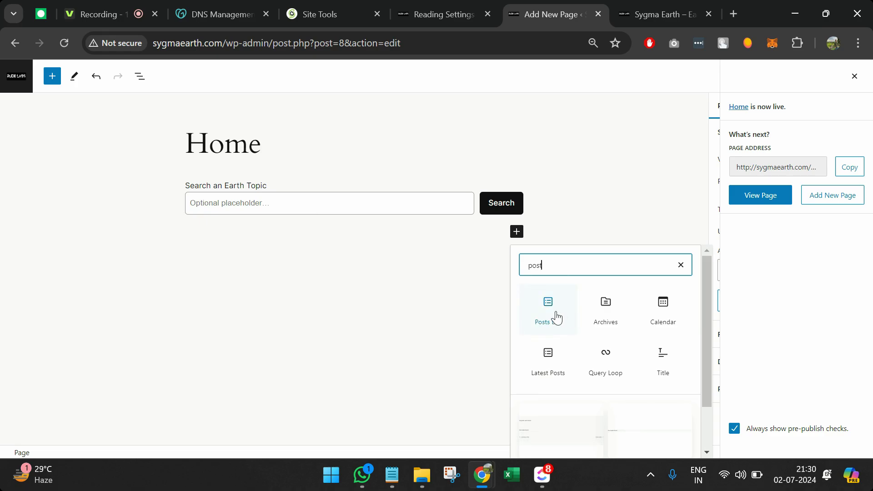
pyautogui.click(558, 318)
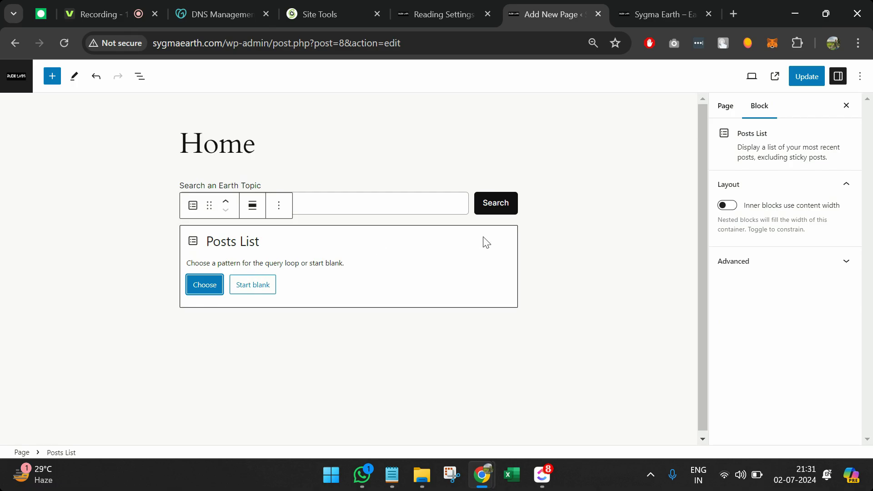
pyautogui.hotkey('ctrl', 'z')
# Insert a Latest Posts block below the search box and update the Home page
pyautogui.click(547, 229)
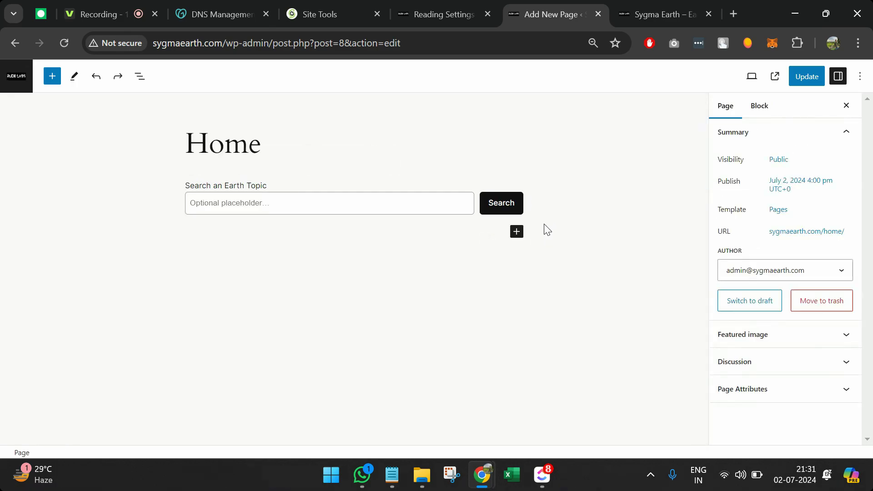
pyautogui.click(517, 231)
pyautogui.write('latest')
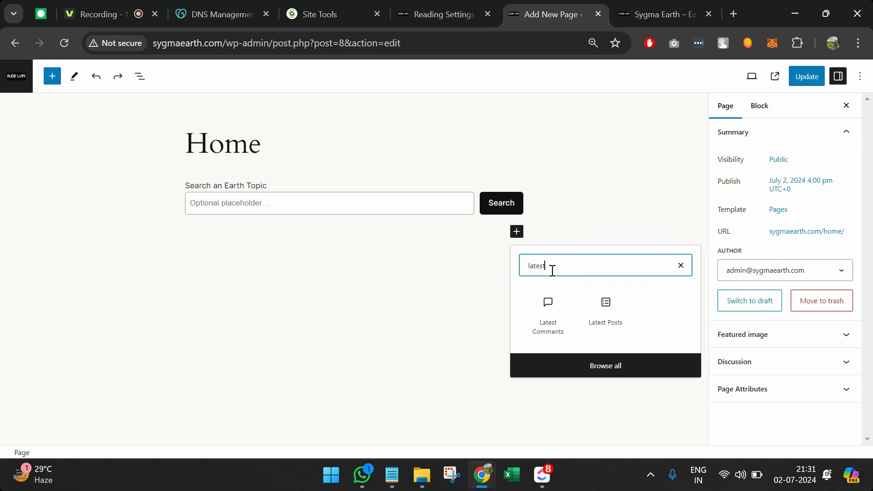
pyautogui.click(606, 305)
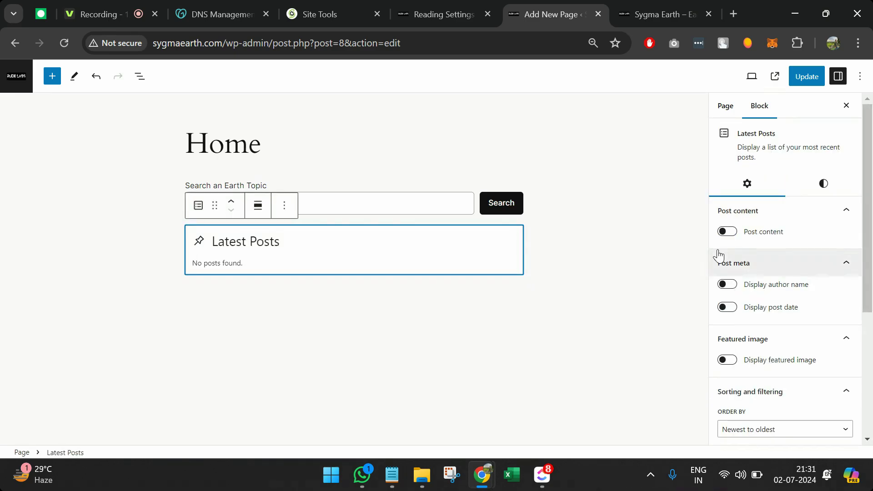
pyautogui.click(808, 76)
# Reload the live Home page to check the new posts list, then return to the editor
pyautogui.click(671, 9)
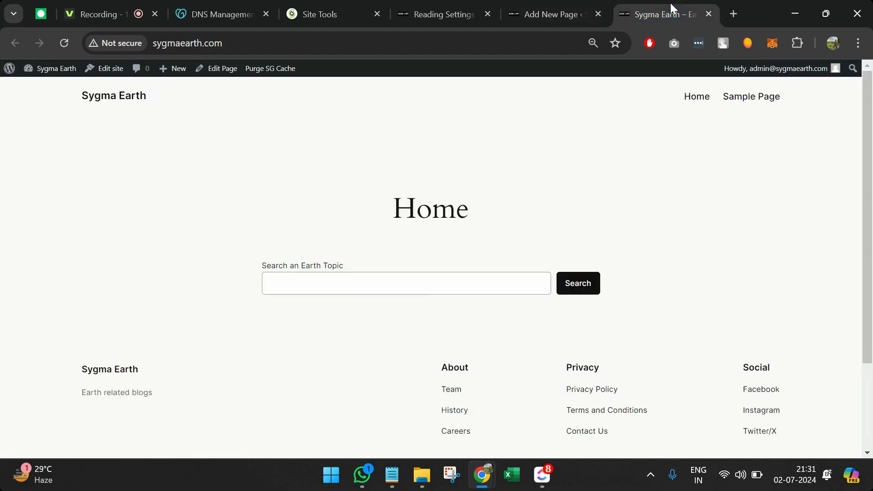
pyautogui.press('F5')
pyautogui.scroll(-3, 338, 272)
pyautogui.click(514, 21)
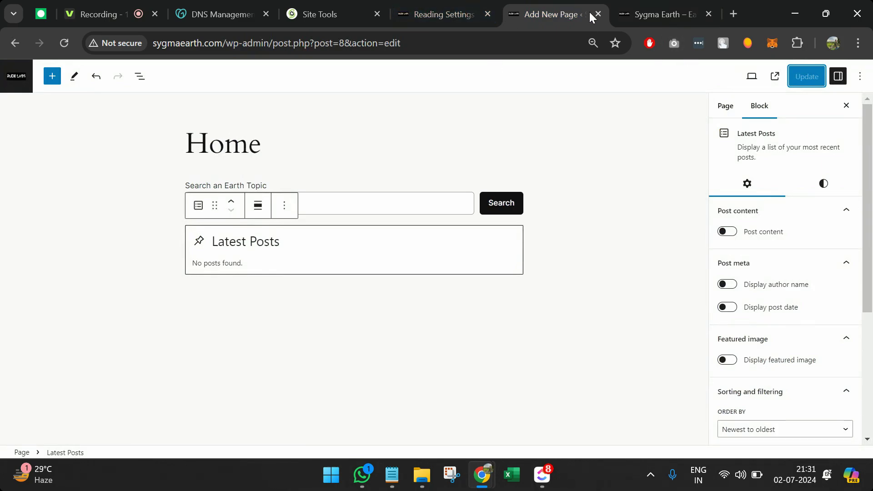
# Close the Home page editor and start a new post from Posts > All Posts
pyautogui.click(598, 13)
pyautogui.click(444, 5)
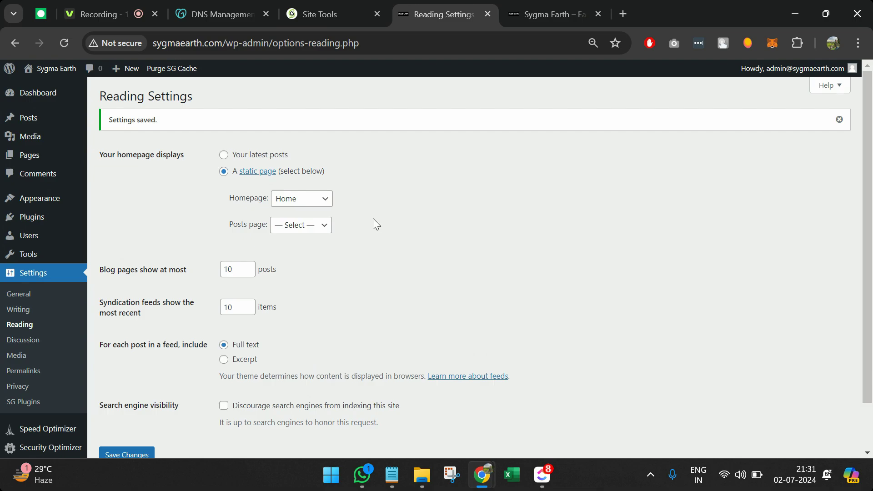
pyautogui.moveTo(25, 168)
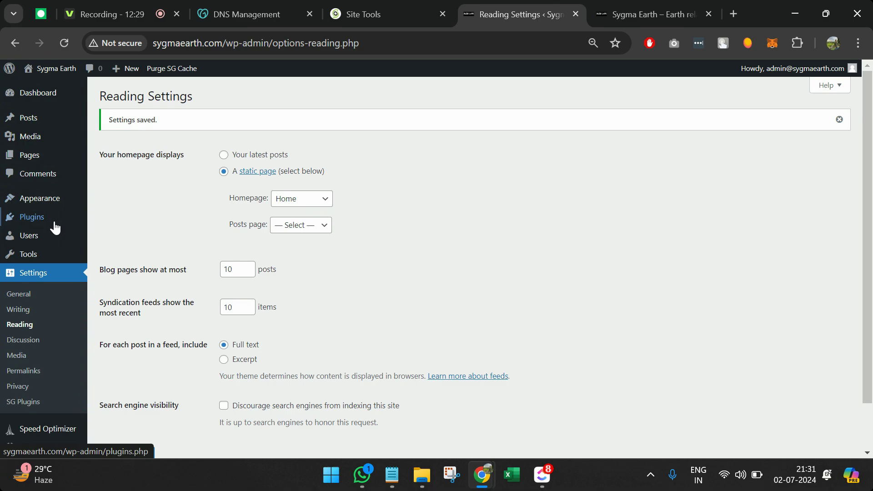
pyautogui.moveTo(56, 149)
pyautogui.moveTo(44, 128)
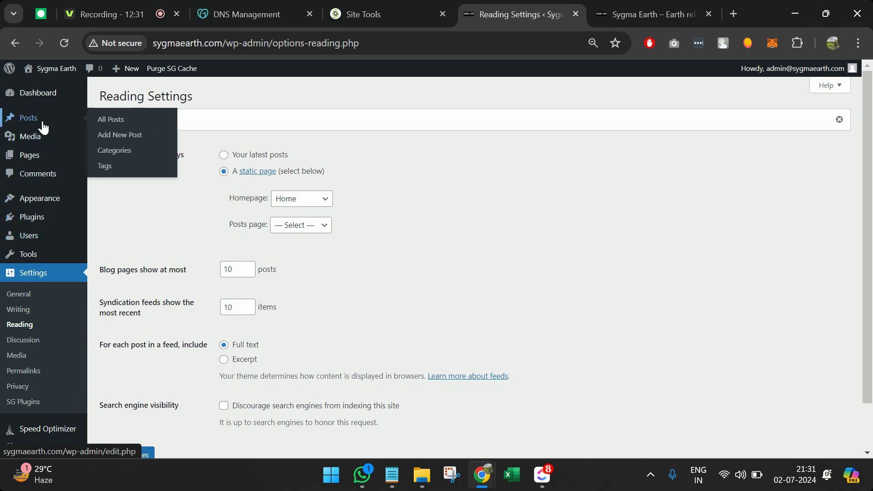
pyautogui.click(115, 121)
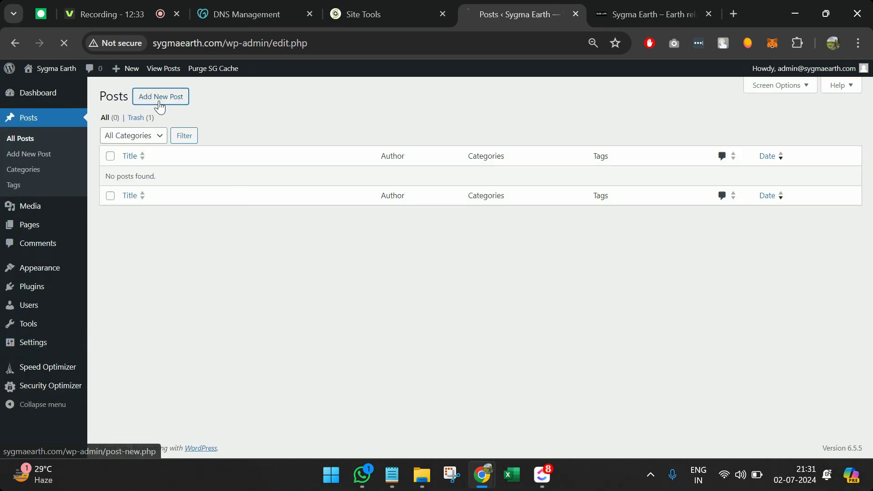
pyautogui.click(160, 97)
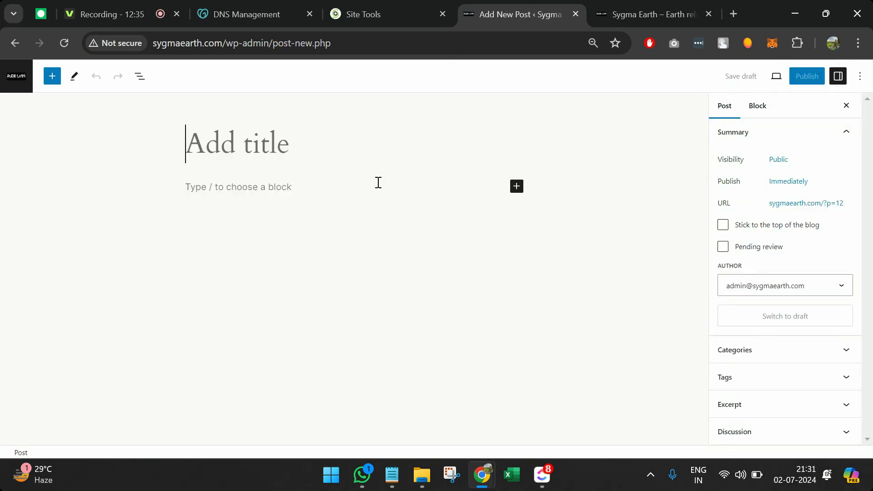
# Title the post 'Post 1', write 'This is post 1' in the body, and publish it
pyautogui.write('Post 1')
pyautogui.click(378, 183)
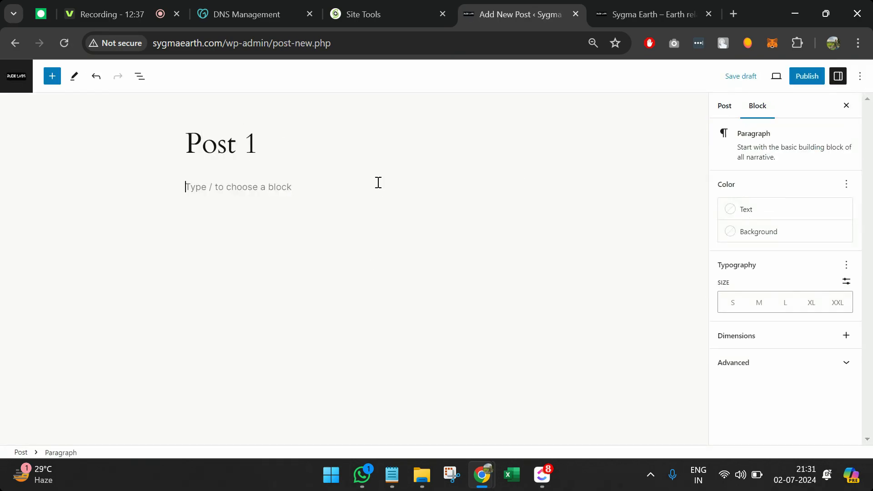
pyautogui.write('The')
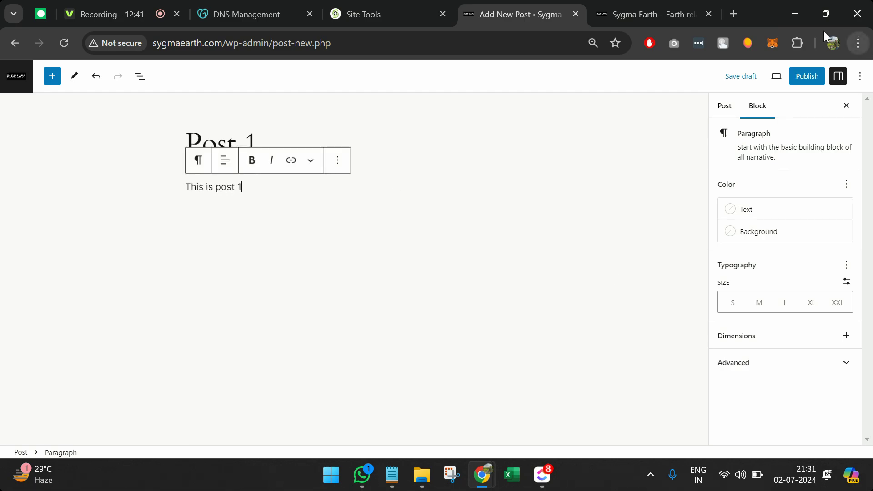
pyautogui.click(810, 82)
pyautogui.click(779, 76)
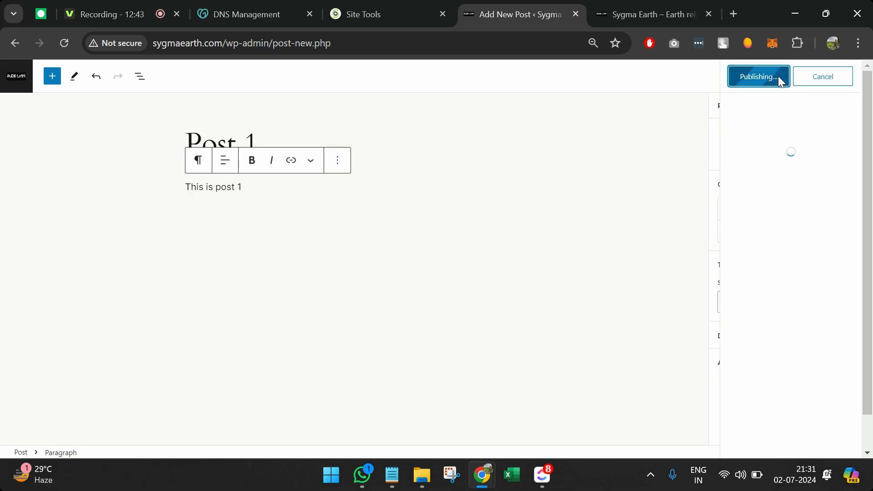
# Confirm Post 1 is listed on the live Home page, then go back to the editor
pyautogui.click(626, 2)
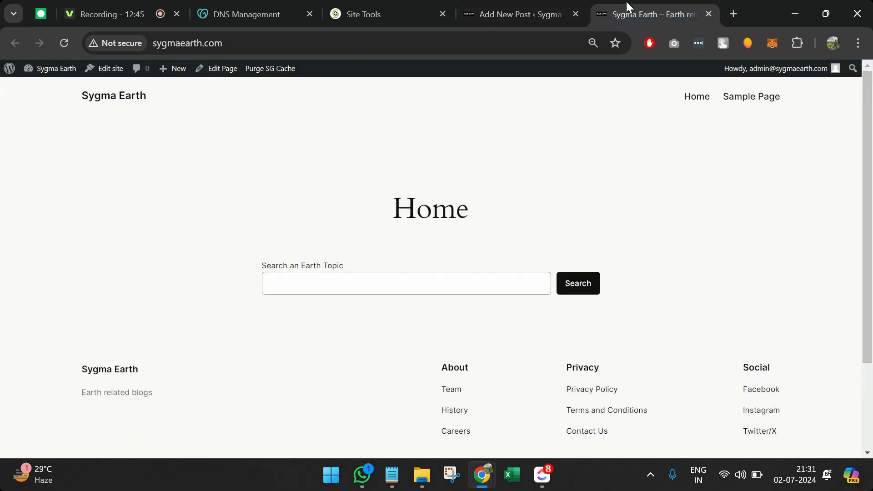
pyautogui.scroll(-2, 596, 200)
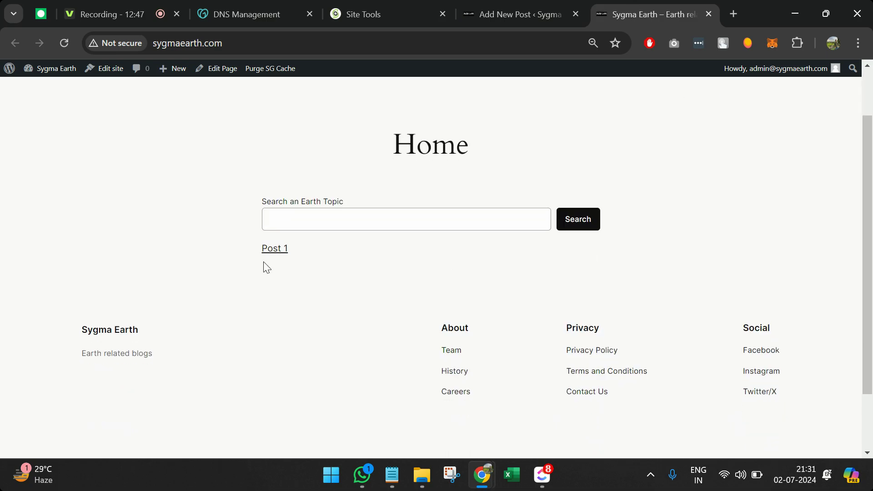
pyautogui.click(572, 5)
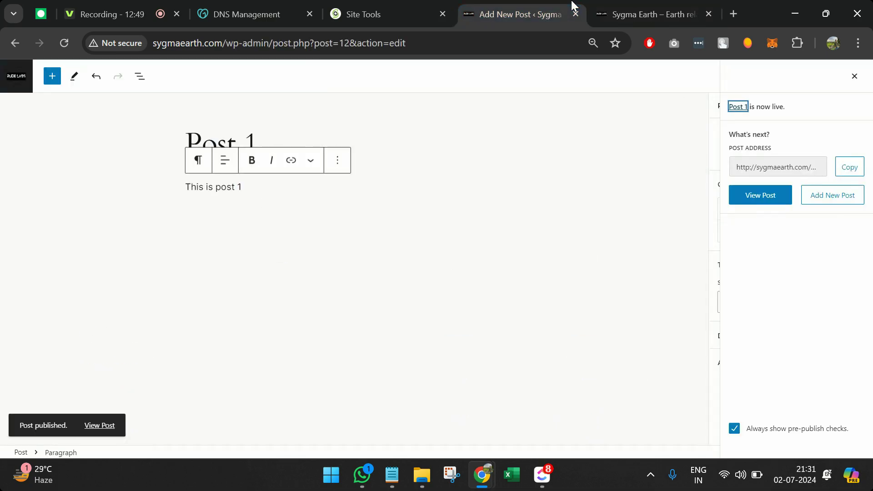
# Close the post-published panel and show Post 1's post settings in the sidebar
pyautogui.click(854, 76)
pyautogui.click(763, 357)
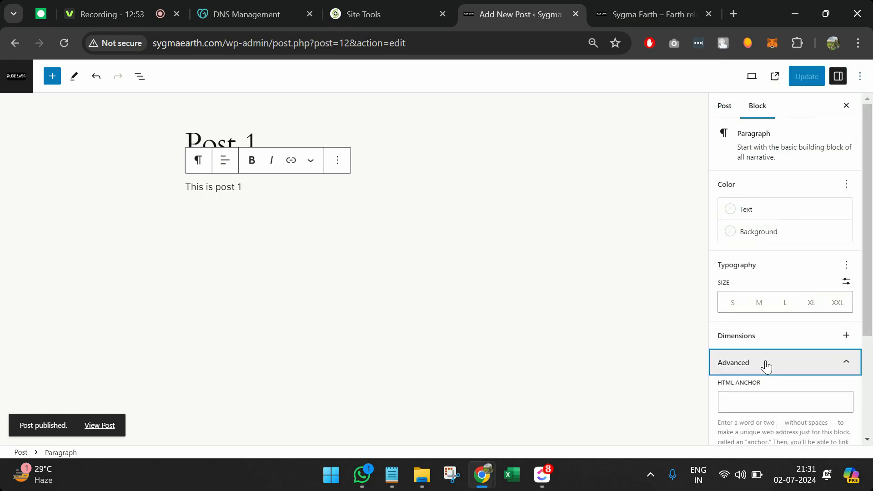
pyautogui.scroll(3, 776, 253)
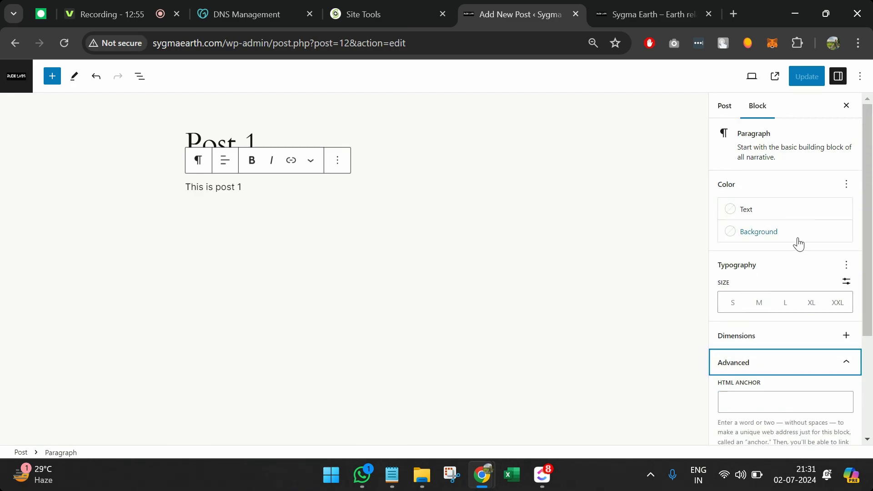
pyautogui.click(730, 114)
pyautogui.scroll(-2, 781, 380)
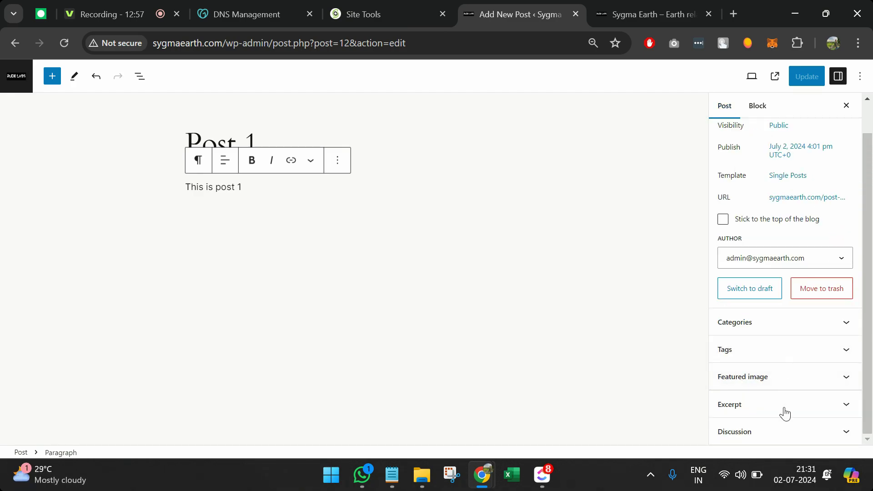
# Upload Background.jpg, set it as Post 1's featured image, and update the post
pyautogui.click(760, 381)
pyautogui.click(776, 408)
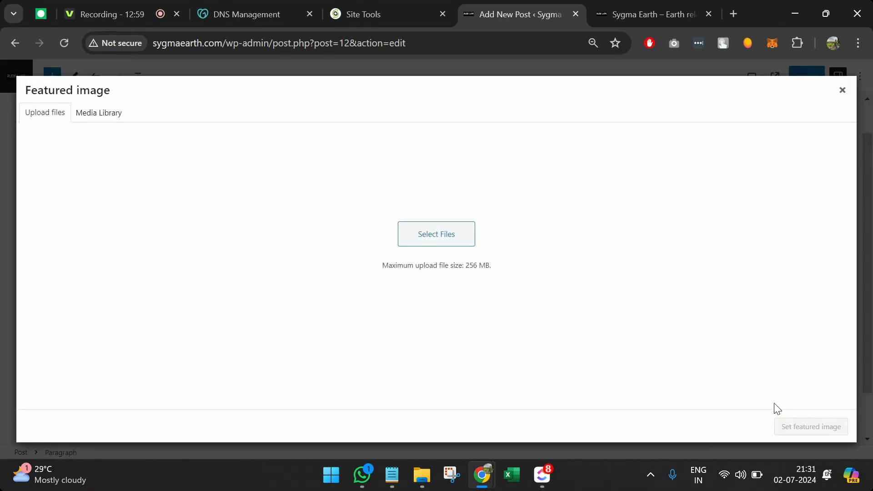
pyautogui.click(437, 275)
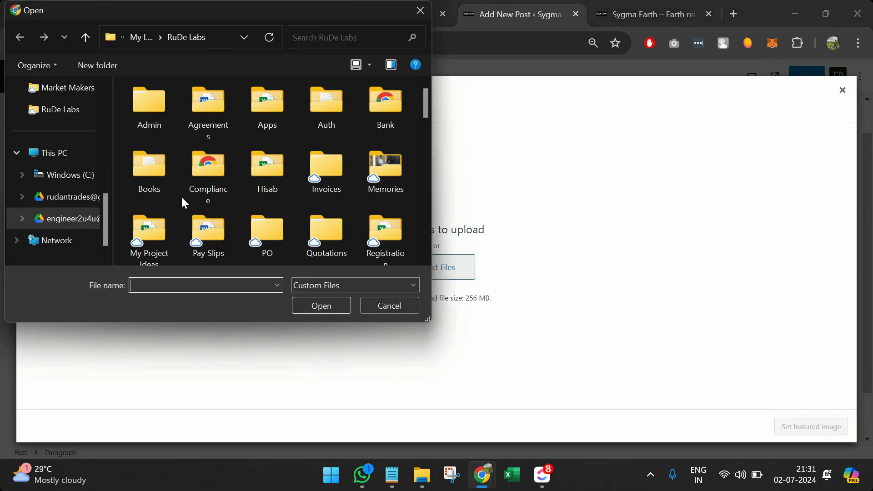
pyautogui.scroll(-5, 318, 199)
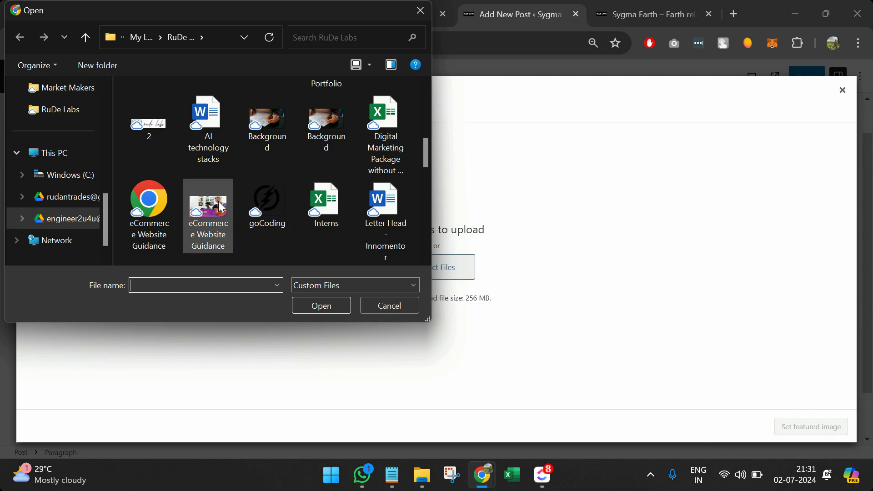
pyautogui.doubleClick(257, 137)
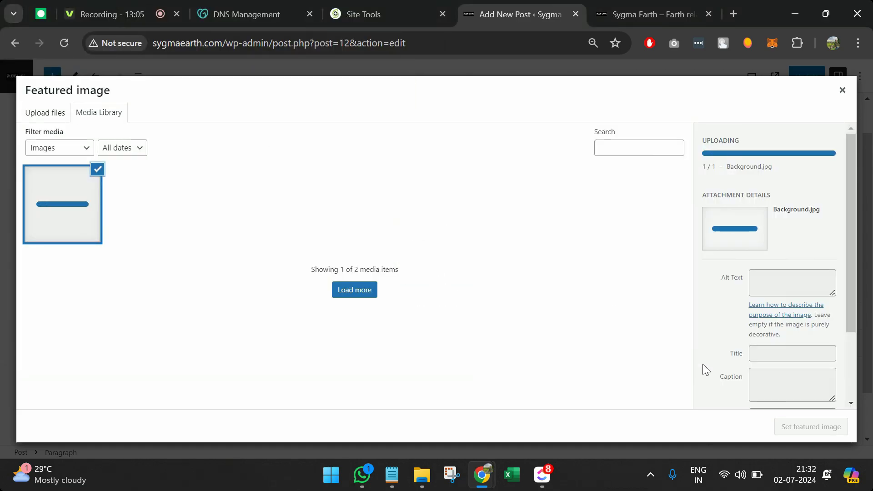
pyautogui.click(806, 429)
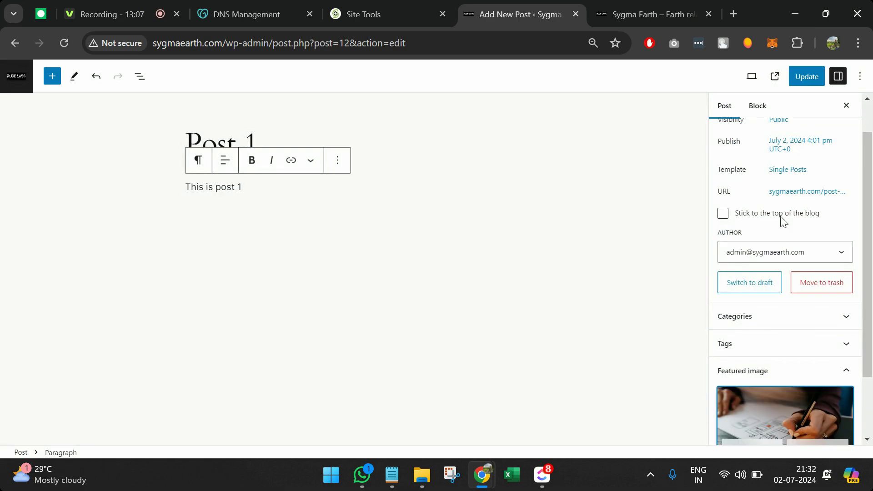
pyautogui.click(806, 76)
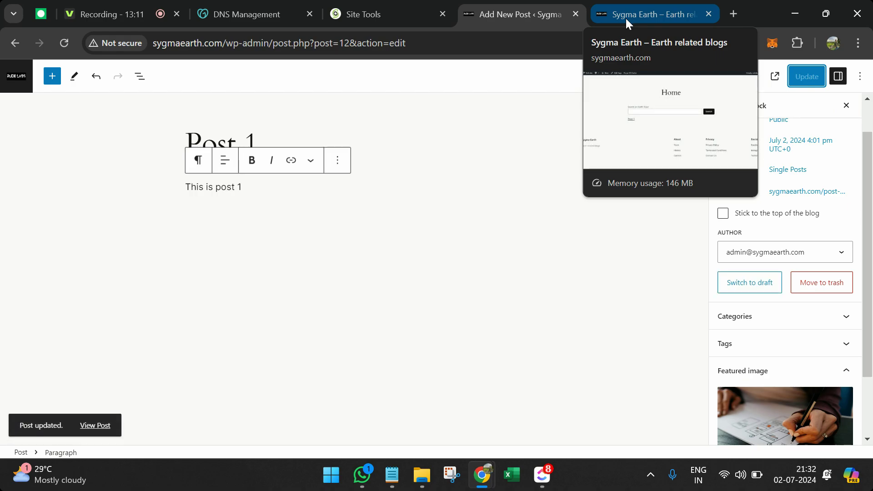
# Reload the live sygmaearth.com Home page, going back after a stray missionatal.com redirect
pyautogui.click(626, 18)
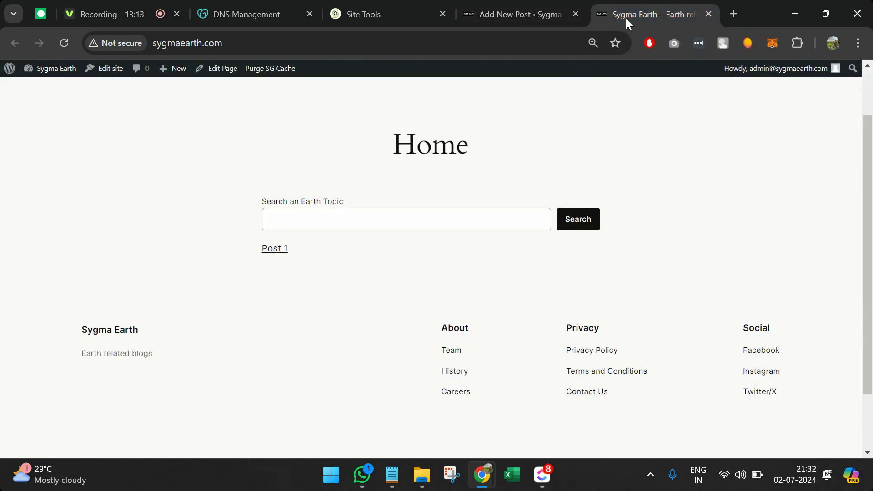
pyautogui.click(481, 41)
pyautogui.press('Return')
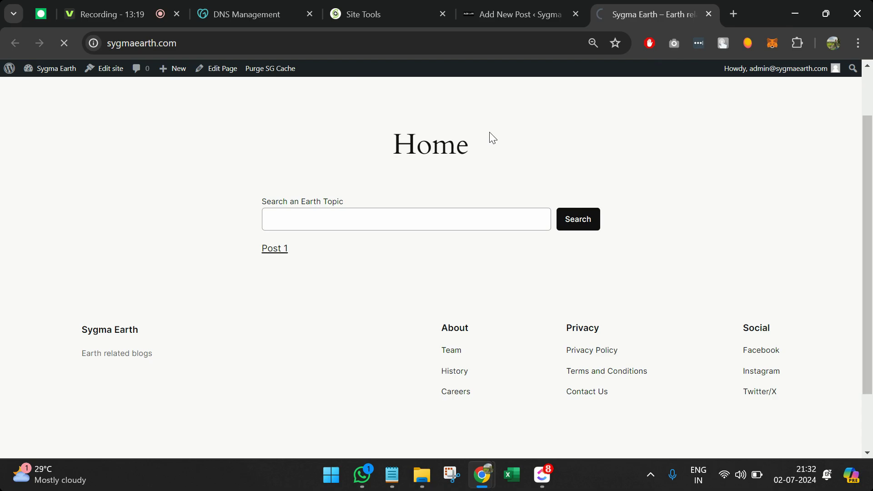
pyautogui.scroll(-2, 521, 136)
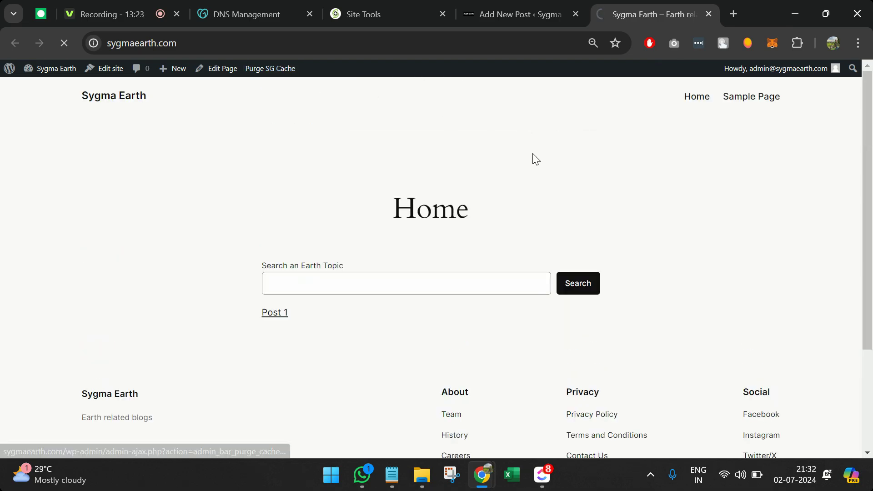
pyautogui.click(516, 9)
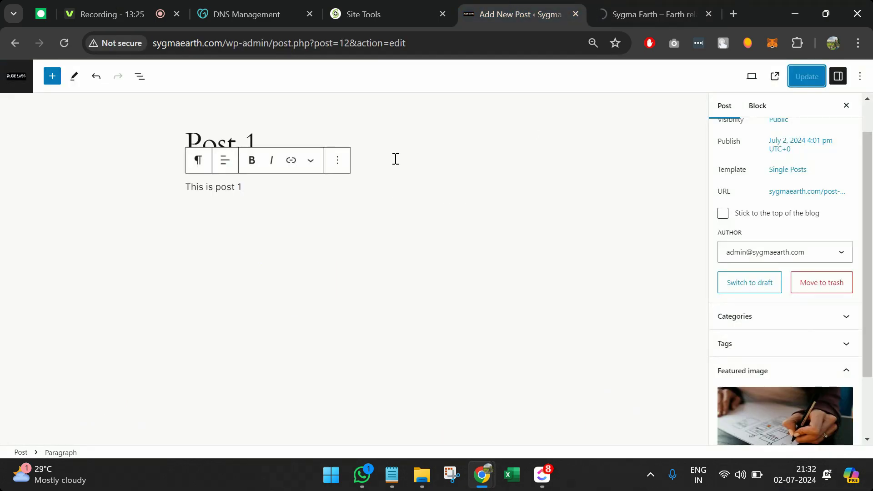
pyautogui.click(643, 12)
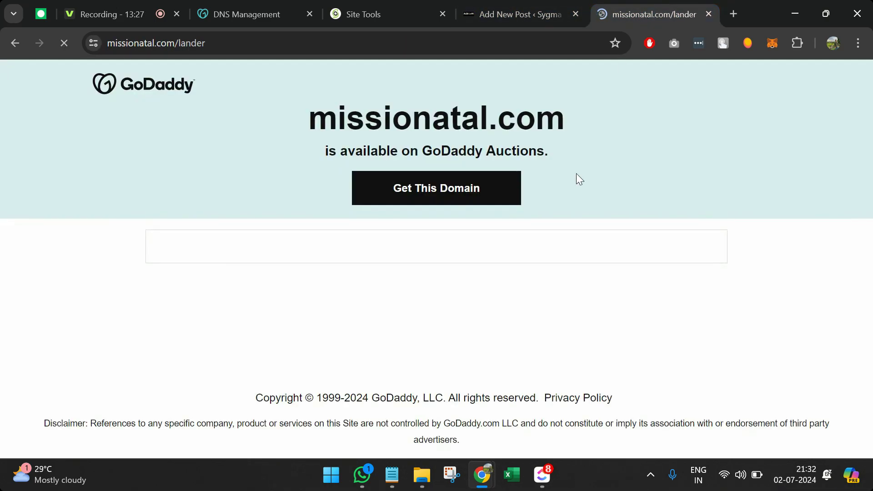
pyautogui.click(10, 44)
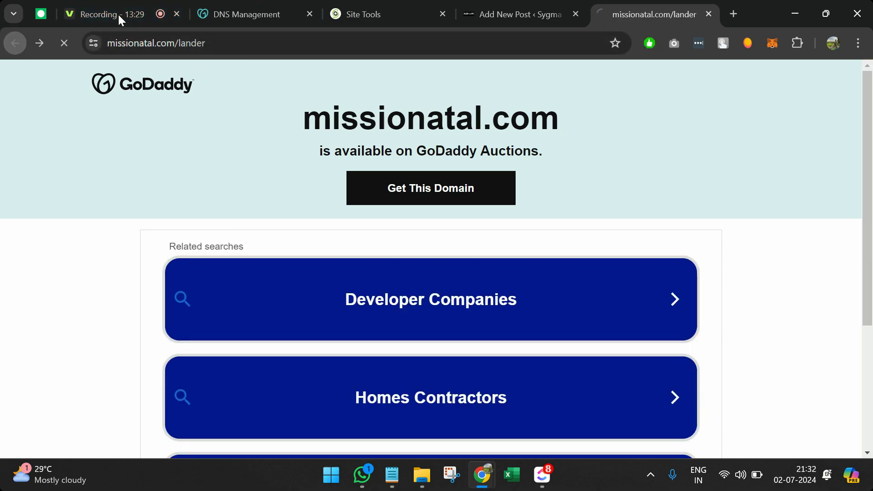
pyautogui.click(535, 3)
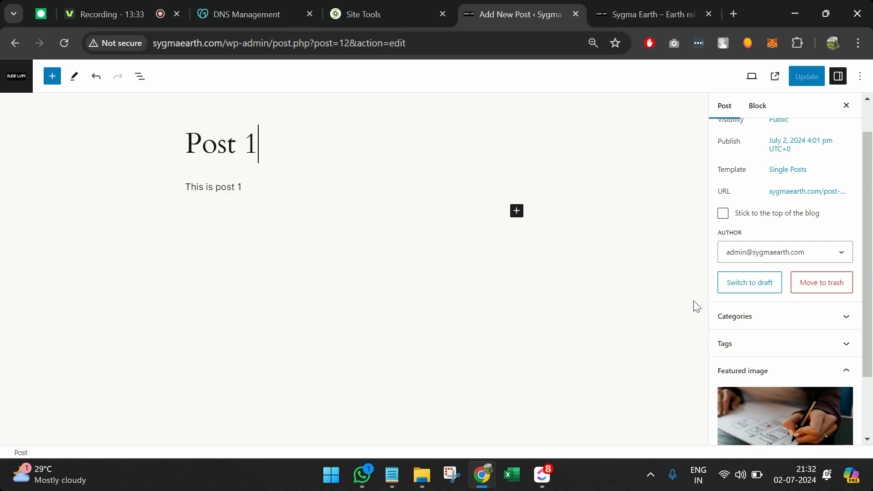
pyautogui.click(620, 7)
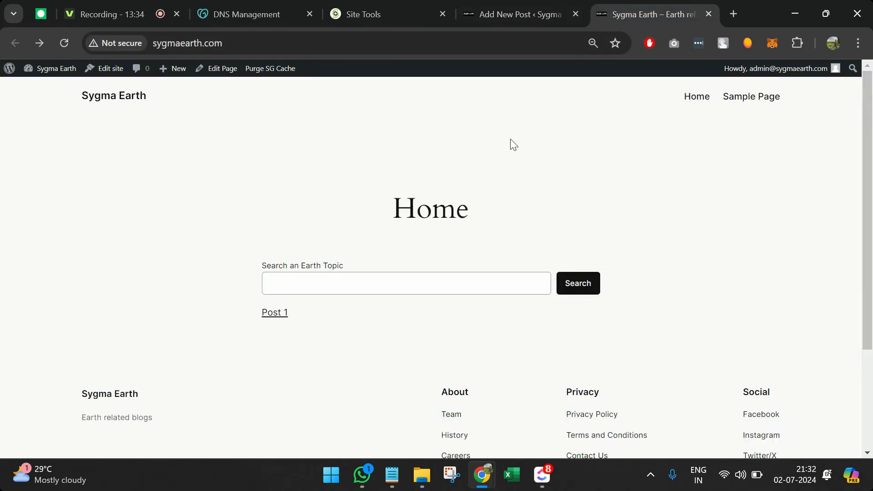
# Edit the Home page and insert a Posts List block below the Post 1 link
pyautogui.click(231, 69)
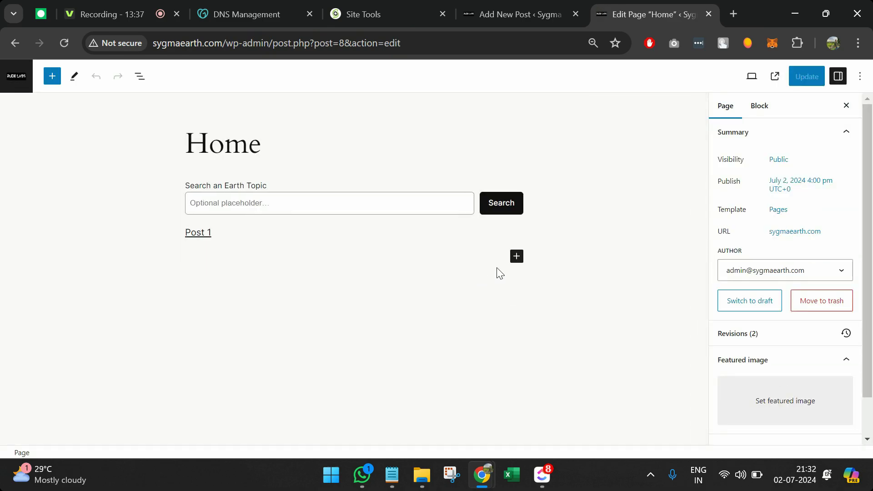
pyautogui.click(517, 256)
pyautogui.write('po')
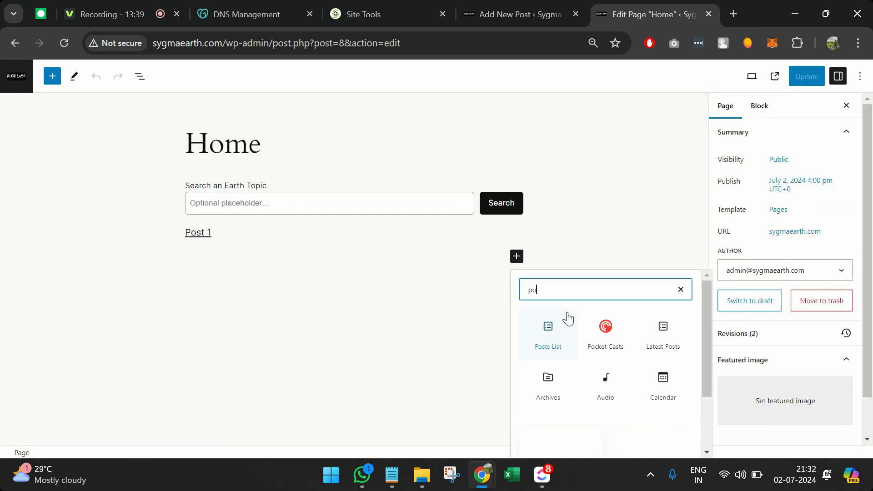
pyautogui.write('st')
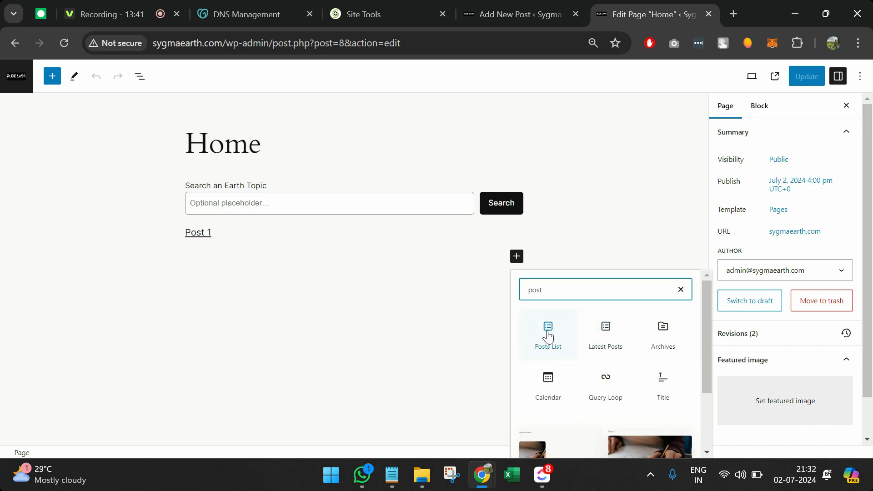
pyautogui.click(549, 332)
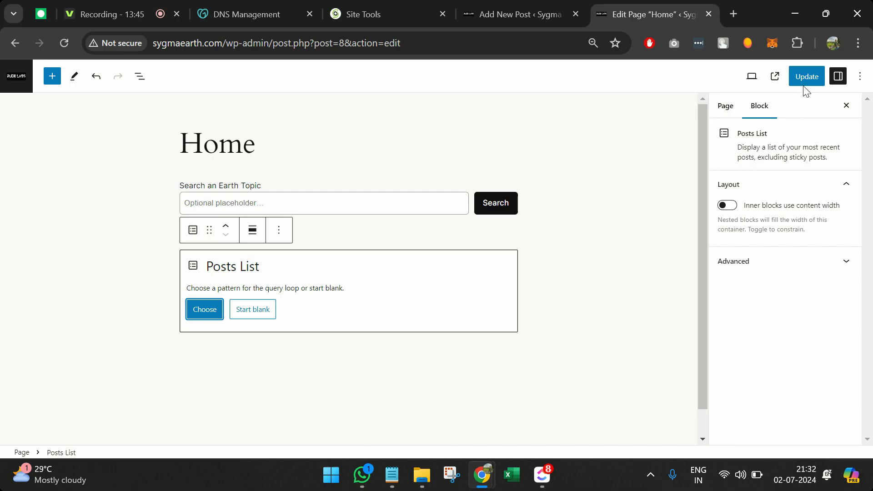
# Apply the 'Image at left' posts layout, update the Home page, and return to the live site
pyautogui.click(205, 310)
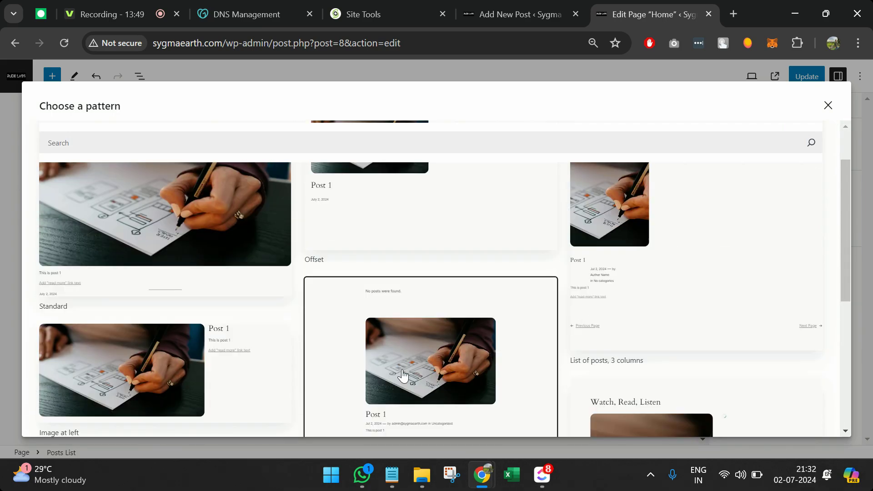
pyautogui.scroll(-3, 149, 216)
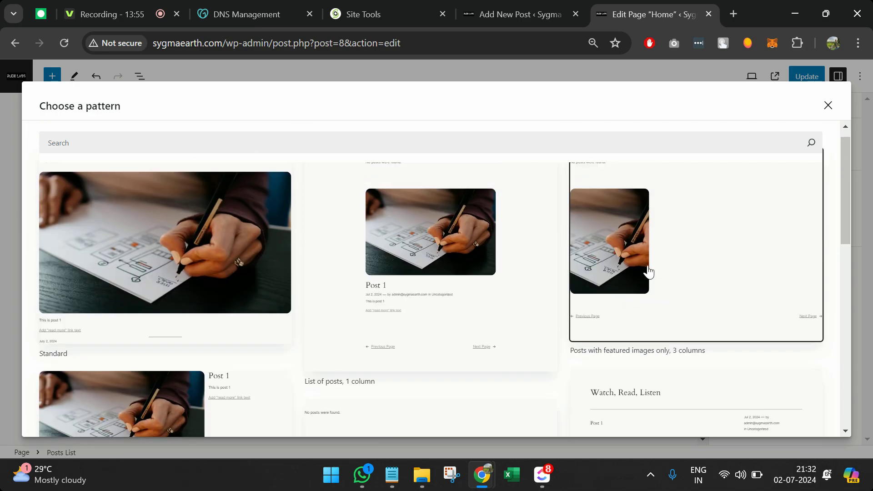
pyautogui.scroll(-8, 649, 272)
pyautogui.scroll(-3, 388, 239)
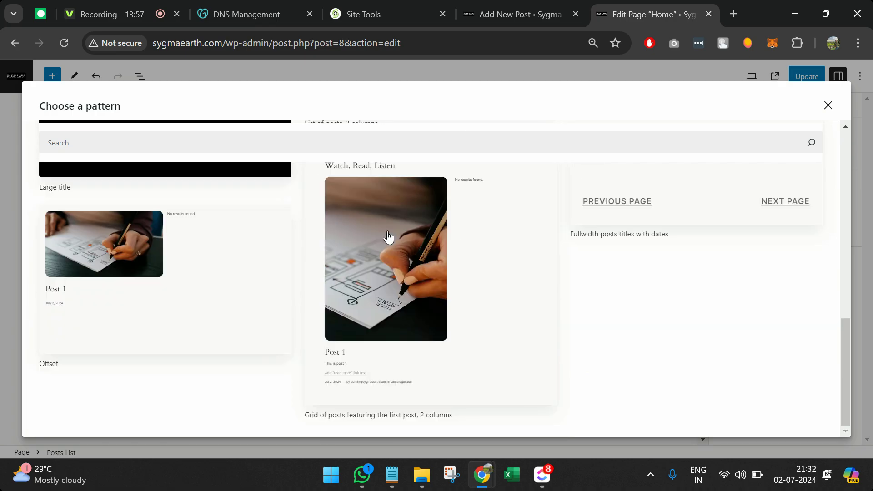
pyautogui.scroll(5, 386, 261)
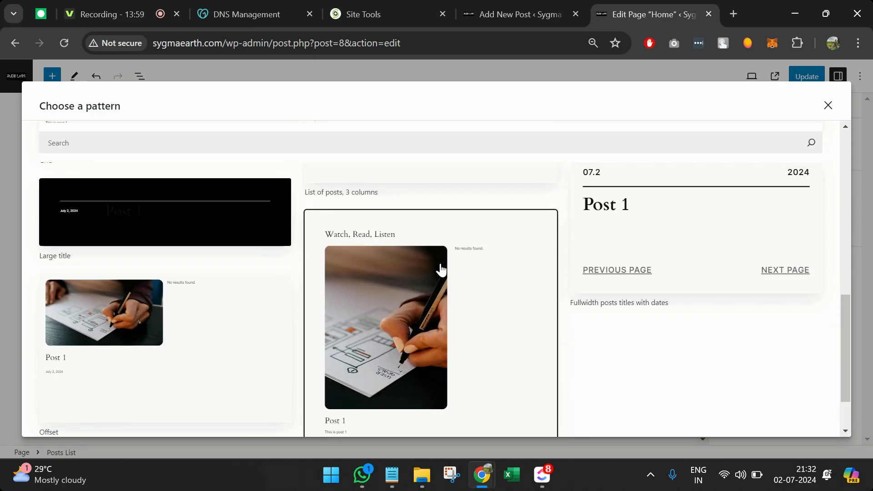
pyautogui.scroll(5, 401, 295)
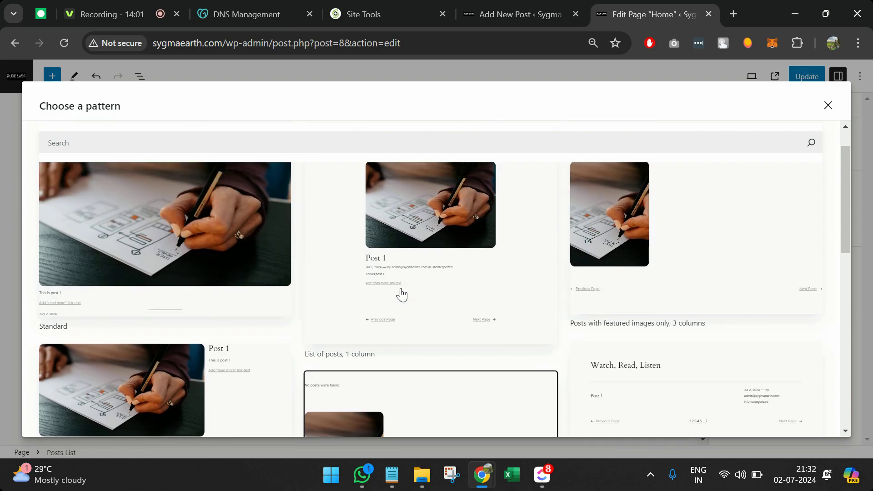
pyautogui.click(177, 394)
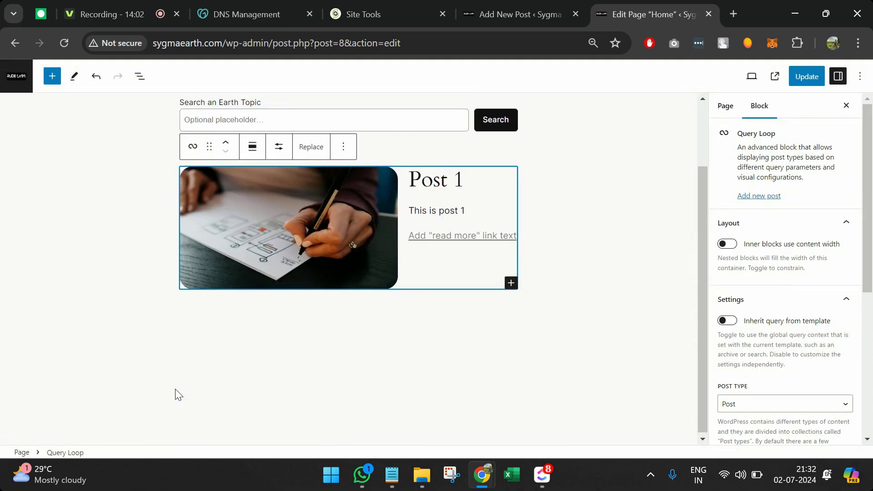
pyautogui.click(807, 76)
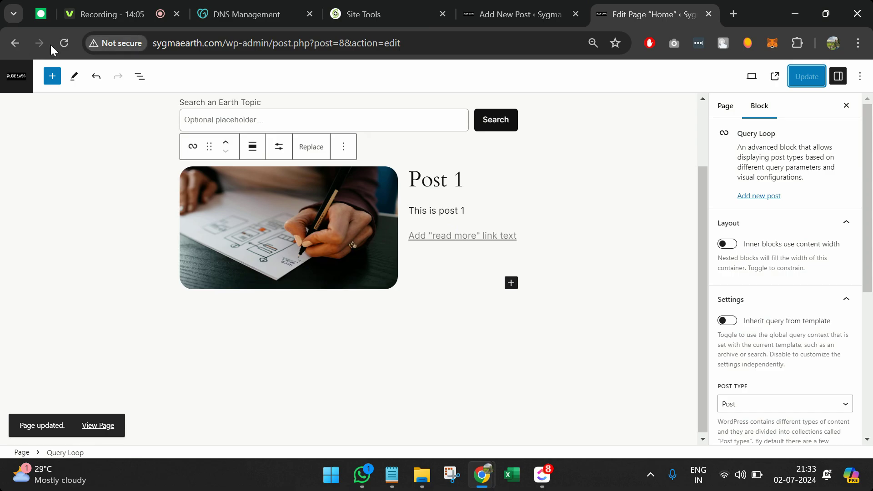
pyautogui.click(15, 42)
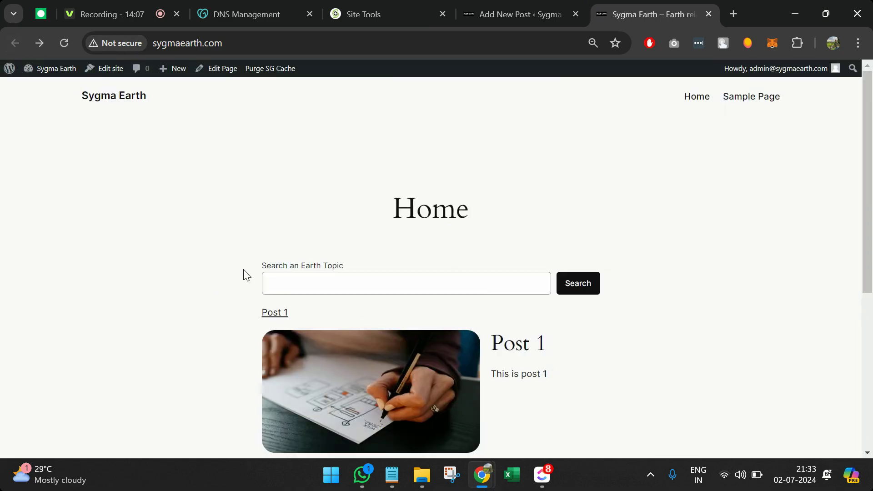
# Review the live Post 1 page's photo, text and comment form, then reopen the Post 1 editor
pyautogui.scroll(-5, 259, 338)
pyautogui.scroll(3, 550, 234)
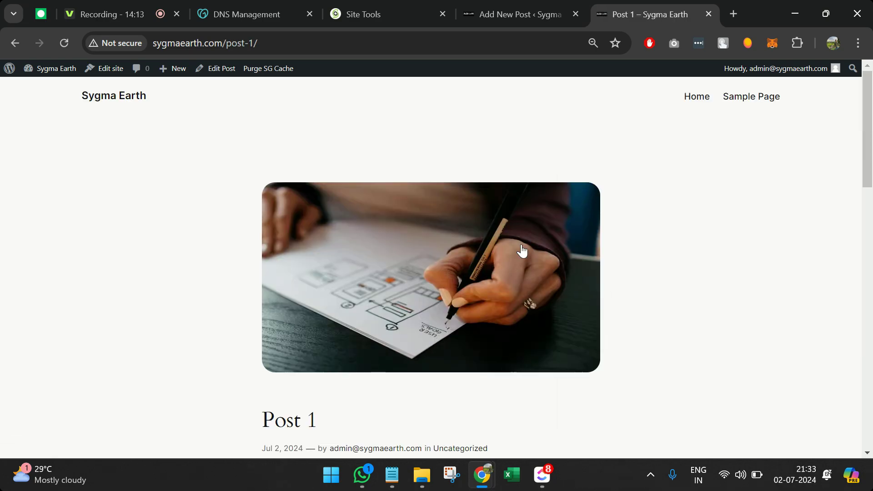
pyautogui.scroll(-8, 522, 251)
pyautogui.scroll(3, 523, 251)
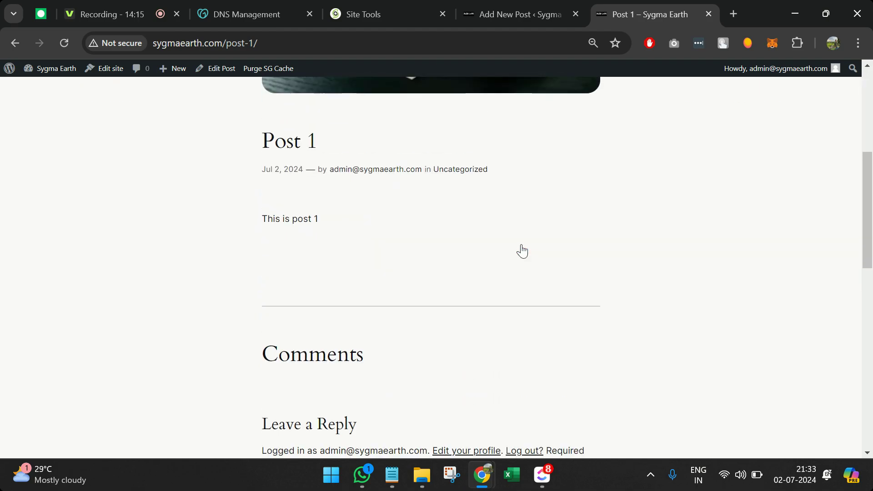
pyautogui.scroll(-10, 523, 251)
pyautogui.scroll(5, 523, 251)
pyautogui.click(419, 252)
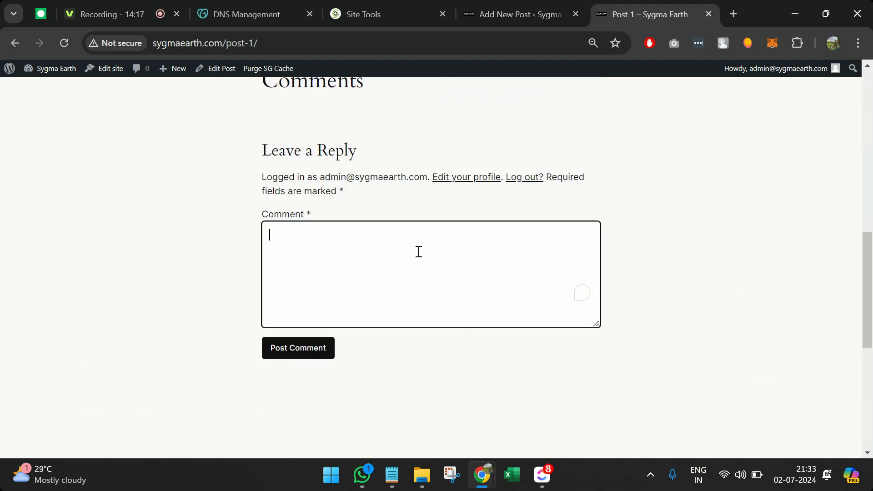
pyautogui.scroll(10, 419, 252)
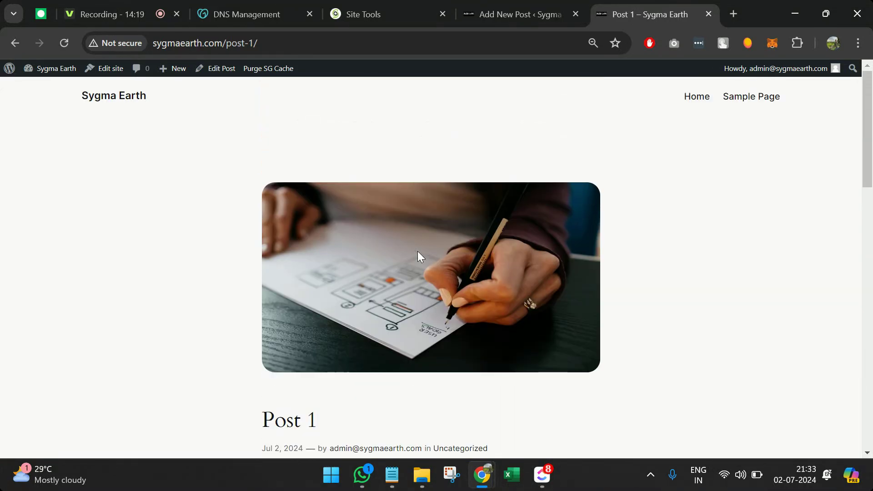
pyautogui.click(124, 104)
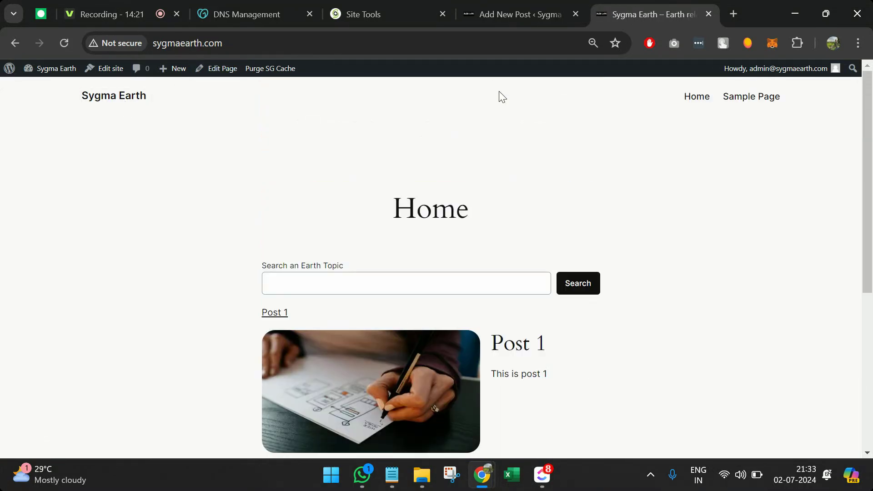
pyautogui.click(490, 16)
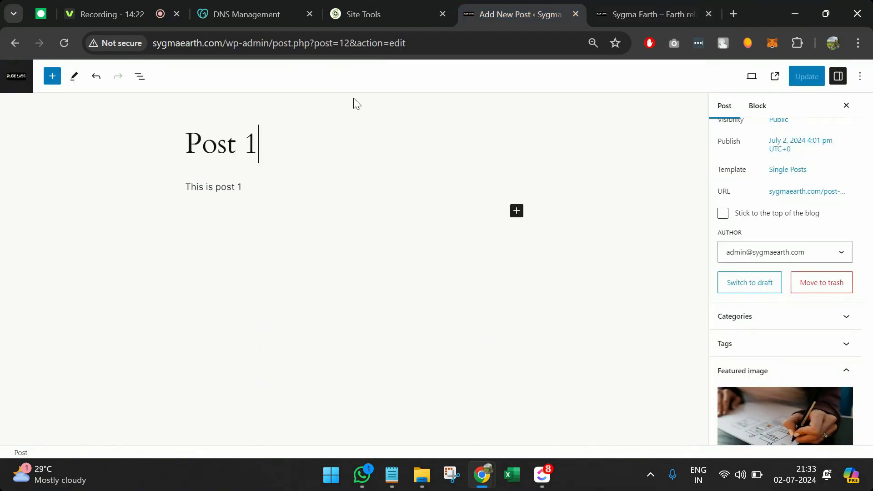
# Create a new page via Pages > Add New Page and dismiss the pattern chooser without applying one
pyautogui.click(62, 44)
pyautogui.click(15, 44)
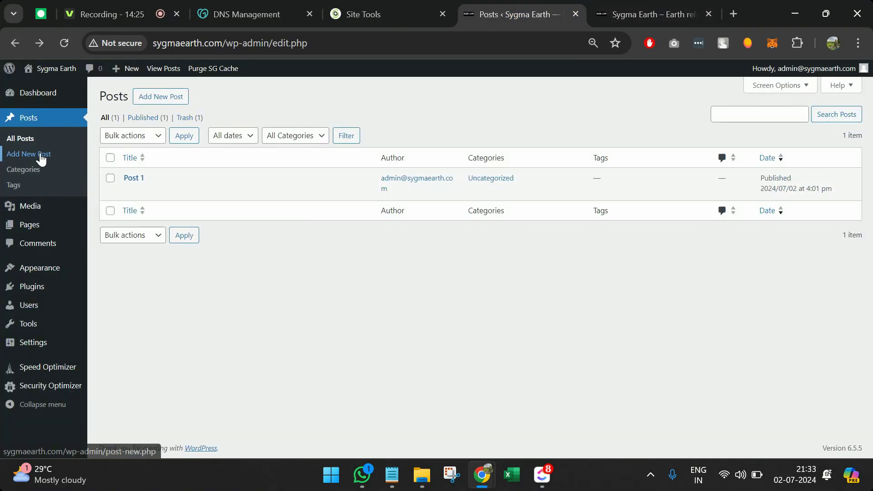
pyautogui.moveTo(40, 226)
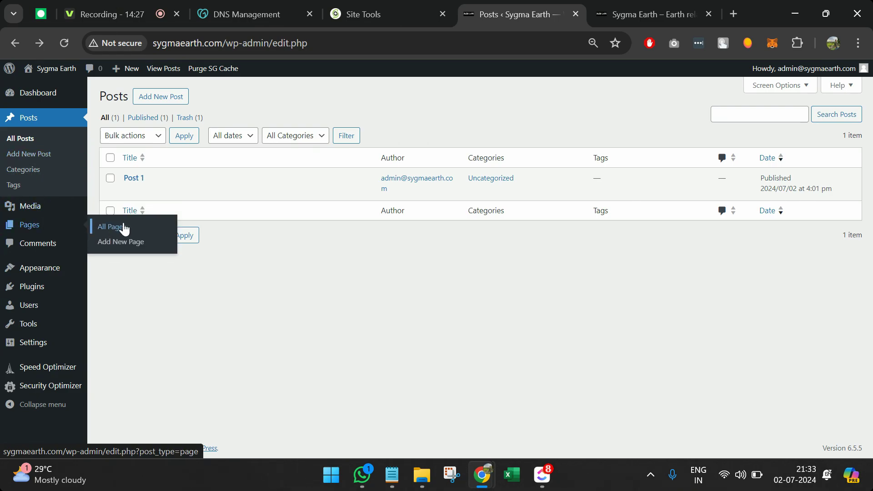
pyautogui.click(132, 245)
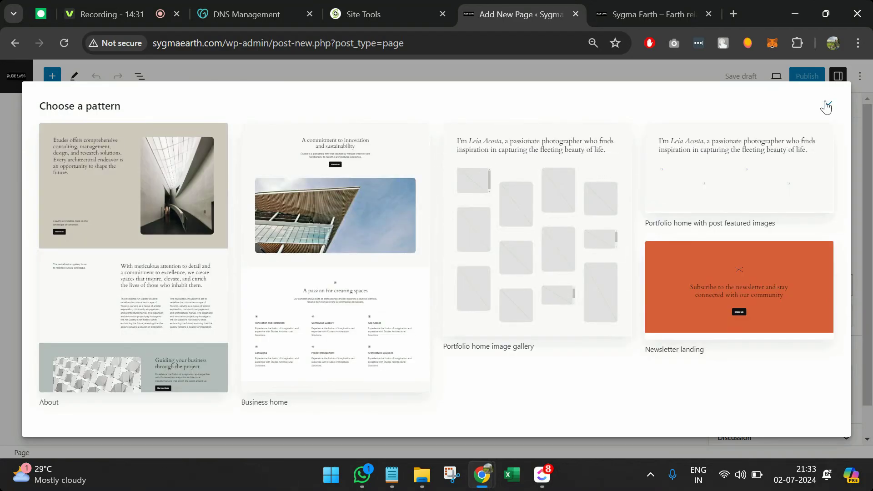
pyautogui.scroll(-5, 360, 291)
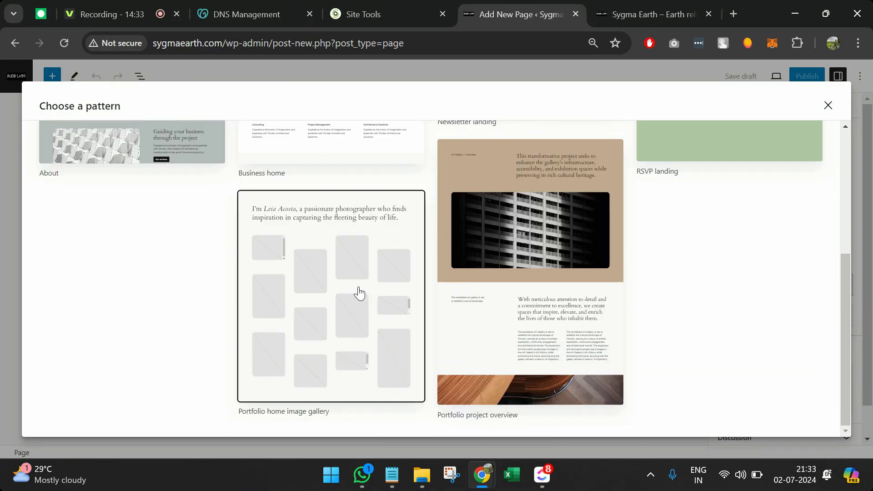
pyautogui.scroll(5, 360, 292)
pyautogui.scroll(2, 359, 294)
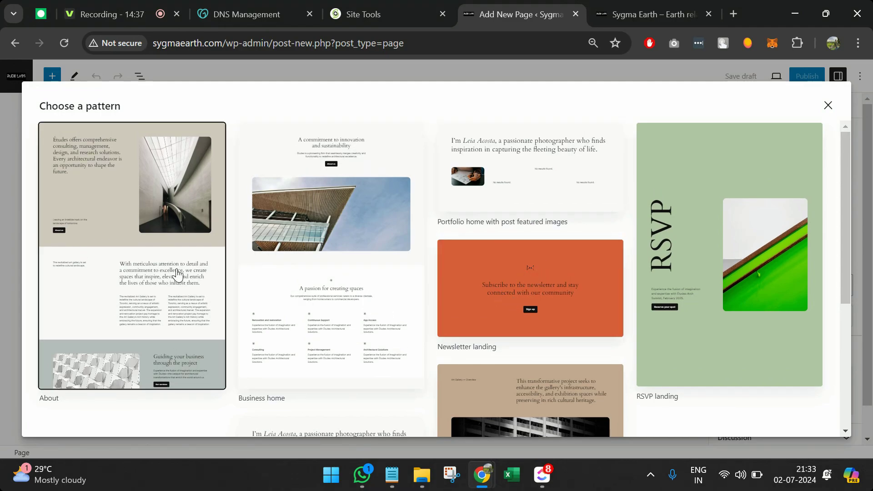
pyautogui.scroll(-2, 179, 275)
pyautogui.scroll(-3, 312, 328)
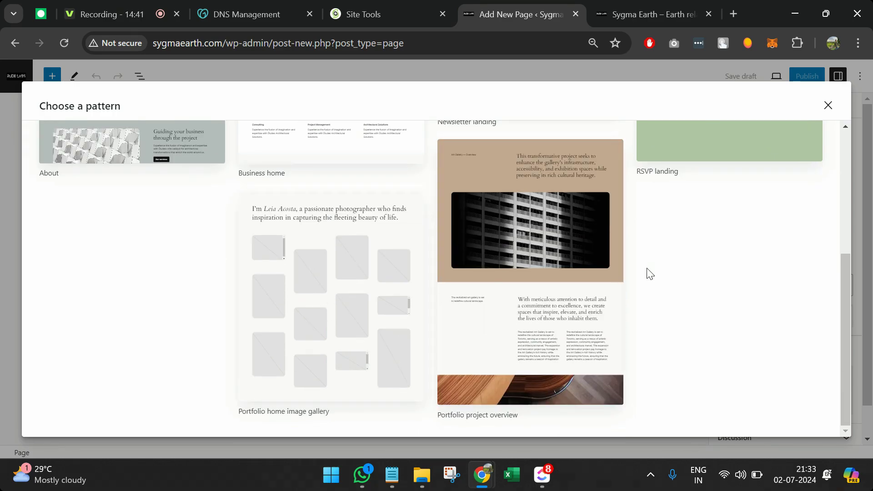
pyautogui.scroll(3, 750, 197)
pyautogui.scroll(1, 750, 197)
pyautogui.click(828, 105)
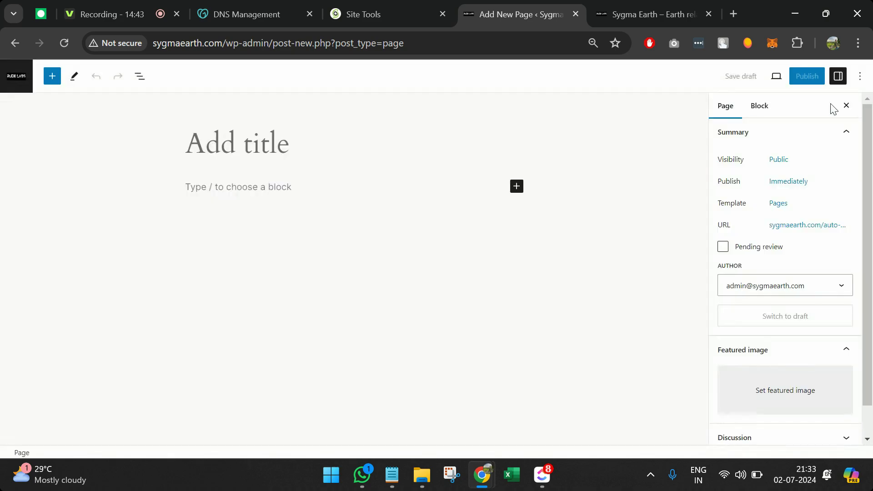
# Title the new page 'Blogs' and insert a Posts List block below the title
pyautogui.write('Blofs')
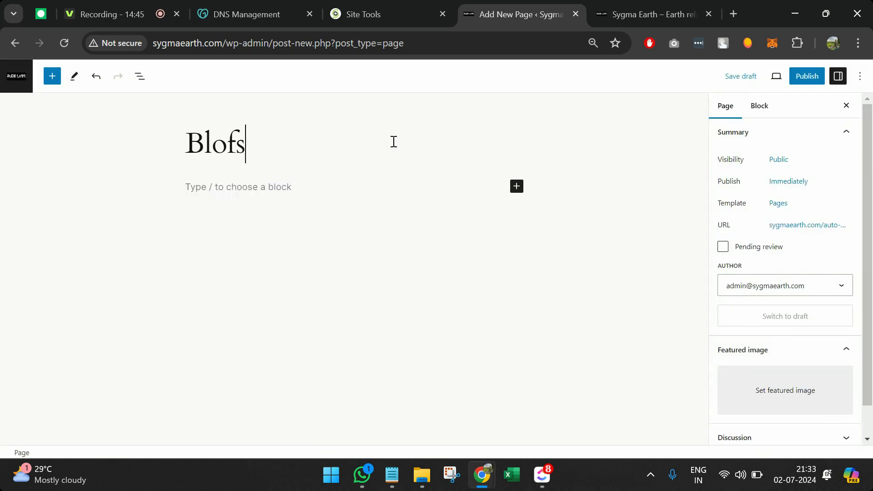
pyautogui.press('BackSpace')
pyautogui.press('BackSpace')
pyautogui.write('gs')
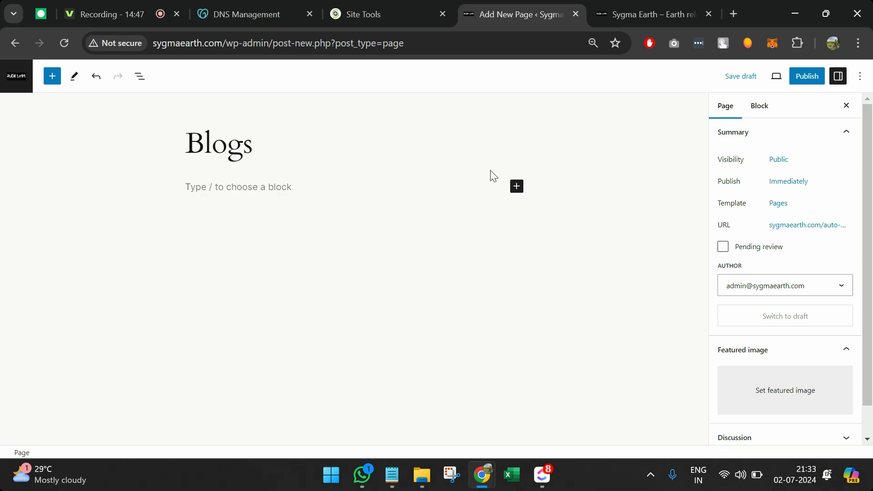
pyautogui.click(517, 187)
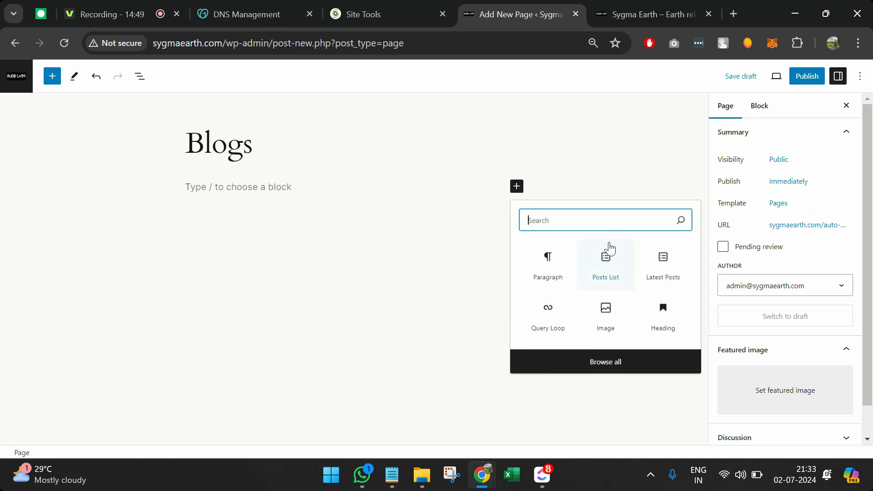
pyautogui.click(608, 273)
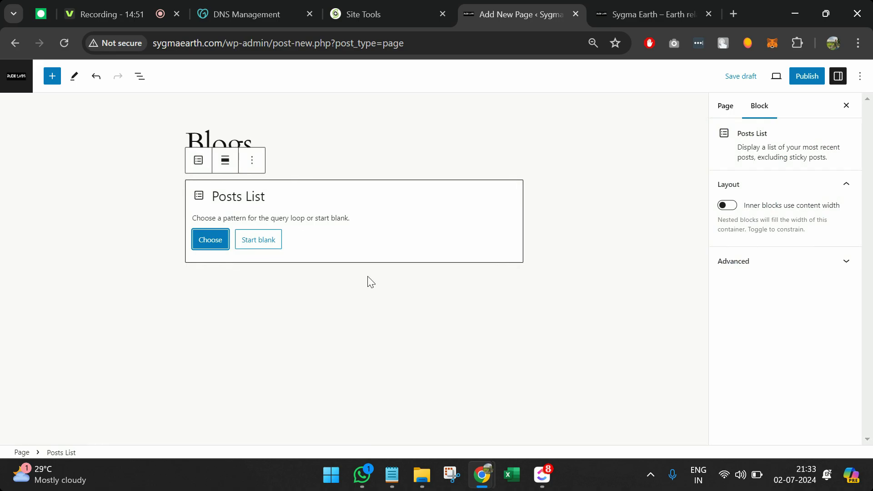
# Apply the Offset posts layout and publish the Blogs page
pyautogui.click(202, 240)
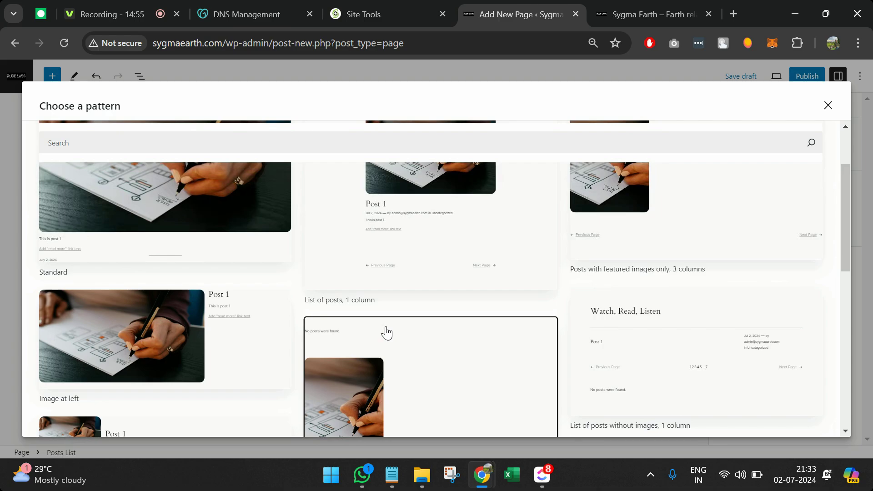
pyautogui.scroll(-4, 176, 346)
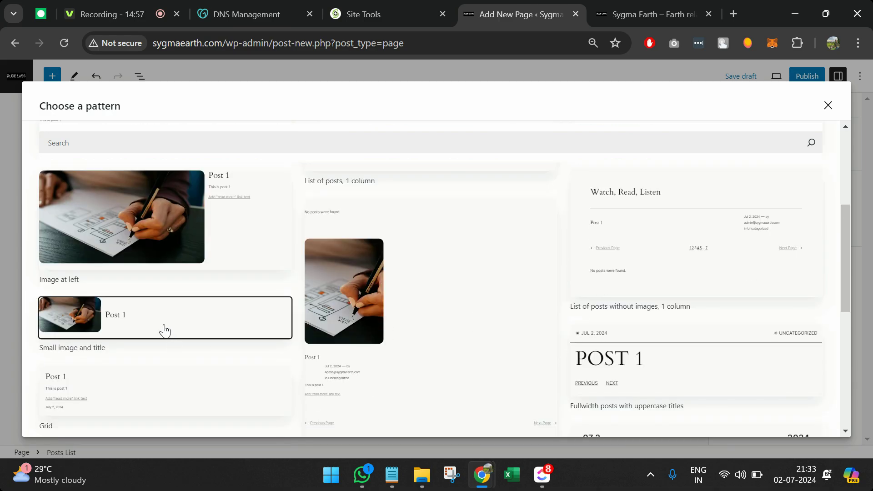
pyautogui.scroll(-5, 304, 351)
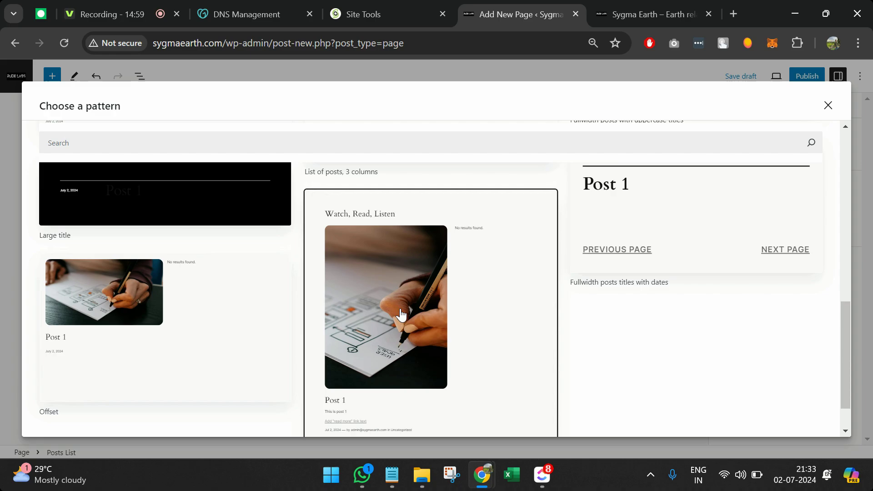
pyautogui.click(221, 285)
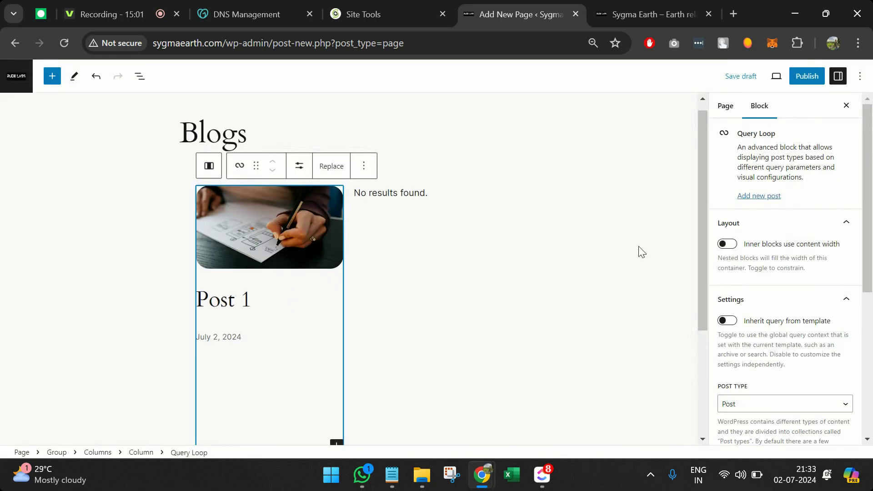
pyautogui.click(807, 76)
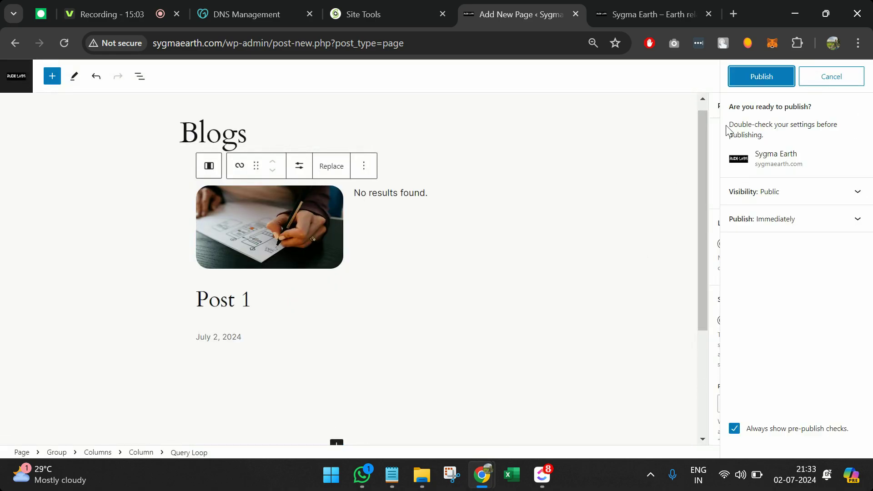
pyautogui.click(763, 77)
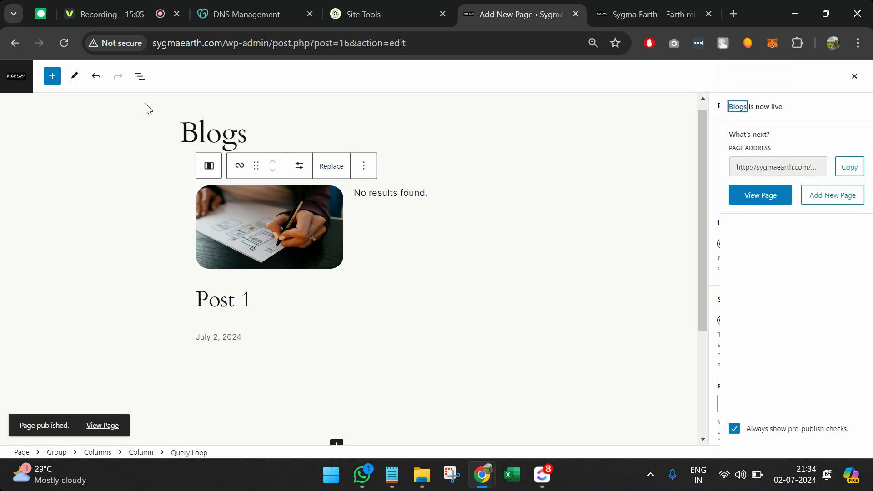
# Start a new post titled 'Post 2' with the body text 'This is post 2'
pyautogui.click(13, 42)
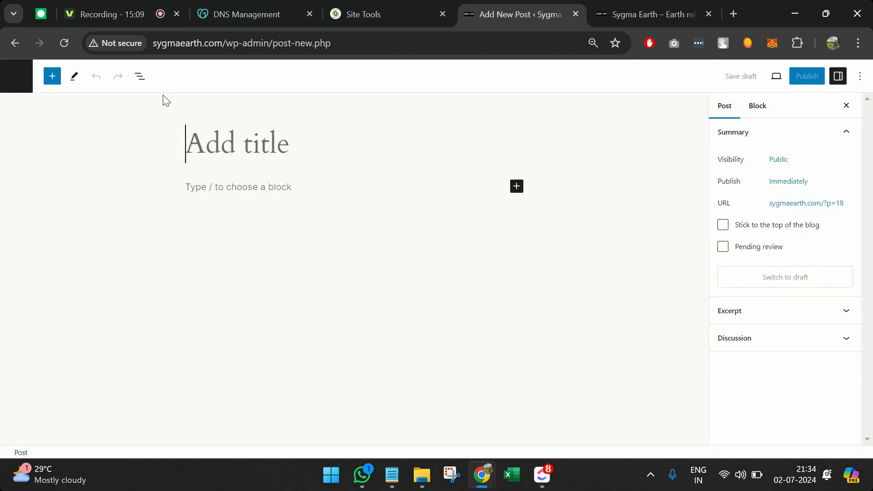
pyautogui.write('Post 2')
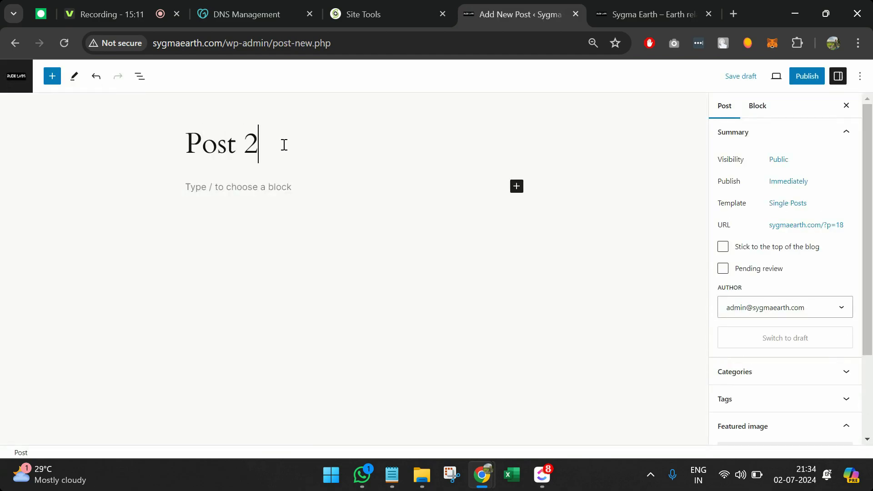
pyautogui.click(290, 183)
pyautogui.write('This is post 2')
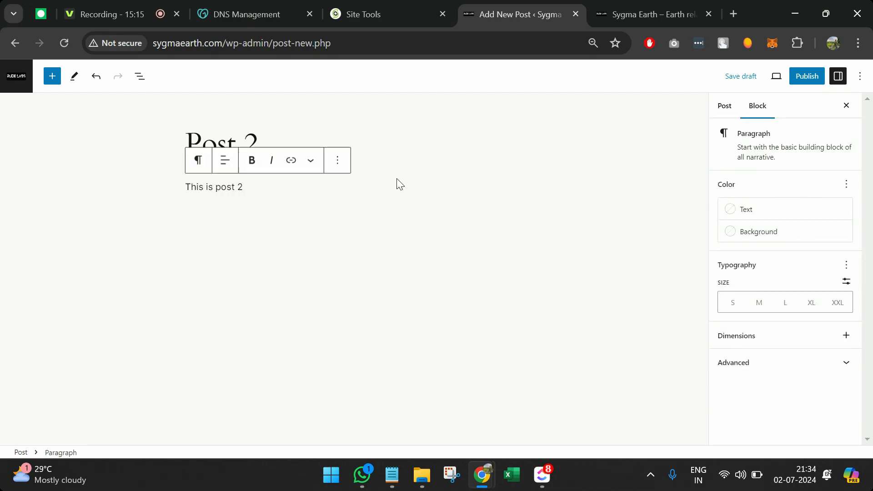
# Upload LinkedIn Cover.jpeg as Post 2's featured image and publish the post
pyautogui.click(728, 105)
pyautogui.scroll(-2, 773, 404)
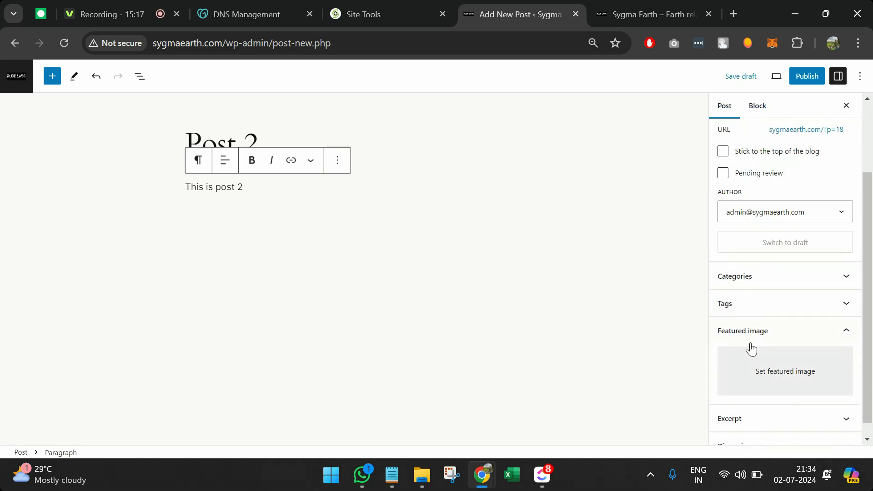
pyautogui.click(772, 392)
pyautogui.click(448, 270)
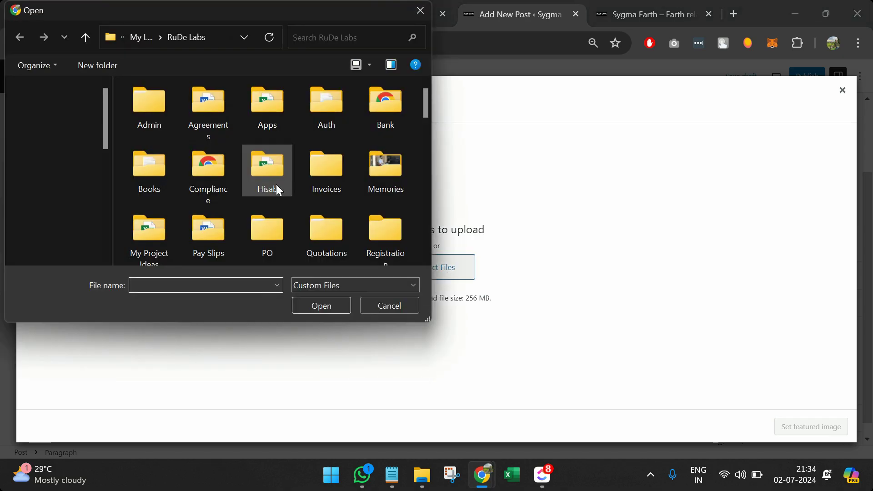
pyautogui.scroll(-10, 277, 184)
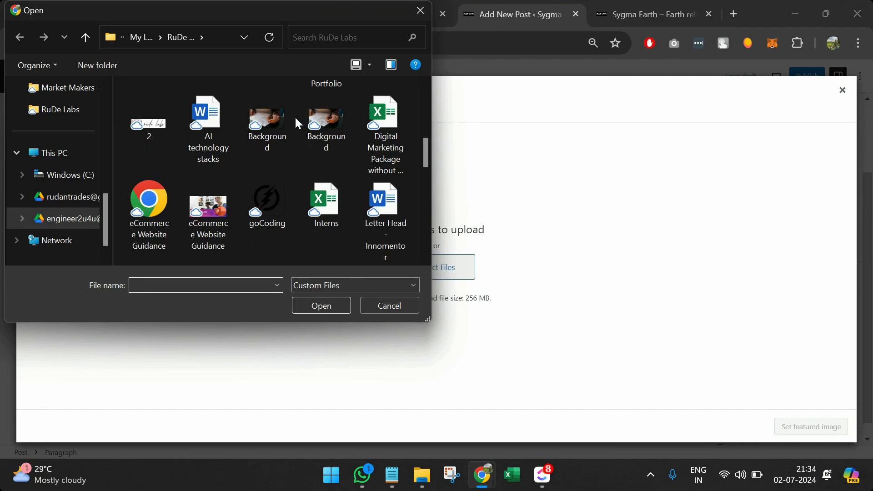
pyautogui.scroll(-2, 259, 229)
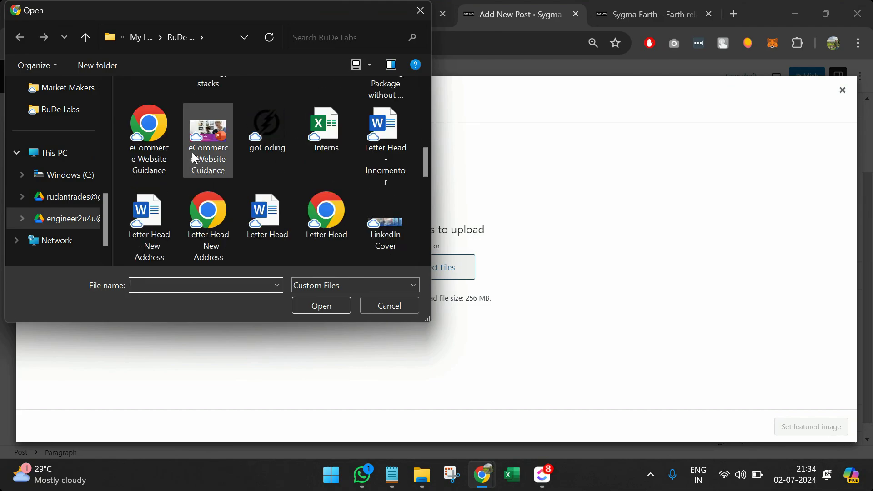
pyautogui.click(195, 158)
pyautogui.scroll(-1, 403, 184)
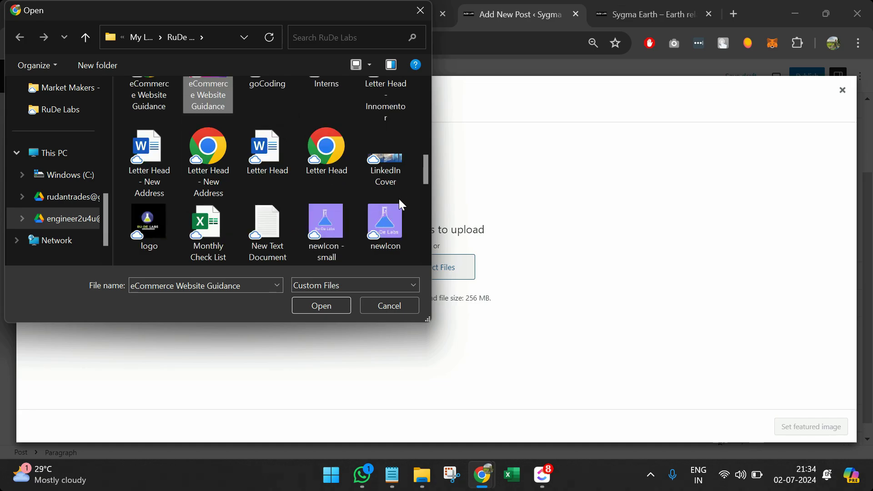
pyautogui.click(392, 181)
pyautogui.click(328, 312)
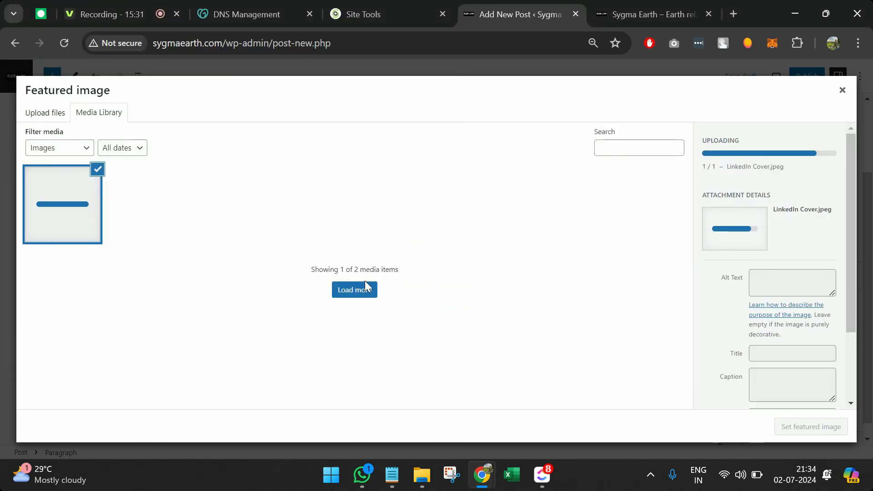
pyautogui.click(812, 426)
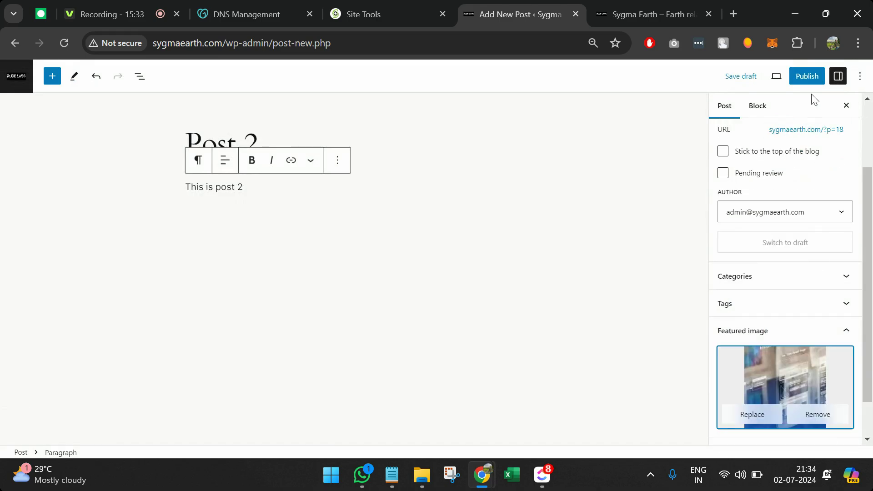
pyautogui.click(807, 76)
pyautogui.click(780, 78)
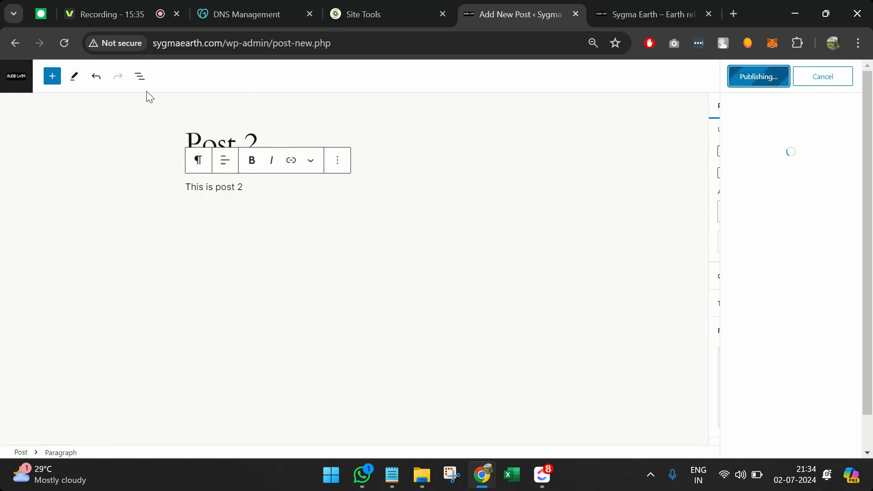
# Reload the live homepage and scroll through it to see the new Post 2
pyautogui.click(616, 14)
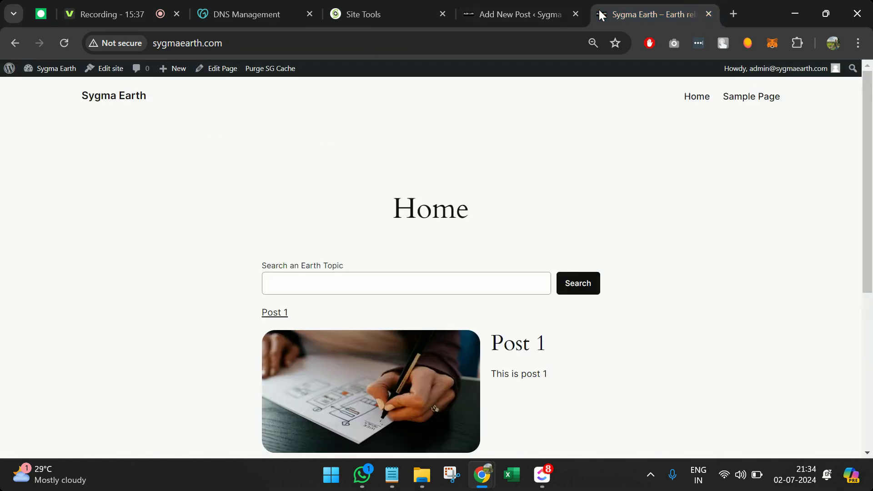
pyautogui.press('F5')
pyautogui.scroll(-3, 572, 222)
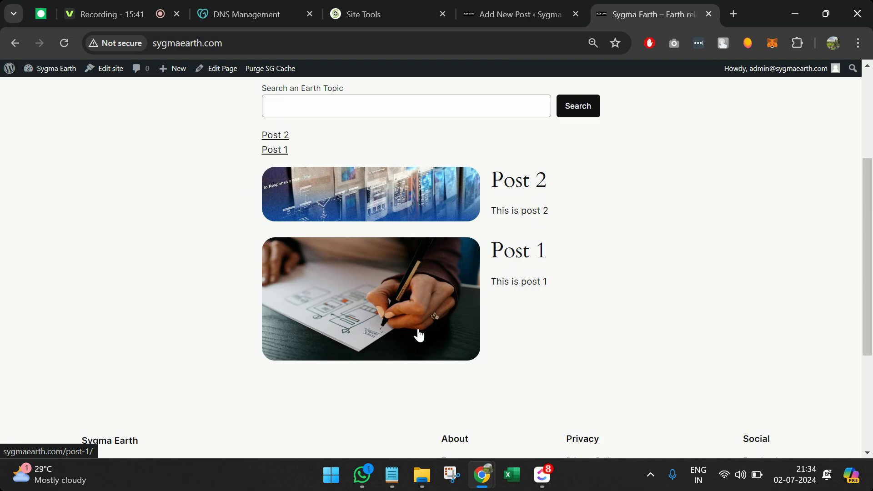
pyautogui.scroll(4, 598, 251)
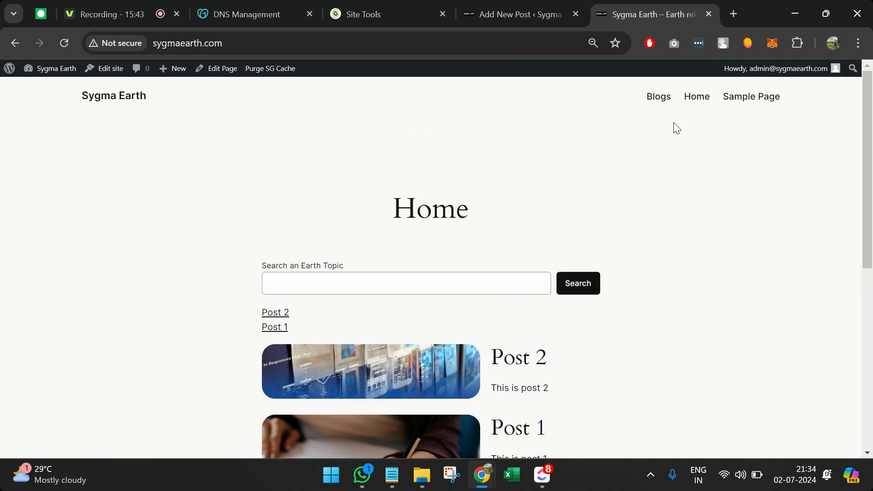
# Browse the live Blogs page's Post 2 and Post 1 cards, then return to the Post 2 editor
pyautogui.click(657, 103)
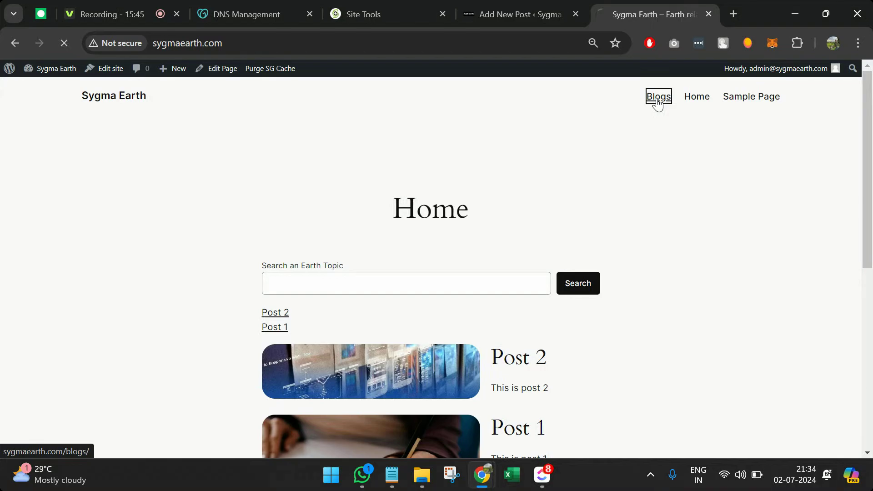
pyautogui.scroll(-7, 392, 243)
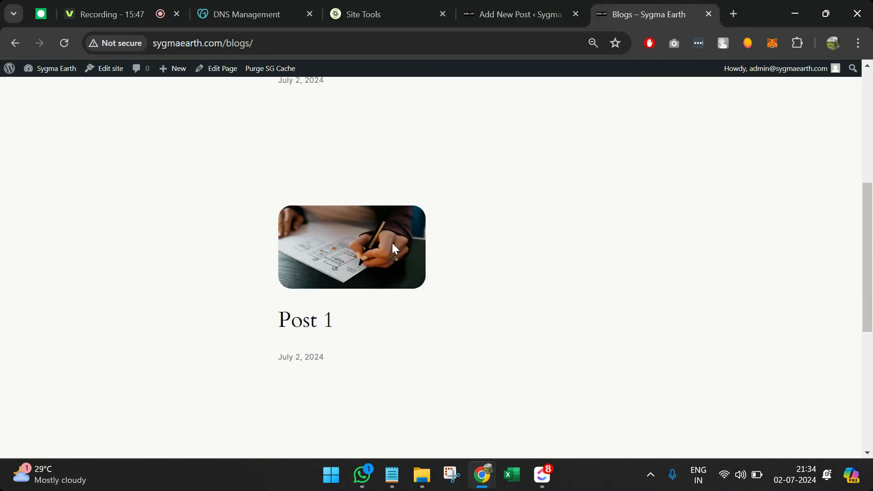
pyautogui.scroll(-3, 376, 214)
pyautogui.scroll(10, 378, 274)
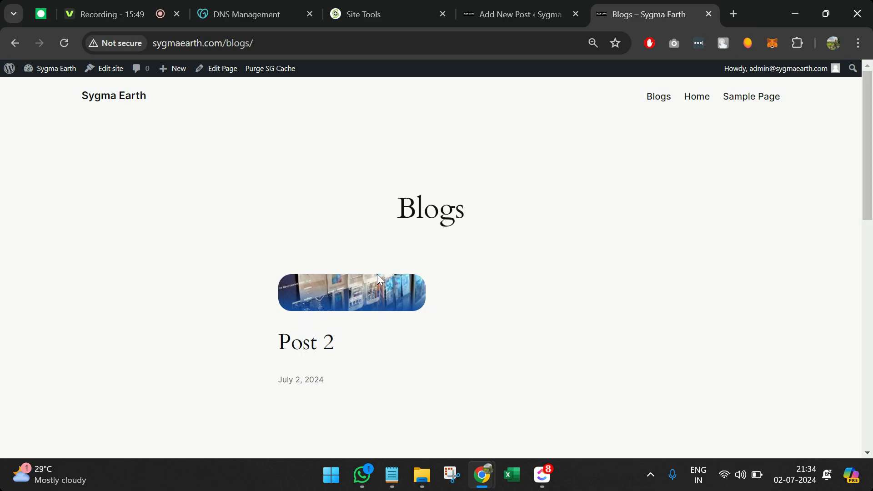
pyautogui.click(517, 6)
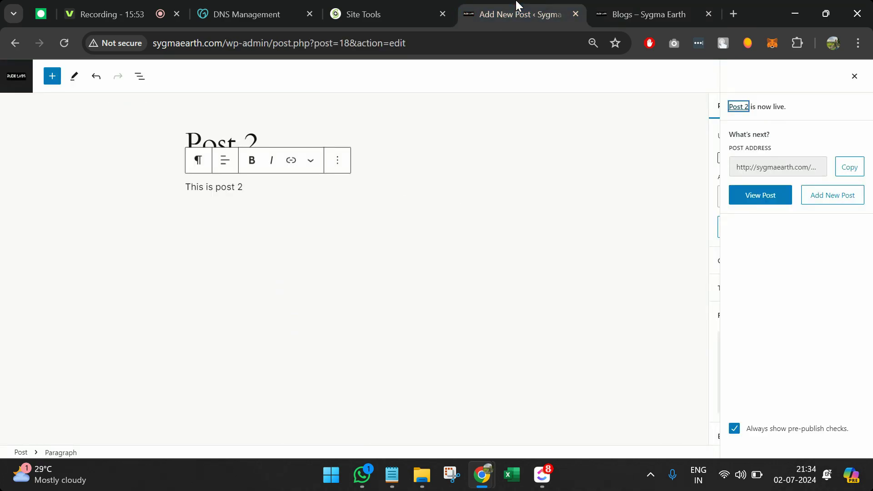
# Trash Sample Page from All Pages and recheck the live Blogs page menu
pyautogui.click(667, 6)
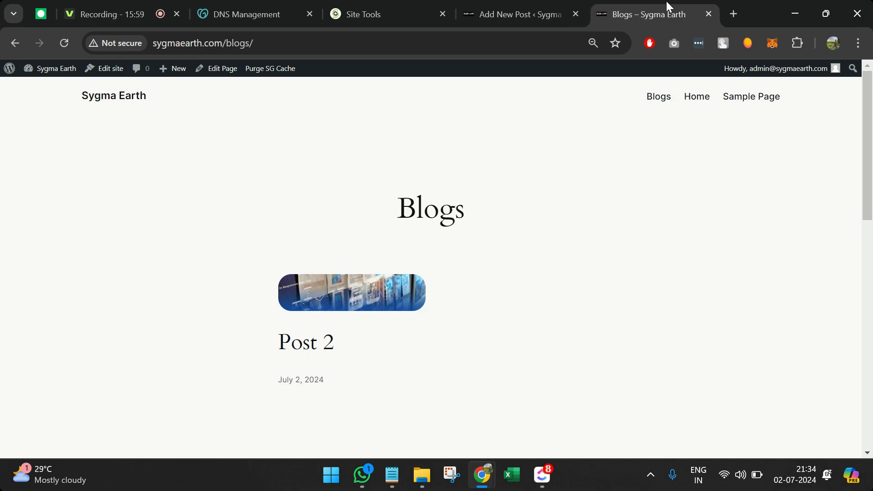
pyautogui.click(537, 3)
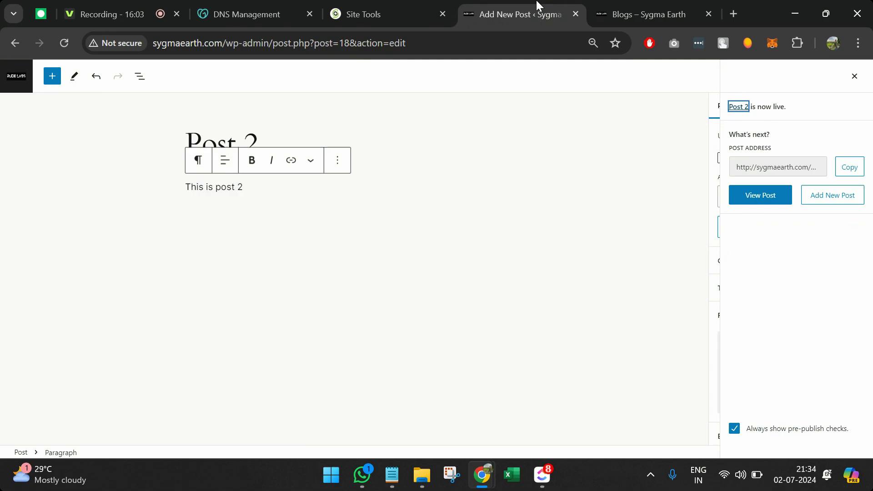
pyautogui.click(18, 43)
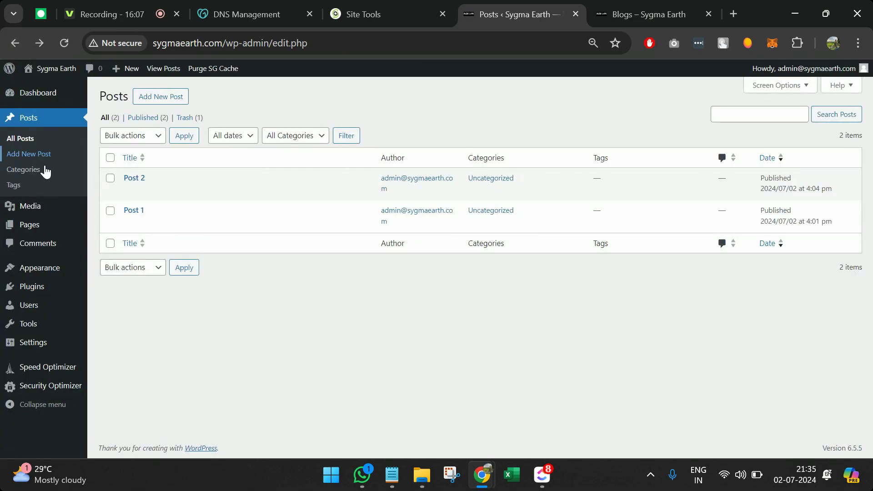
pyautogui.moveTo(47, 218)
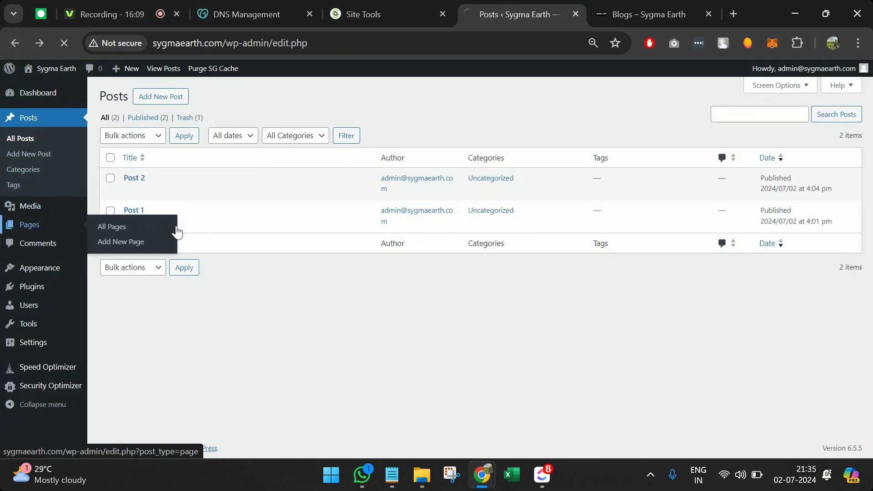
pyautogui.click(175, 227)
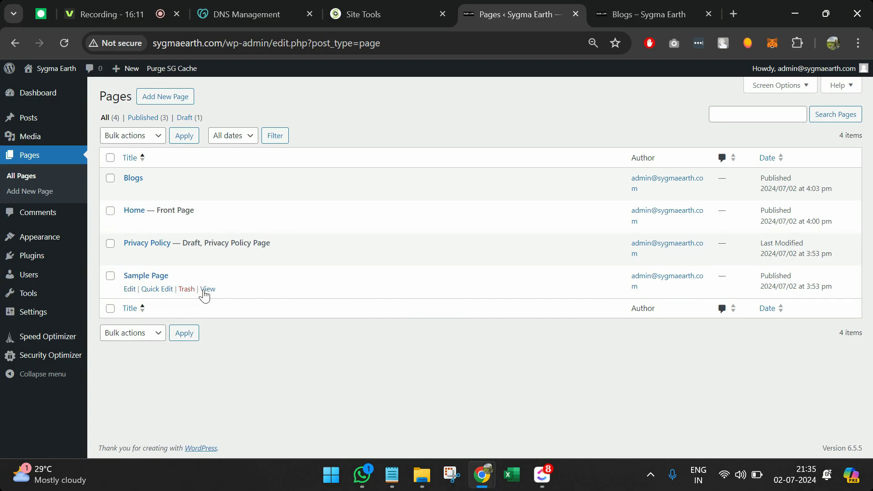
pyautogui.click(187, 290)
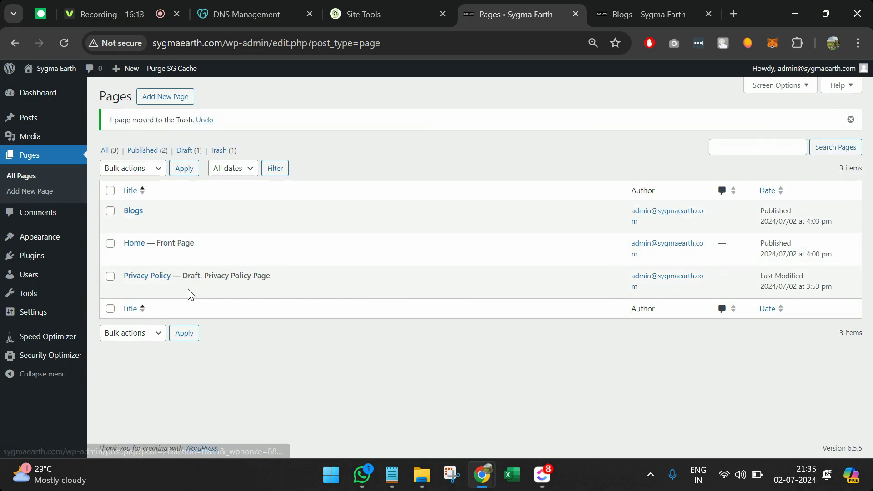
pyautogui.click(675, 7)
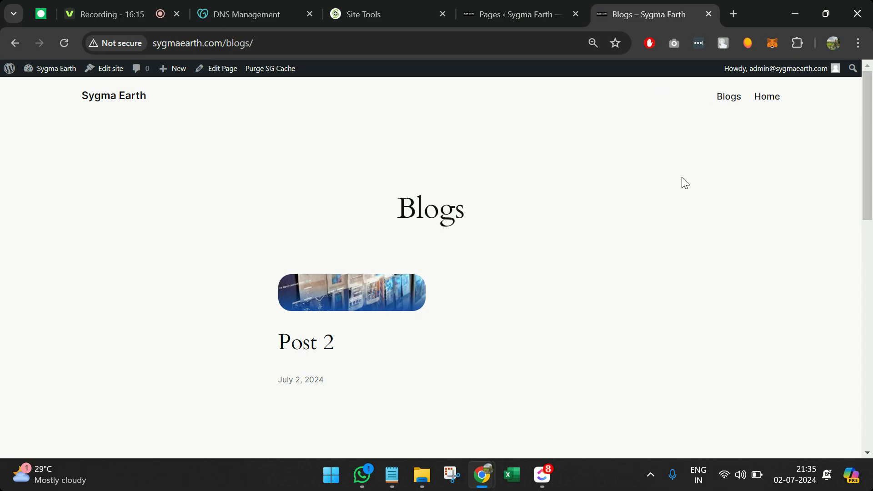
# Back on the Pages list, look over the Dashboard, Posts and Media admin menus
pyautogui.click(501, 5)
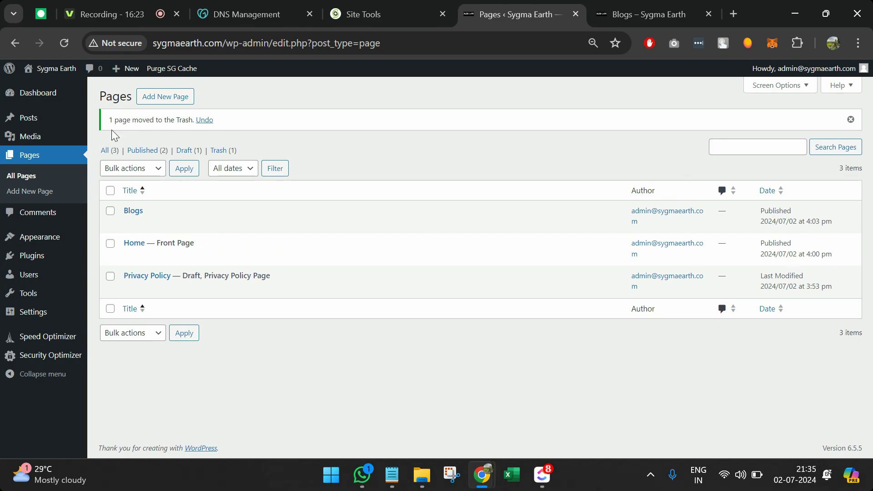
pyautogui.moveTo(54, 101)
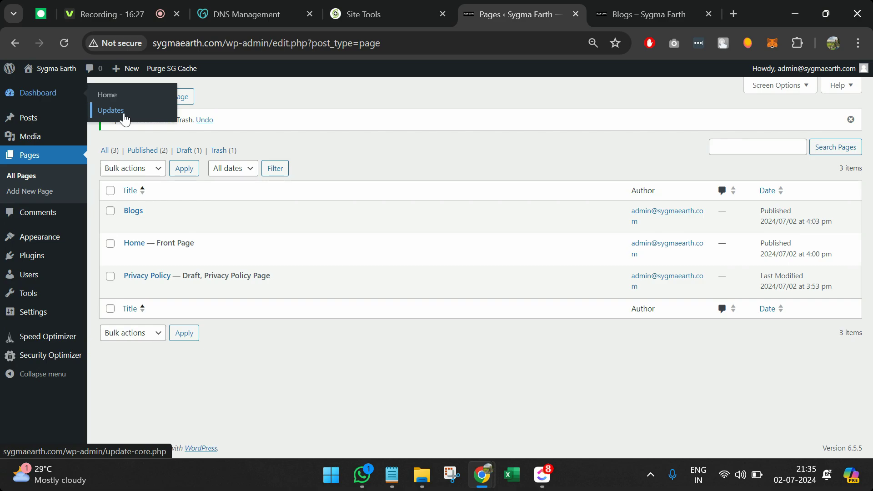
pyautogui.moveTo(65, 119)
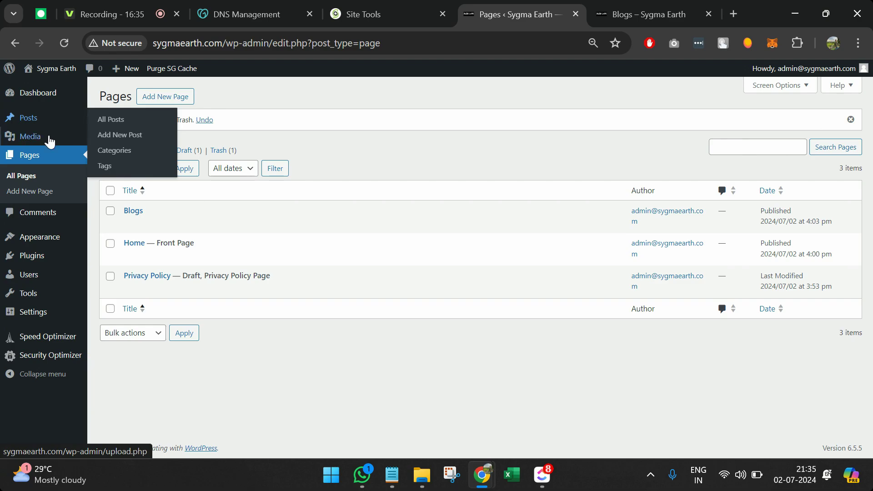
pyautogui.moveTo(49, 145)
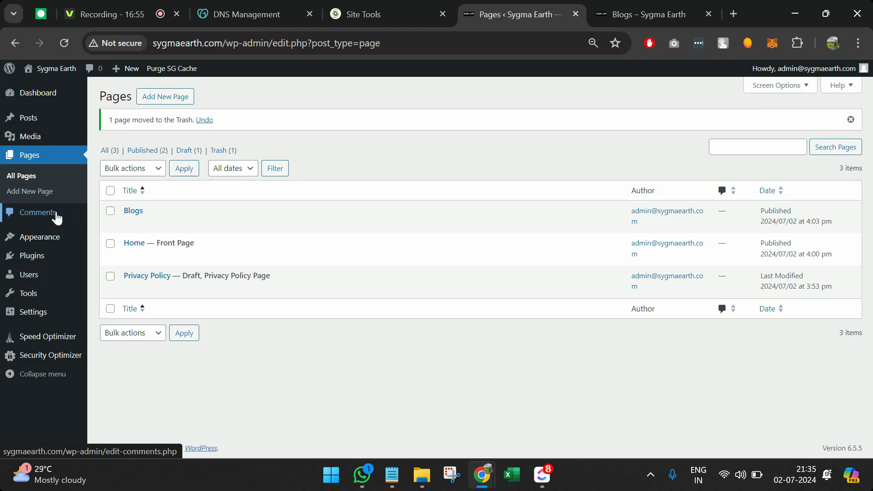
# Review the Appearance, Plugins, Users, Tools and Settings admin menus
pyautogui.moveTo(61, 242)
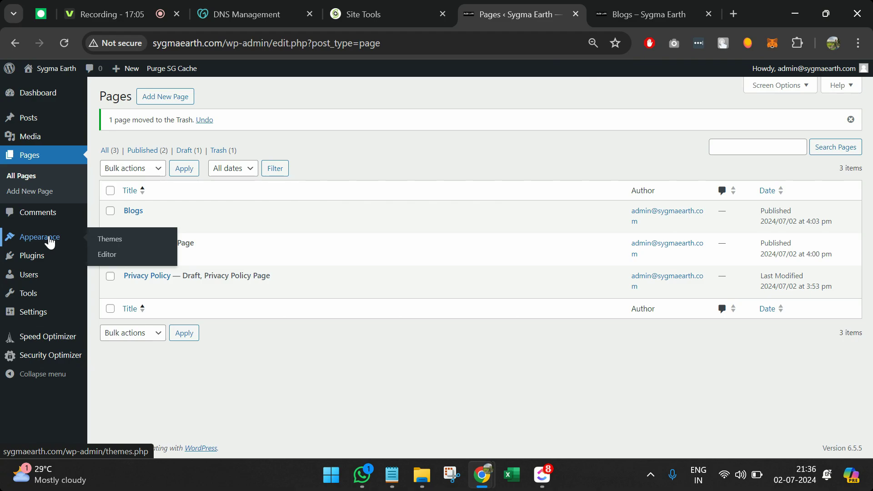
pyautogui.moveTo(53, 257)
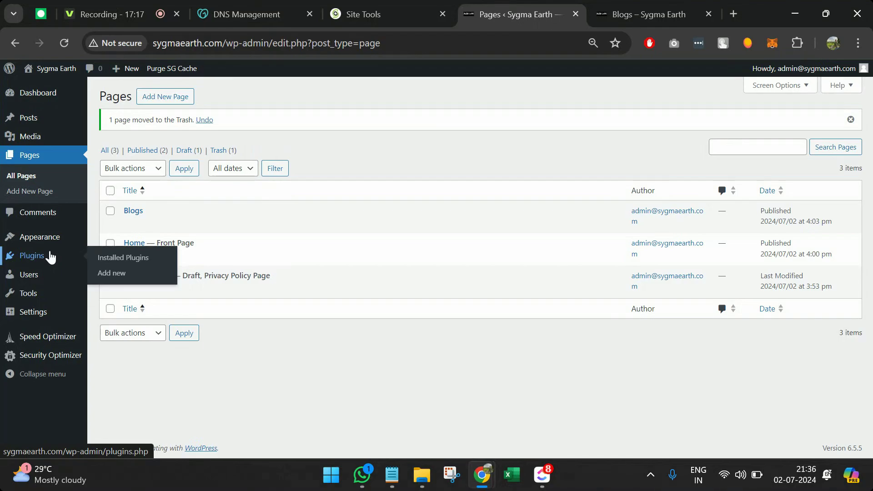
pyautogui.moveTo(55, 278)
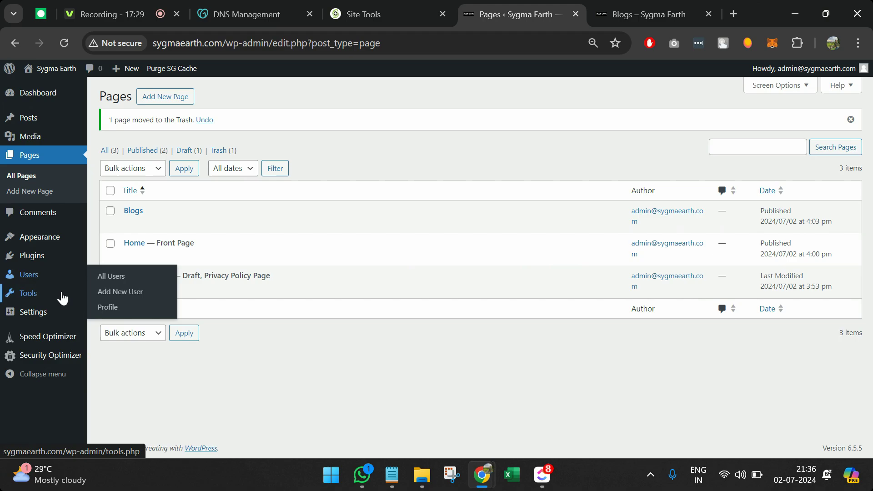
pyautogui.moveTo(62, 297)
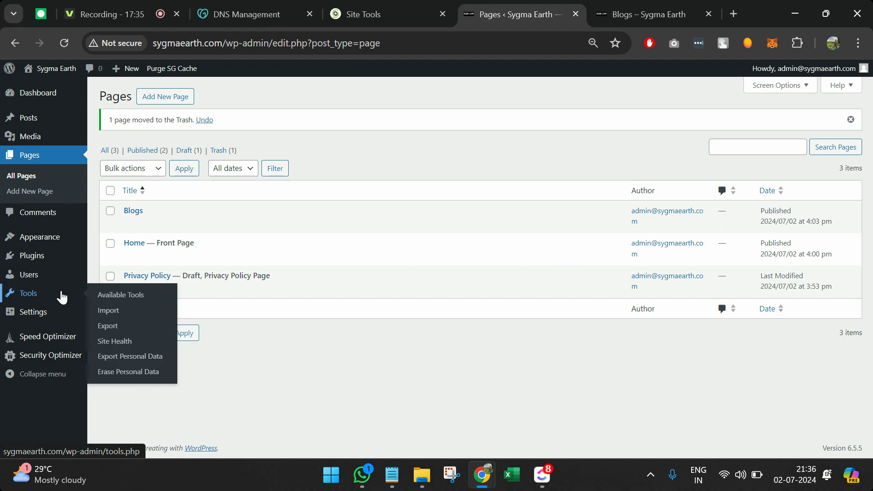
pyautogui.moveTo(63, 318)
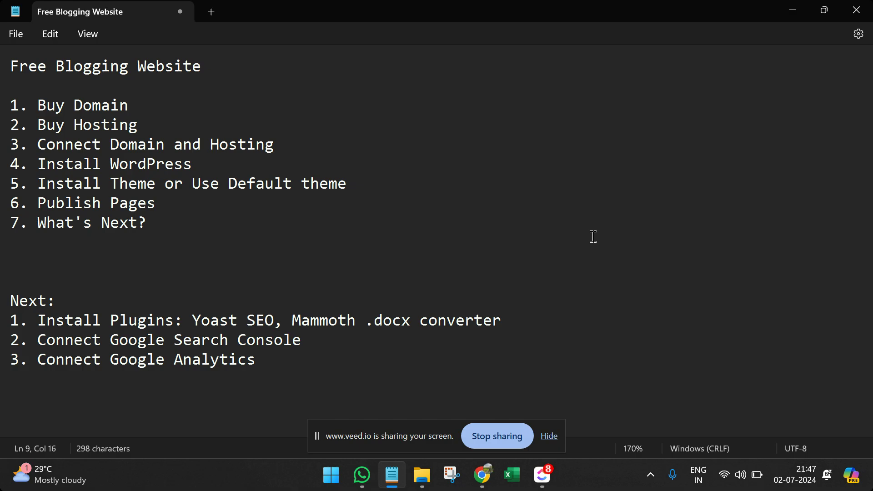
# Select "Yoast SEO, Mammoth .docx converter" on the Install Plugins line
pyautogui.moveTo(191, 321); pyautogui.dragTo(511, 323)
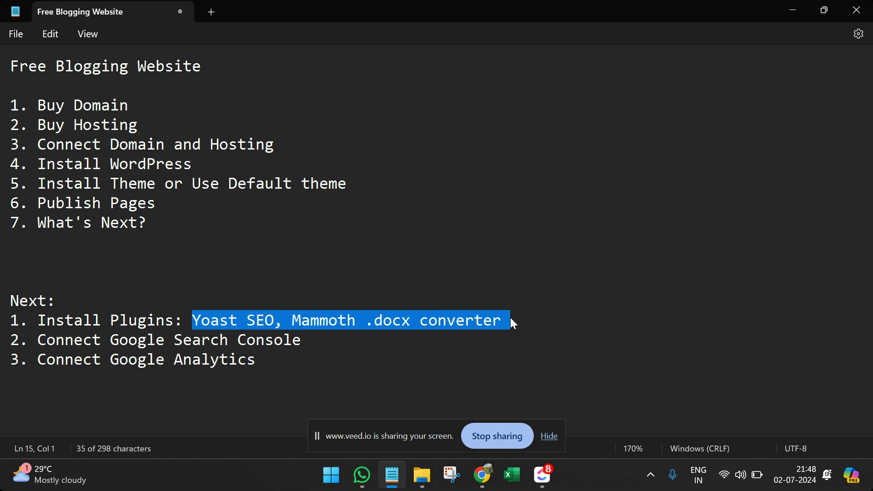
# Switch from the Notepad plan notes to the WordPress admin Dashboard in Chrome
pyautogui.hotkey('alt', 'Tab')
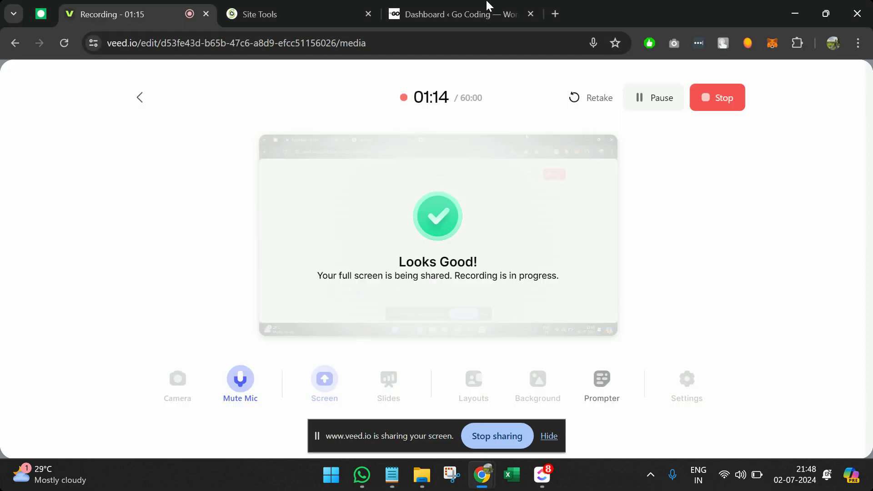
pyautogui.click(473, 14)
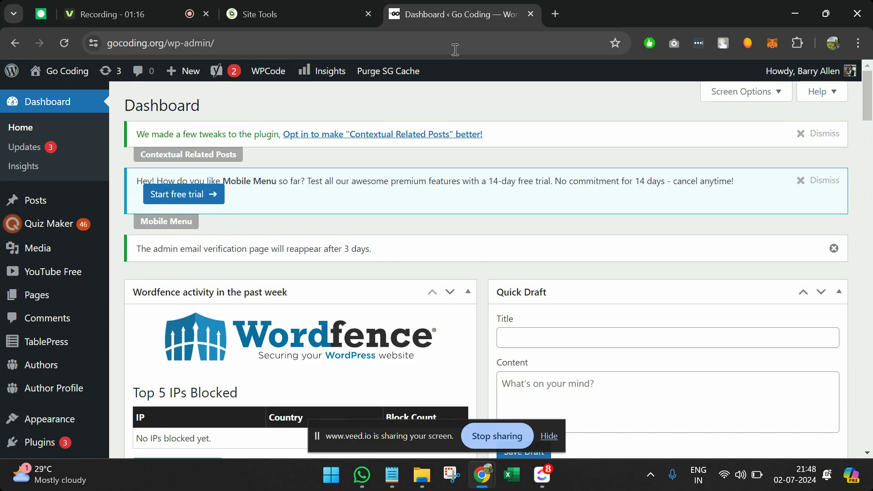
# Open the live Go Coding site in a new tab and switch to it
pyautogui.click(549, 437)
pyautogui.moveTo(74, 71)
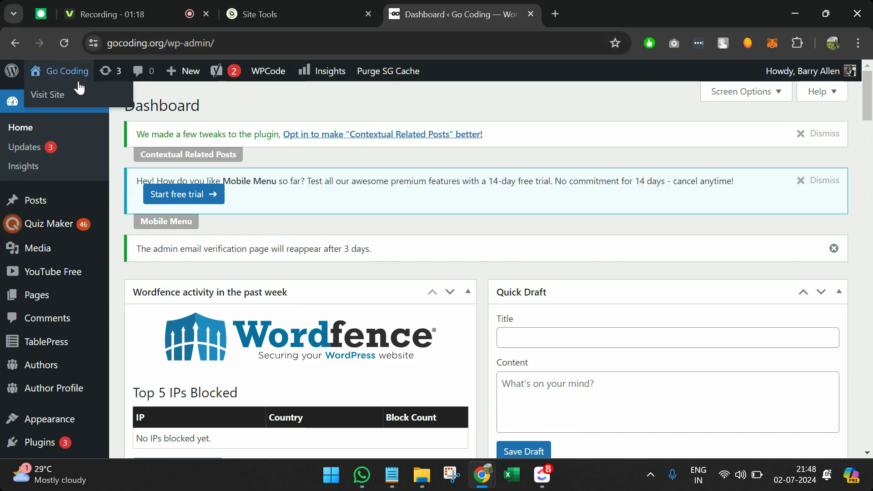
pyautogui.middleClick(75, 89)
pyautogui.click(570, 4)
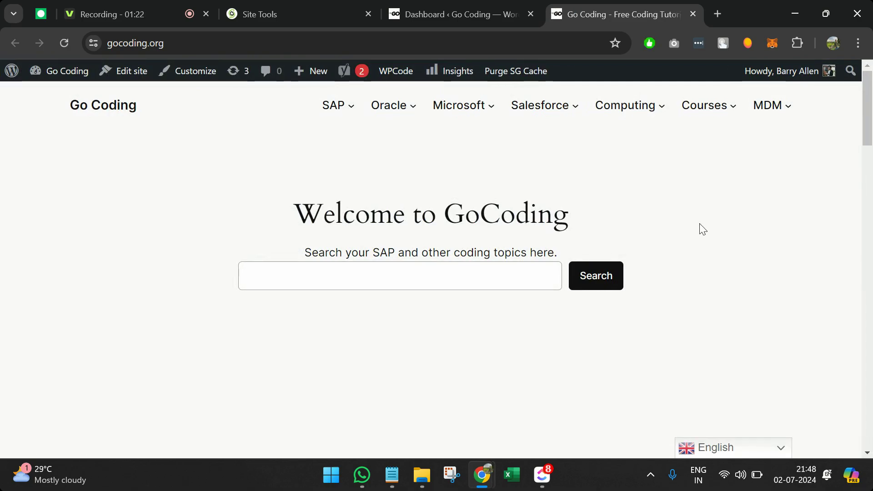
# Scroll the homepage and open the 'Enhancing SAP UI5 Applications with OpenAI GPT-4-turbo' post
pyautogui.scroll(-10, 703, 229)
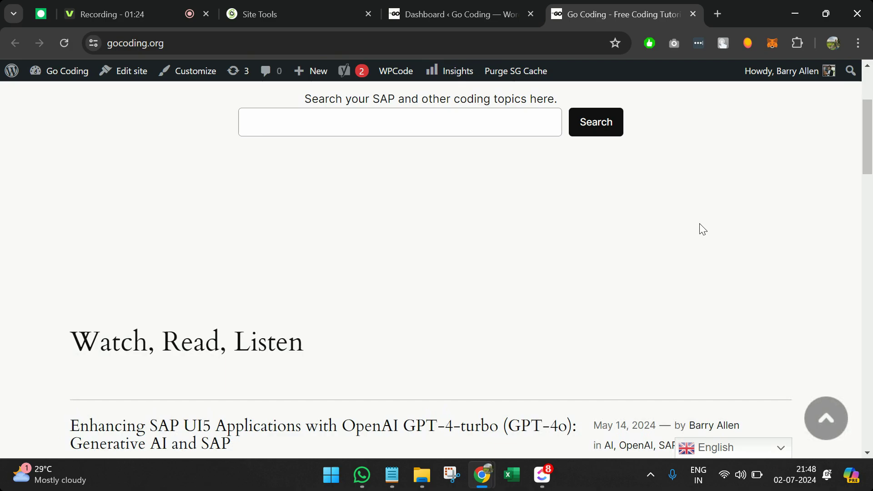
pyautogui.scroll(-5, 703, 229)
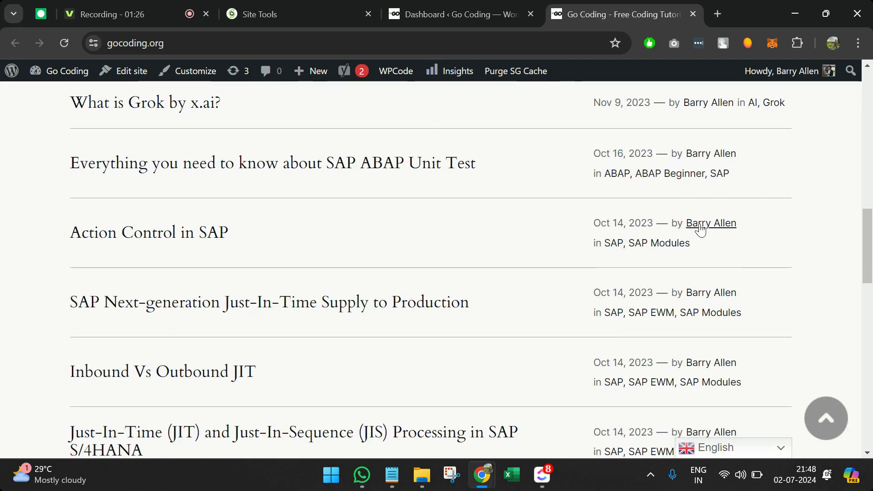
pyautogui.scroll(-5, 703, 229)
pyautogui.scroll(8, 703, 229)
pyautogui.scroll(12, 703, 229)
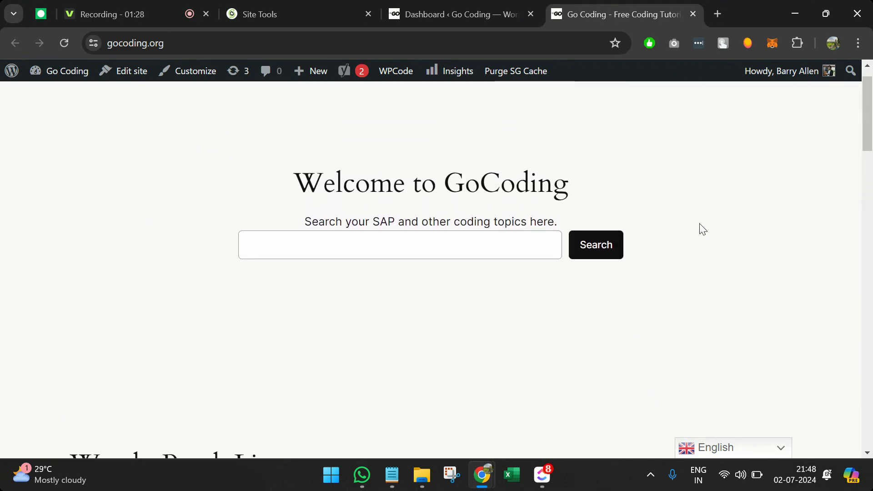
pyautogui.scroll(-8, 489, 376)
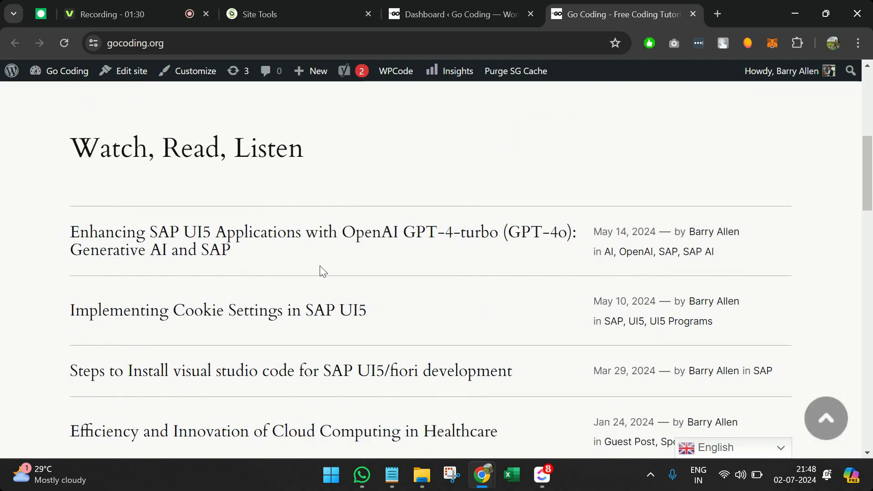
pyautogui.click(163, 255)
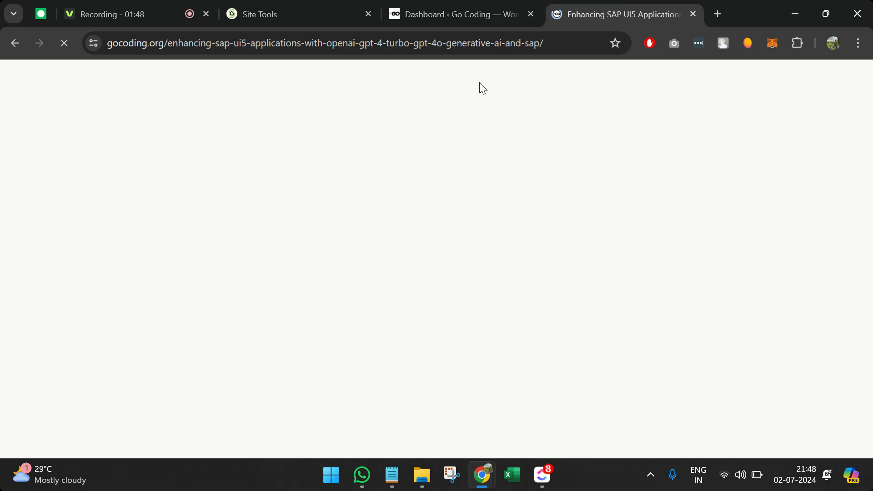
# Open Posts > Categories (91 categories) in the admin tab, then return to the SAP UI5 post tab
pyautogui.click(454, 6)
pyautogui.scroll(-1, 197, 175)
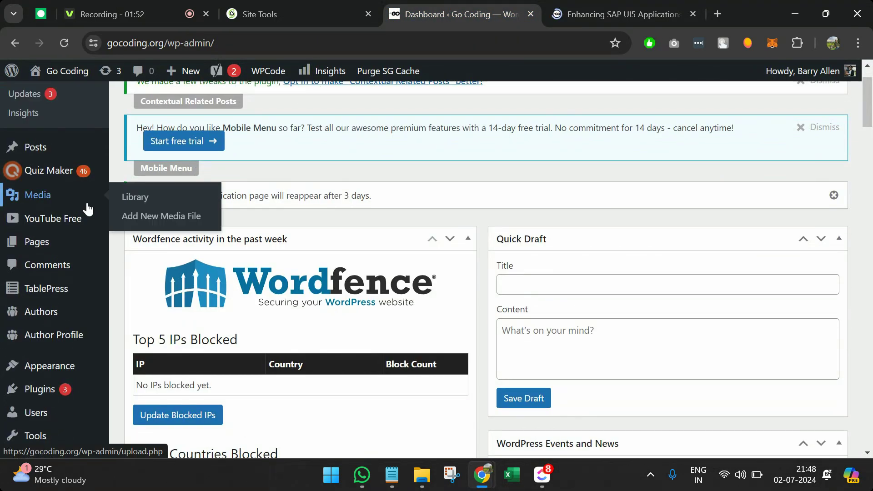
pyautogui.scroll(-1, 72, 171)
pyautogui.scroll(1, 72, 172)
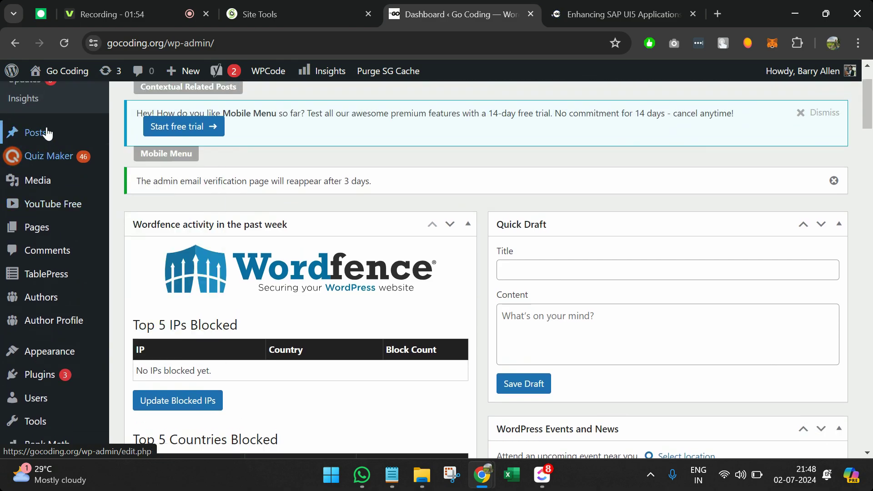
pyautogui.moveTo(43, 132)
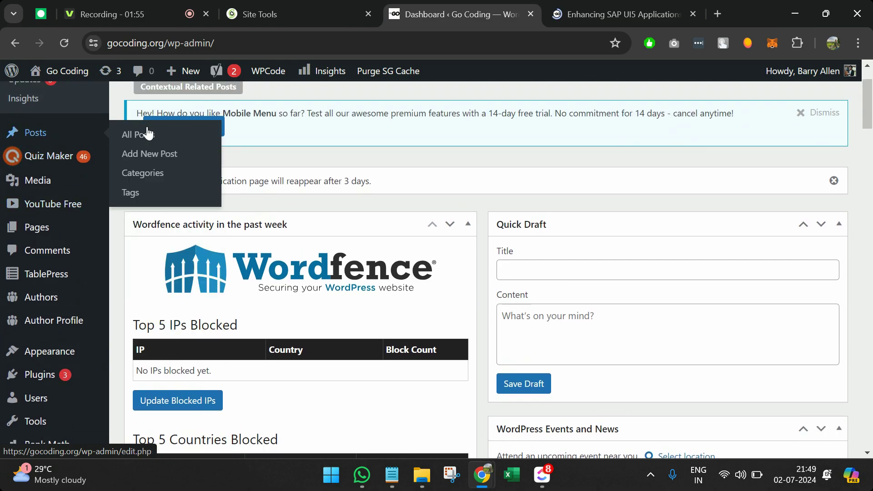
pyautogui.click(150, 179)
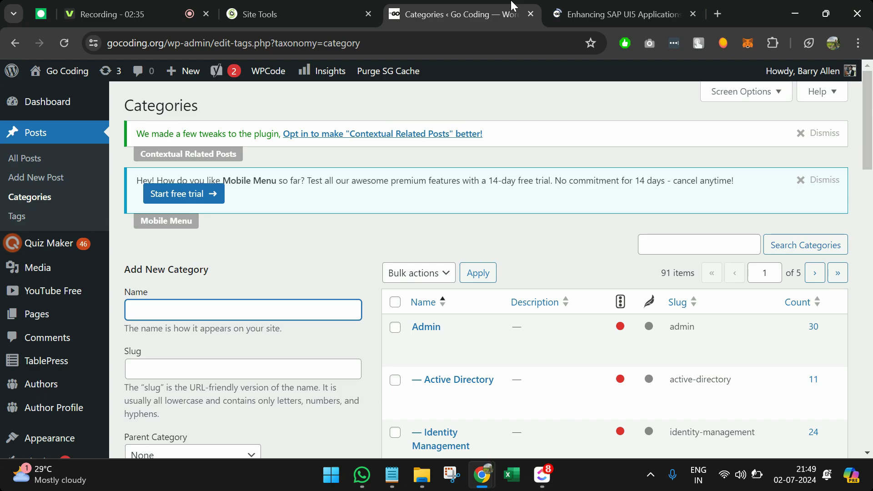
pyautogui.click(637, 4)
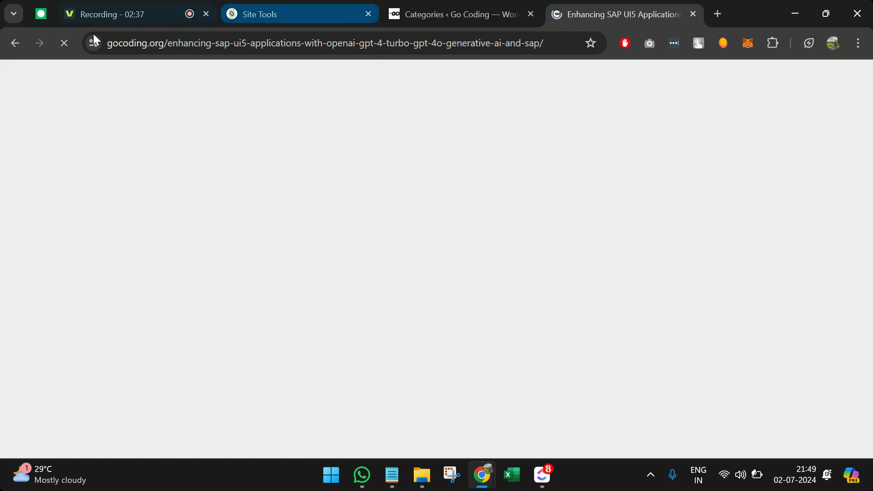
# Open the 'Implementing Cookie Settings in SAP UI5' post and view its six-item table of contents
pyautogui.click(7, 48)
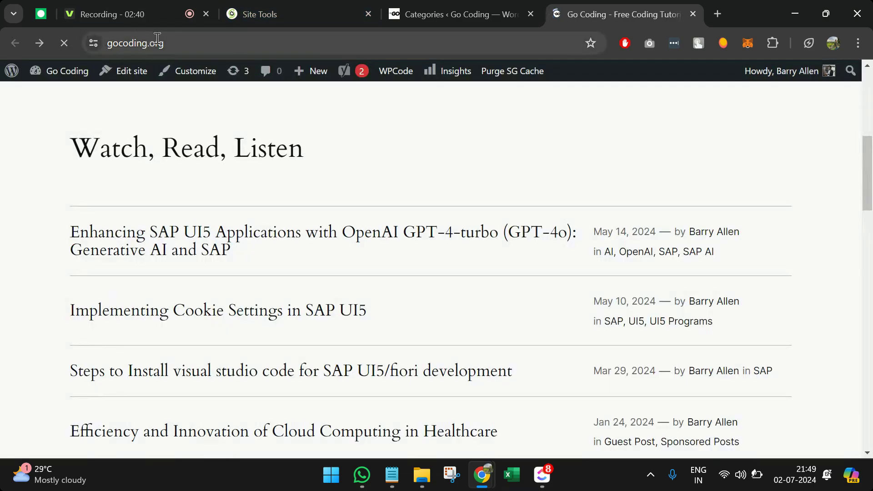
pyautogui.click(260, 310)
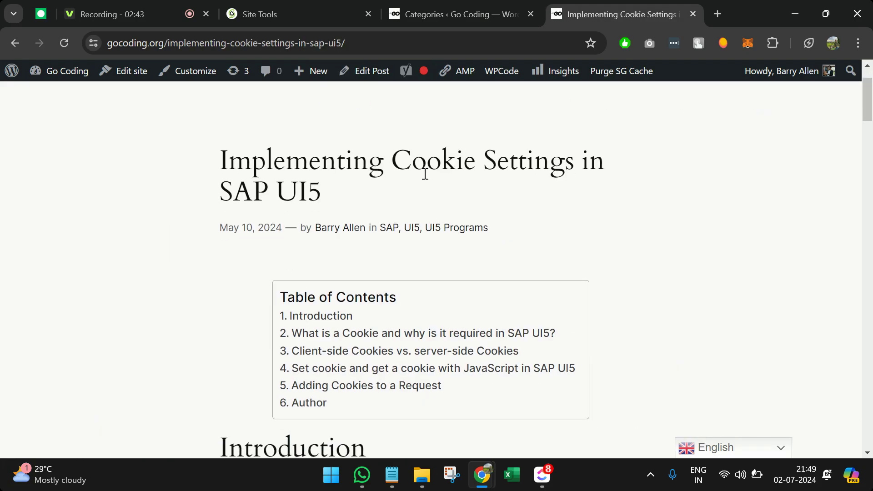
pyautogui.scroll(-2, 427, 179)
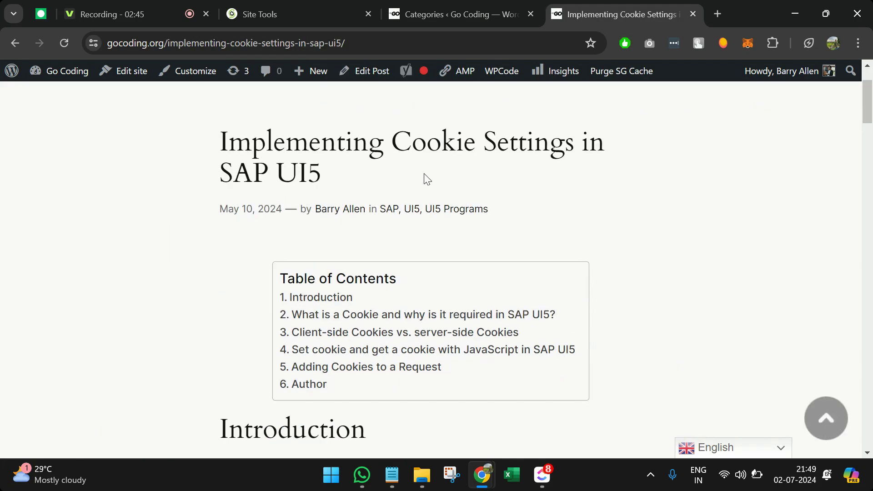
pyautogui.scroll(-2, 426, 178)
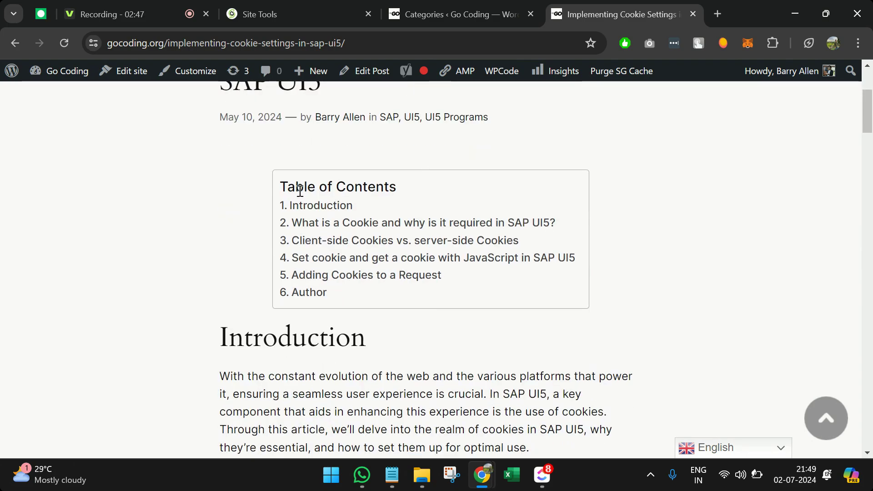
pyautogui.moveTo(250, 178); pyautogui.dragTo(409, 299)
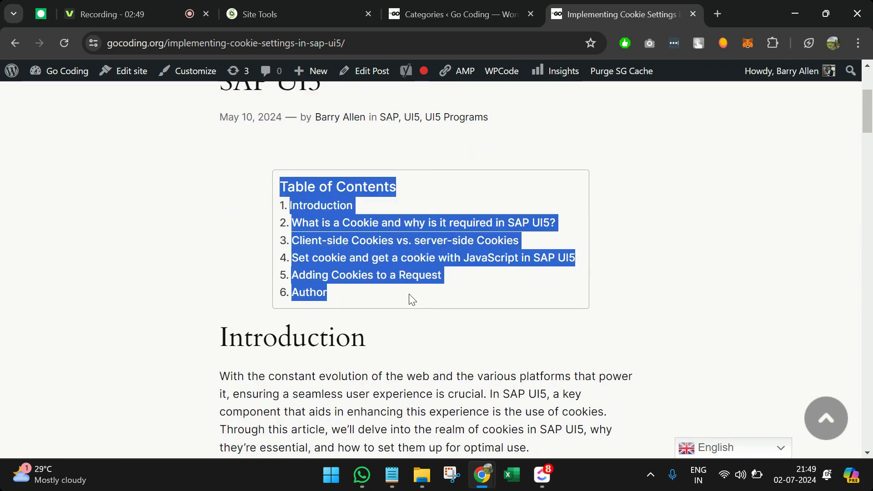
pyautogui.click(611, 303)
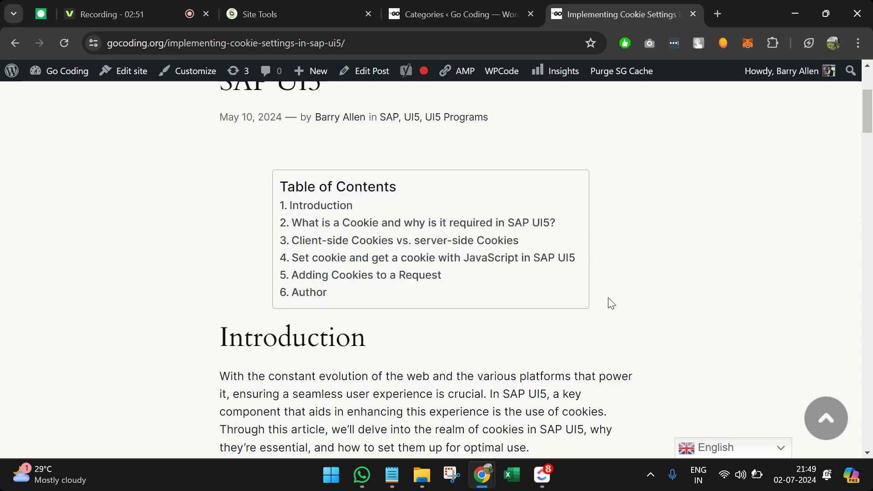
# Return to the admin Categories page and open the Installed Plugins list
pyautogui.click(493, 14)
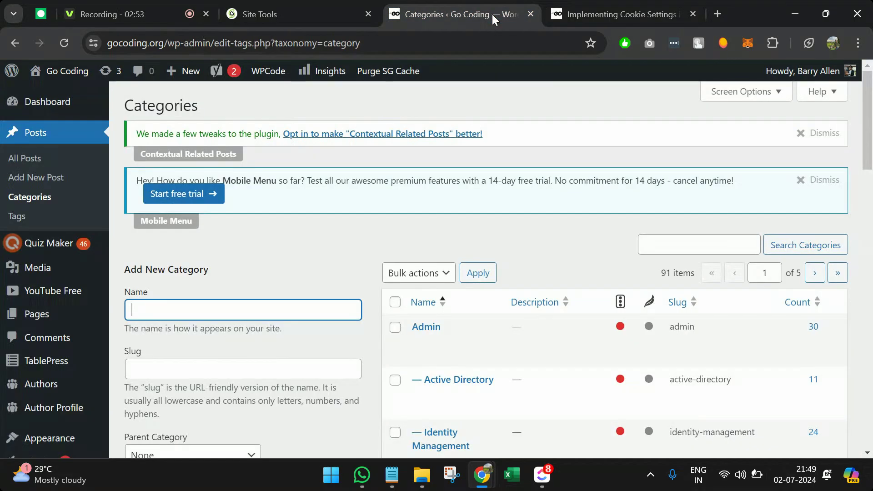
pyautogui.scroll(-2, 50, 335)
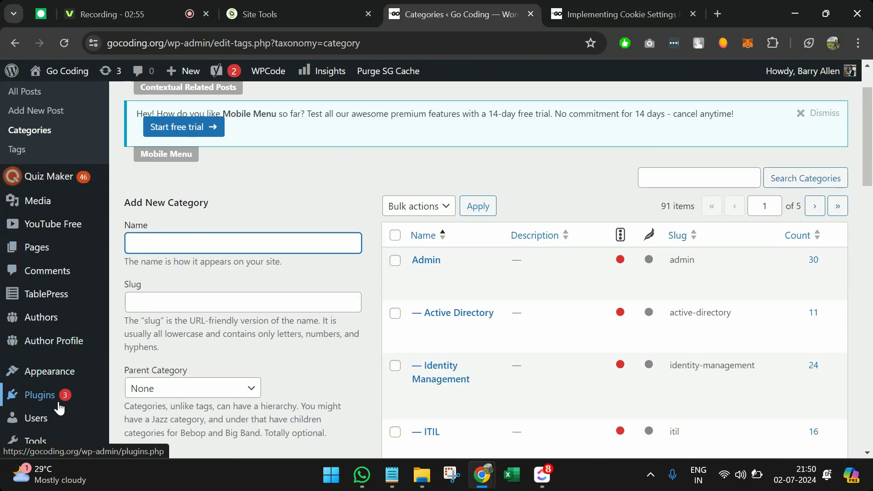
pyautogui.moveTo(59, 401)
pyautogui.click(147, 402)
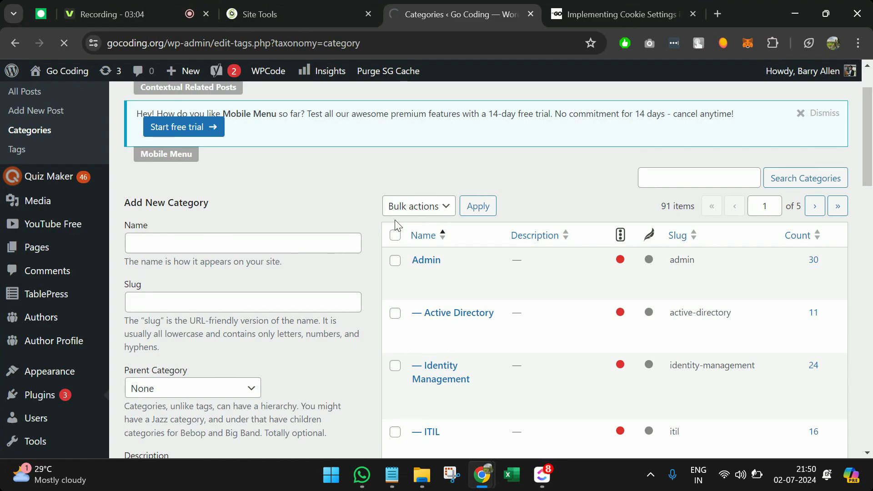
# Open the Easy Table of Contents settings, where support is enabled only for Posts
pyautogui.scroll(-8, 395, 223)
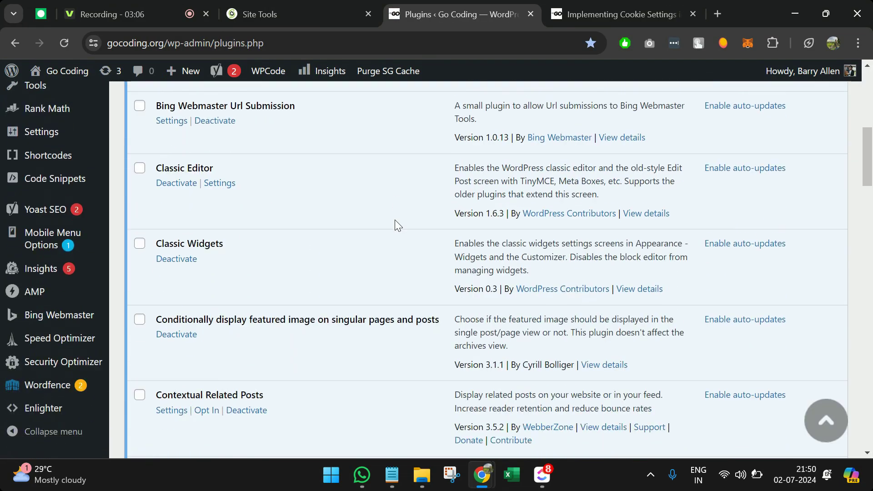
pyautogui.scroll(-7, 324, 314)
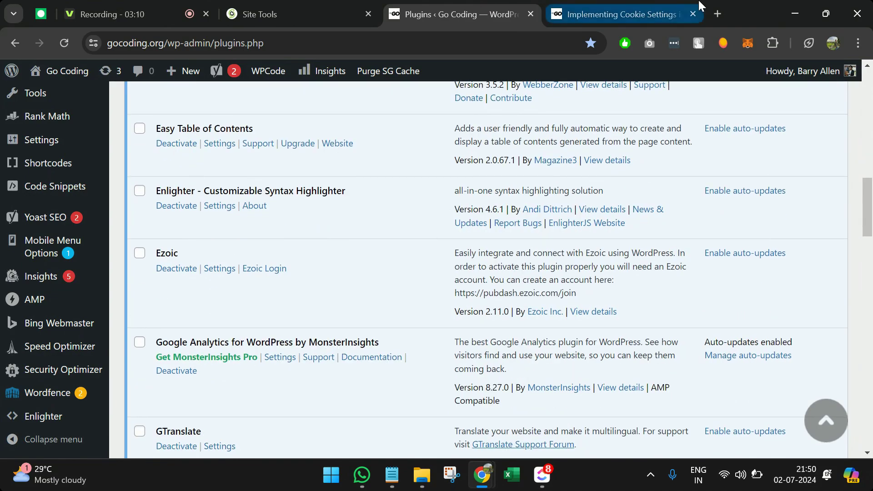
pyautogui.moveTo(636, 6)
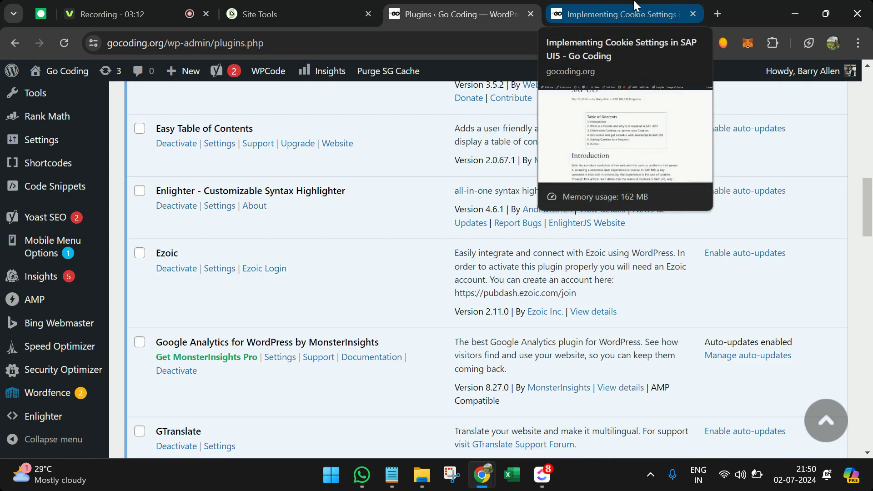
pyautogui.click(233, 144)
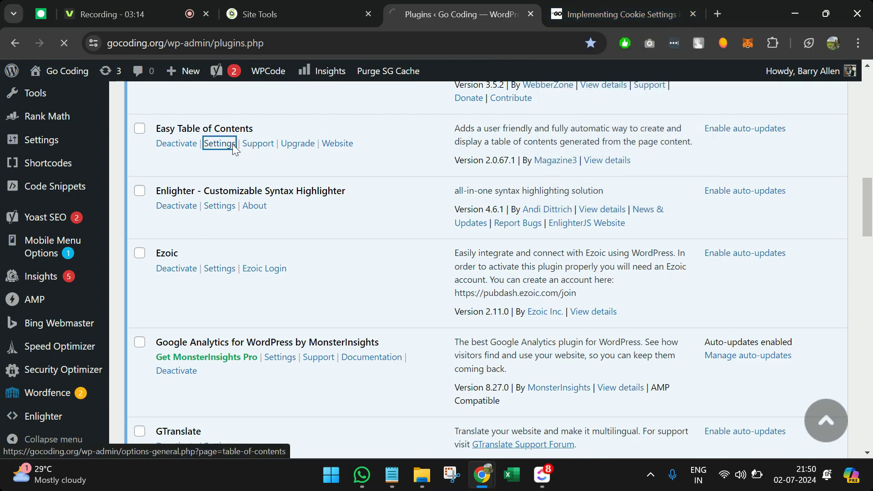
pyautogui.scroll(-2, 332, 262)
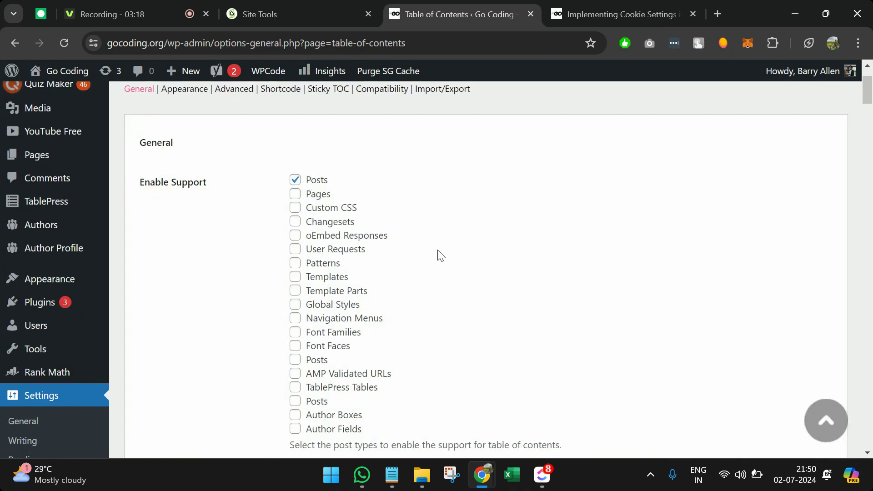
pyautogui.click(585, 2)
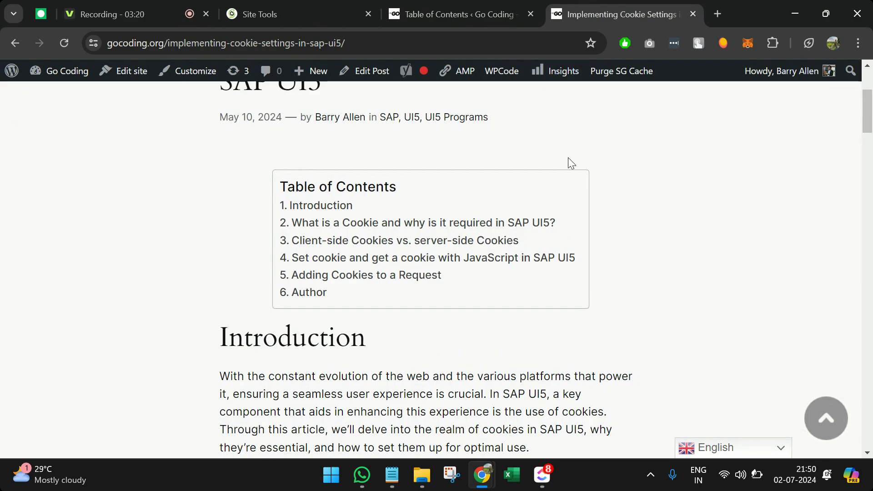
pyautogui.scroll(-10, 577, 226)
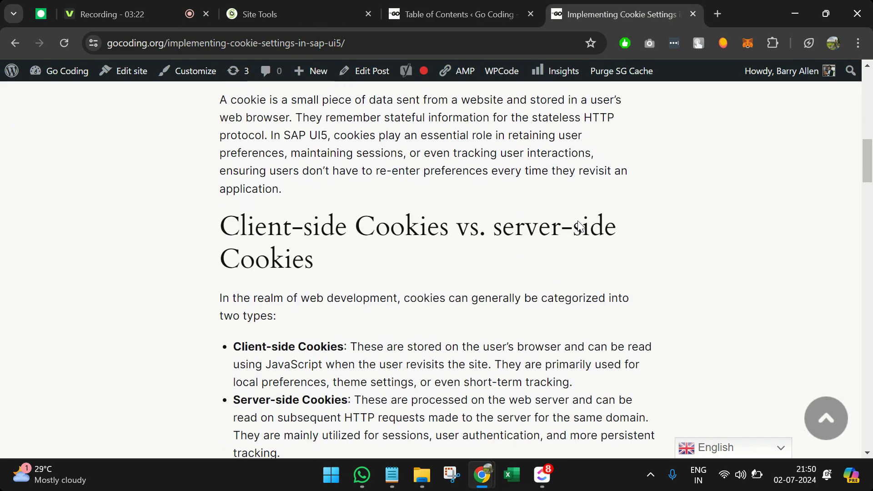
pyautogui.scroll(-15, 578, 223)
pyautogui.scroll(2, 579, 223)
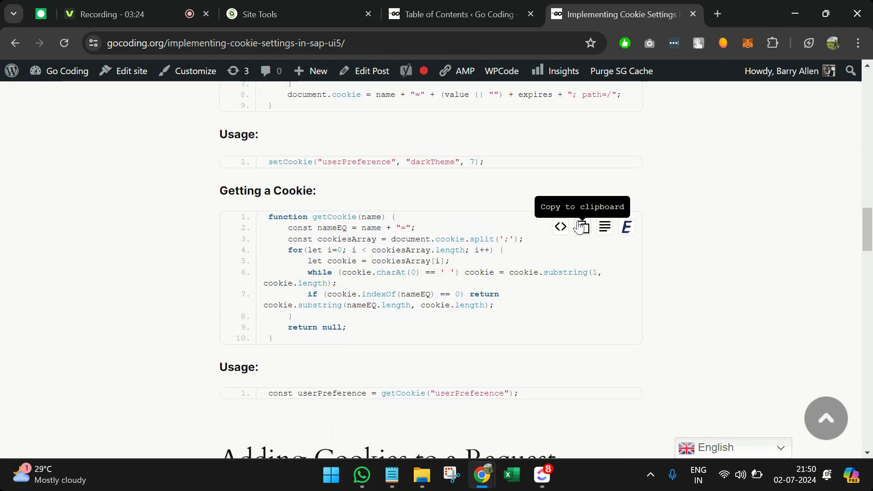
pyautogui.scroll(2, 580, 226)
pyautogui.scroll(1, 578, 220)
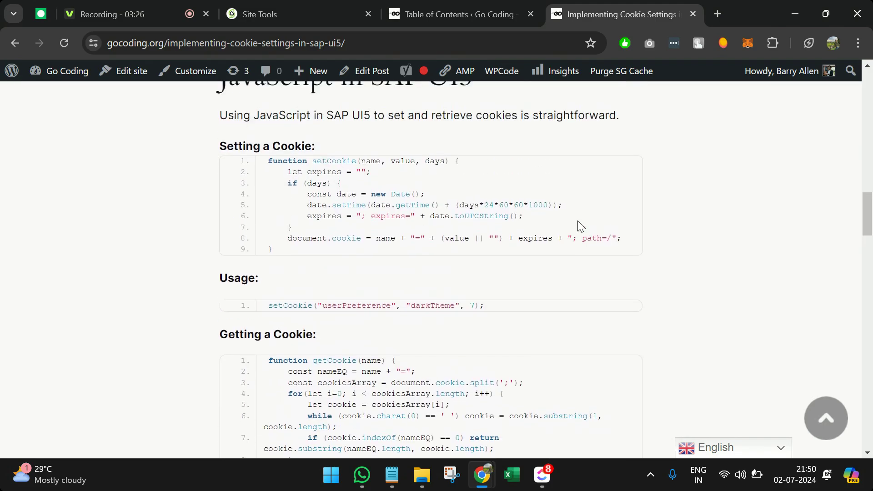
pyautogui.moveTo(267, 164); pyautogui.dragTo(312, 248)
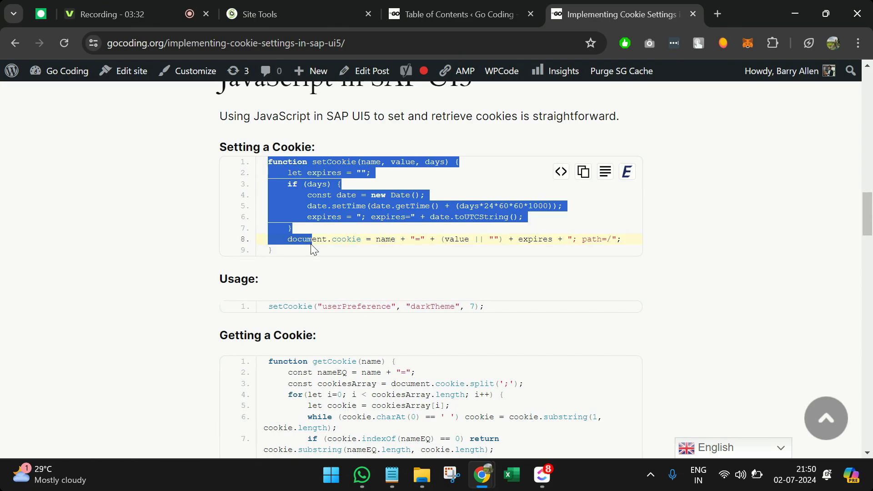
pyautogui.click(434, 9)
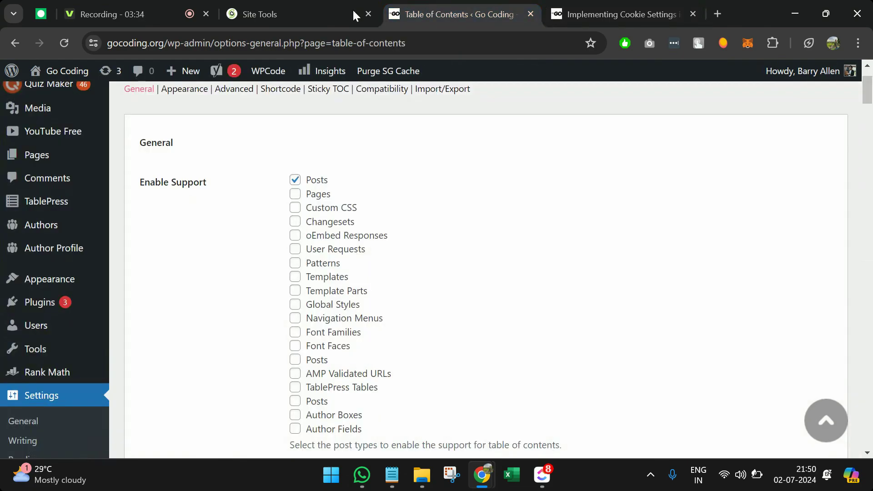
pyautogui.click(353, 9)
pyautogui.click(483, 7)
pyautogui.scroll(1, 304, 173)
pyautogui.click(589, 1)
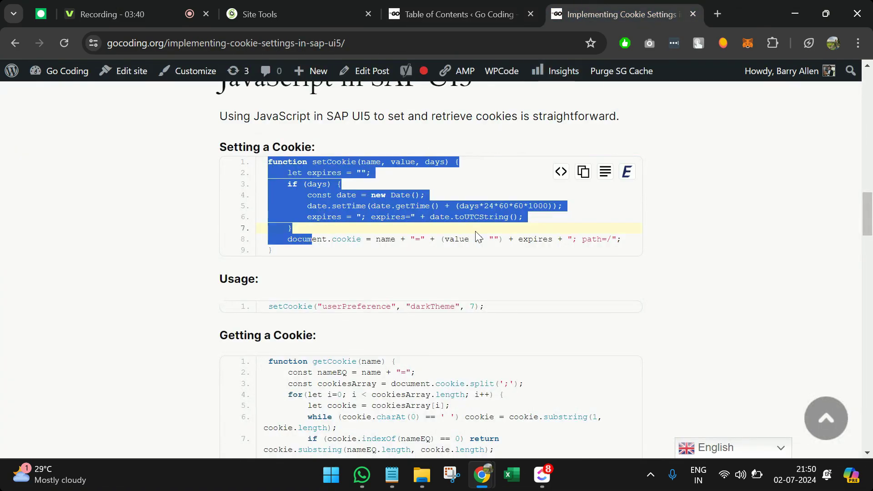
pyautogui.scroll(-15, 476, 231)
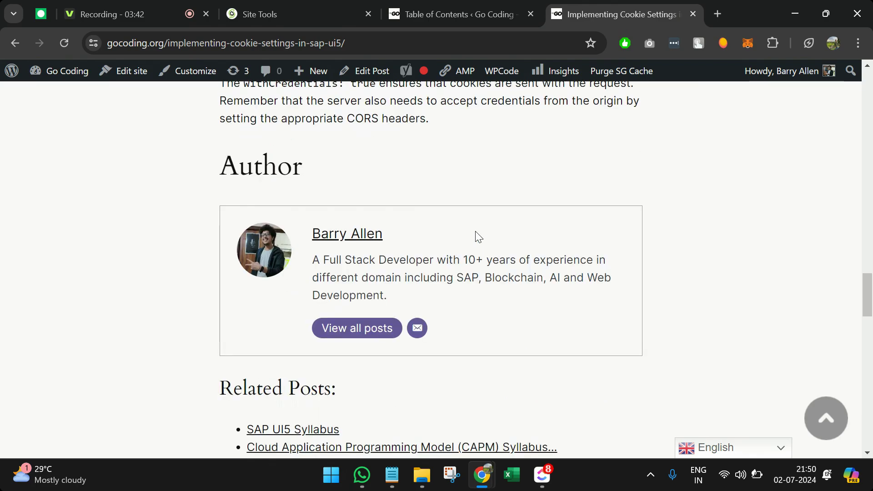
pyautogui.scroll(-4, 476, 236)
pyautogui.scroll(2, 474, 236)
pyautogui.scroll(1, 214, 184)
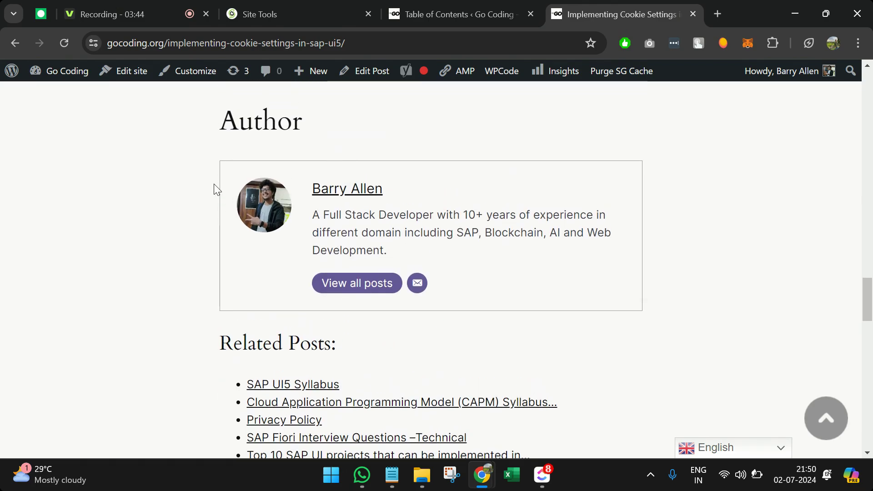
pyautogui.scroll(-5, 332, 359)
pyautogui.scroll(3, 332, 357)
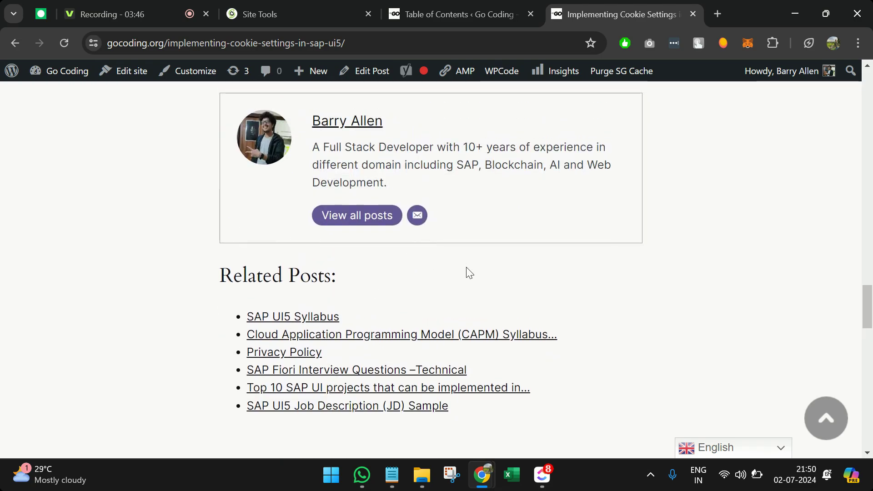
pyautogui.scroll(1, 516, 278)
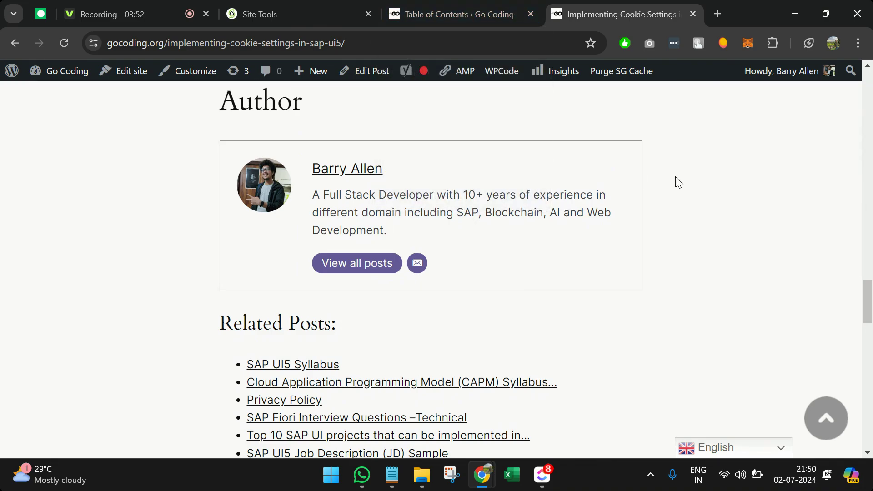
pyautogui.scroll(5, 681, 182)
pyautogui.scroll(8, 681, 182)
pyautogui.scroll(-20, 681, 182)
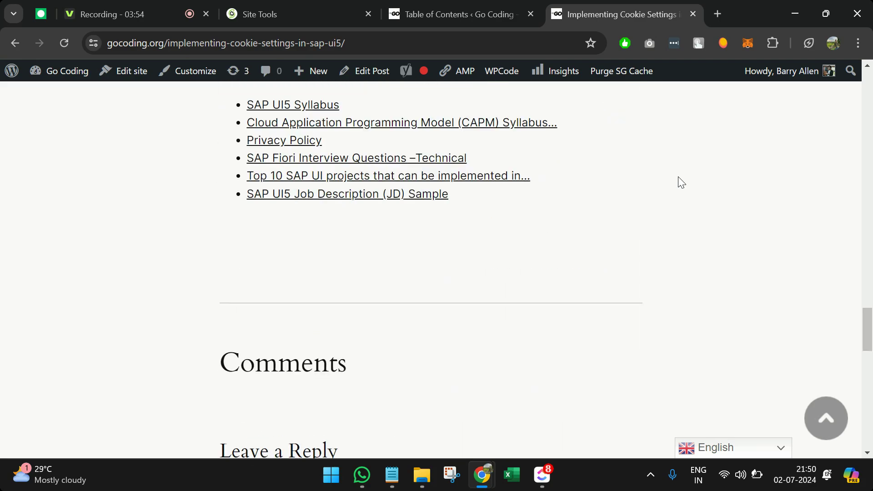
pyautogui.scroll(4, 681, 182)
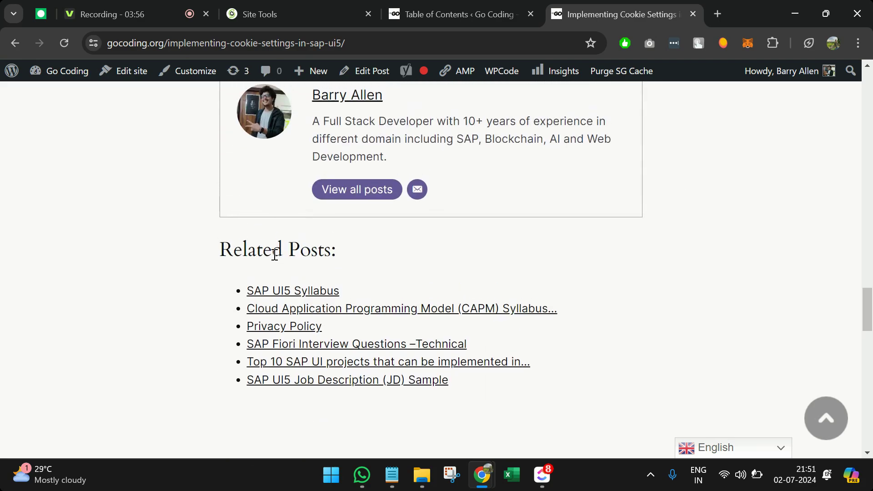
pyautogui.click(448, 9)
# Return to the installed plugins list and confirm Classic Editor 1.6.3 and Classic Widgets 0.3 are active
pyautogui.click(21, 47)
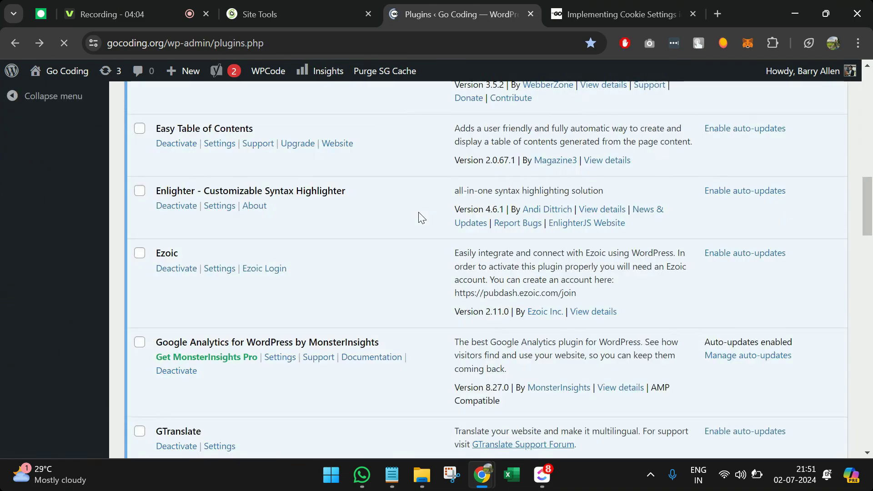
pyautogui.scroll(4, 419, 212)
pyautogui.scroll(10, 418, 212)
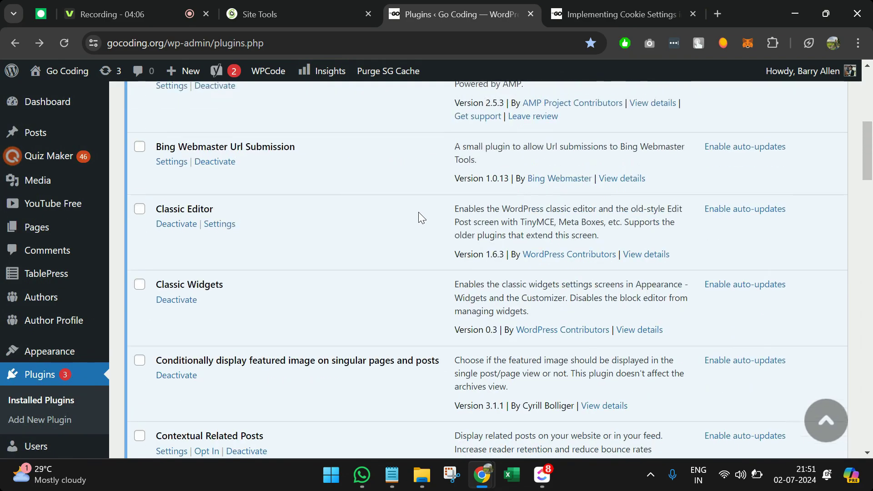
pyautogui.scroll(-3, 299, 322)
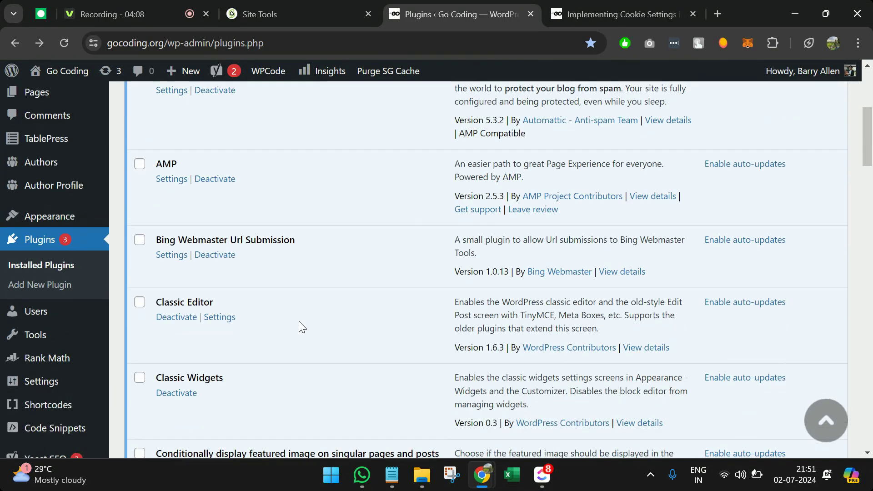
pyautogui.scroll(-3, 230, 245)
pyautogui.tripleClick(170, 177)
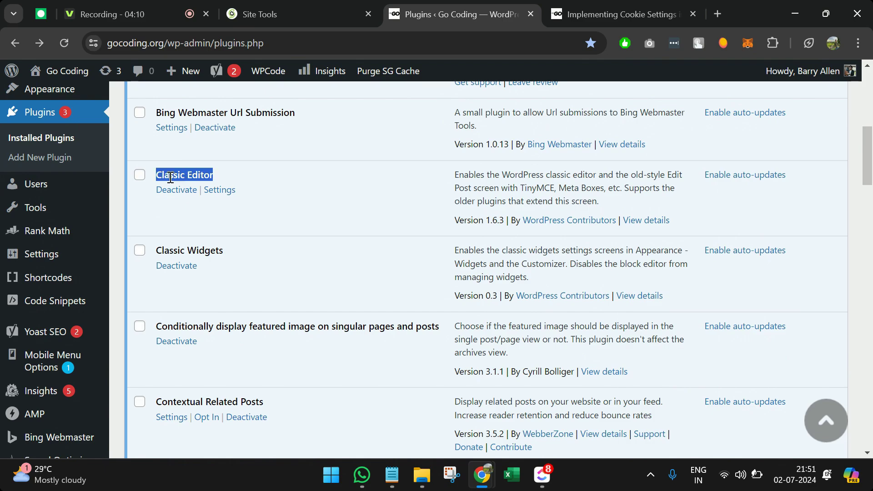
pyautogui.tripleClick(200, 251)
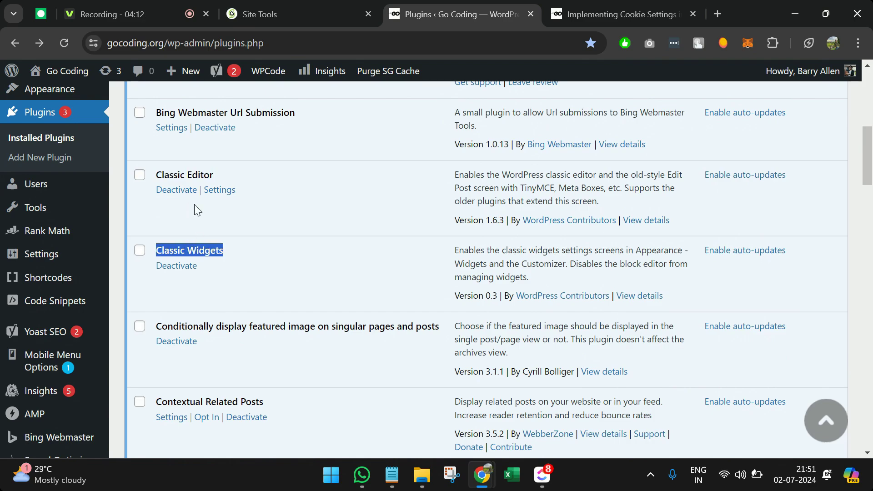
pyautogui.tripleClick(193, 175)
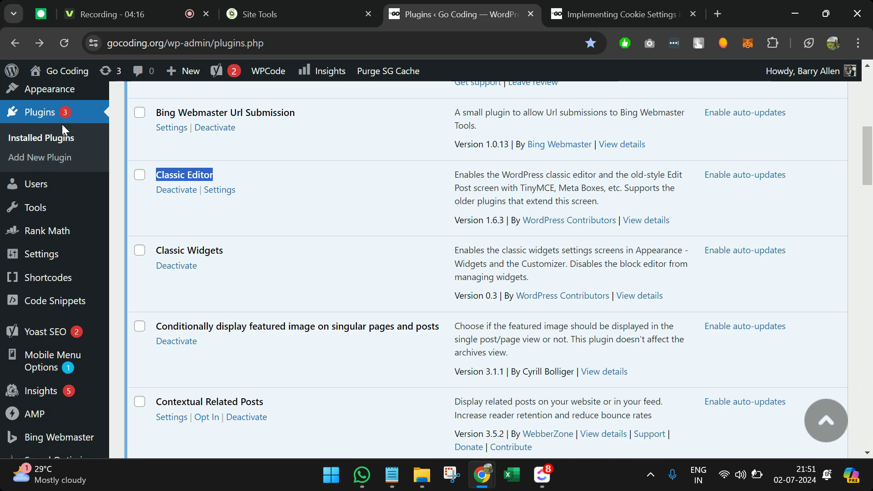
pyautogui.scroll(5, 71, 214)
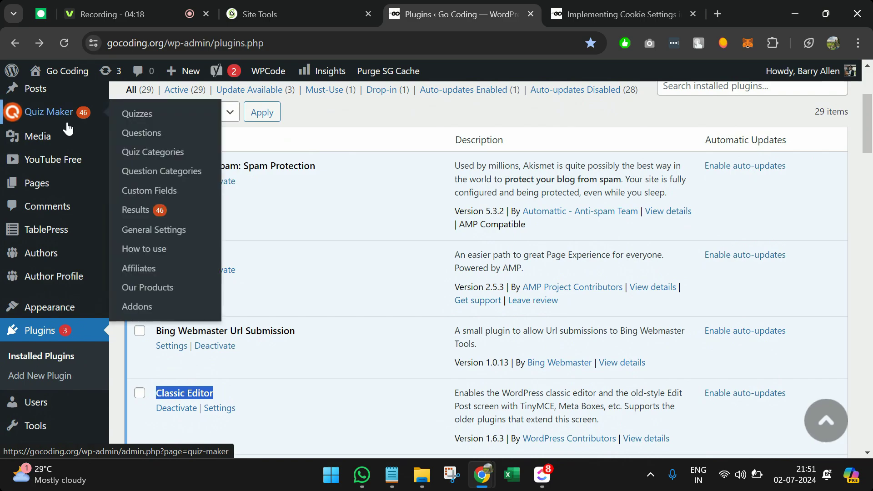
pyautogui.scroll(2, 69, 133)
pyautogui.moveTo(68, 132)
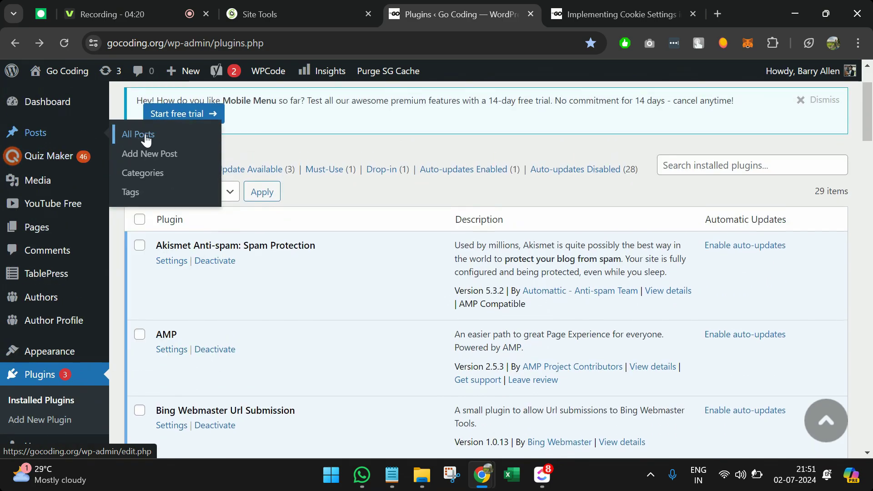
# Open an empty Add New Post Classic Editor in its own tab beside the Plugins tab
pyautogui.middleClick(154, 152)
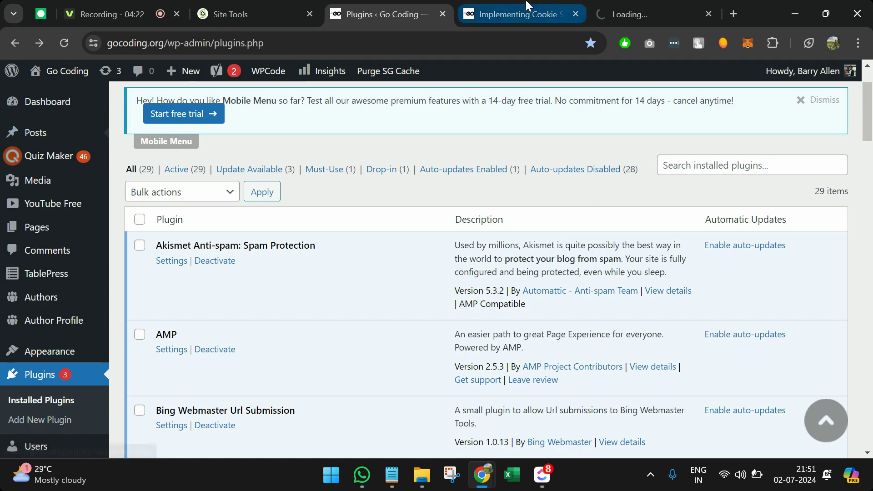
pyautogui.moveTo(683, 5); pyautogui.dragTo(542, 6)
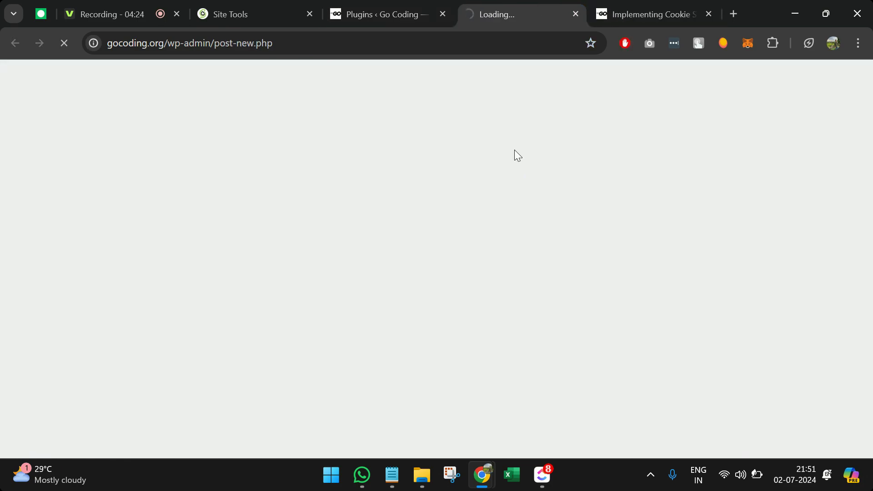
pyautogui.click(405, 6)
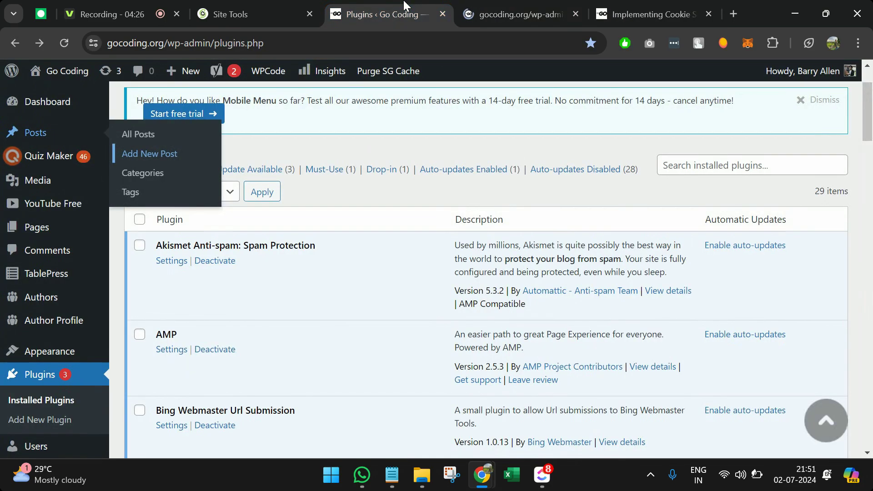
pyautogui.click(523, 1)
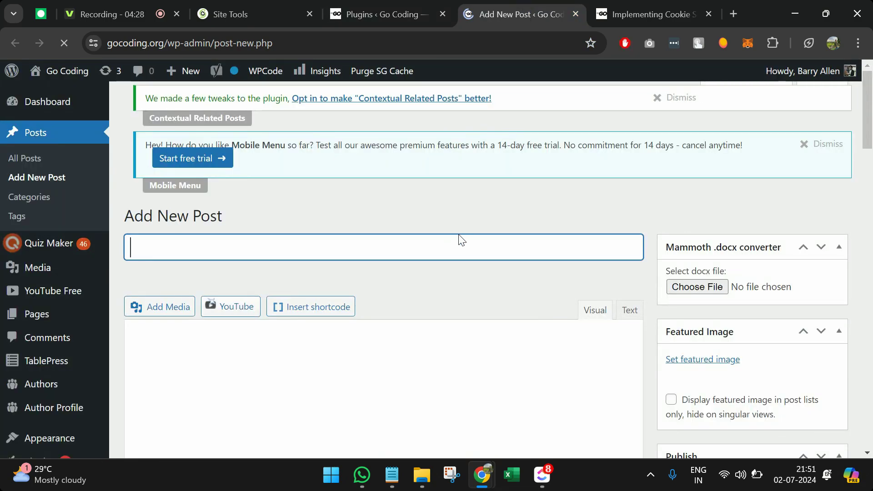
pyautogui.scroll(-3, 419, 319)
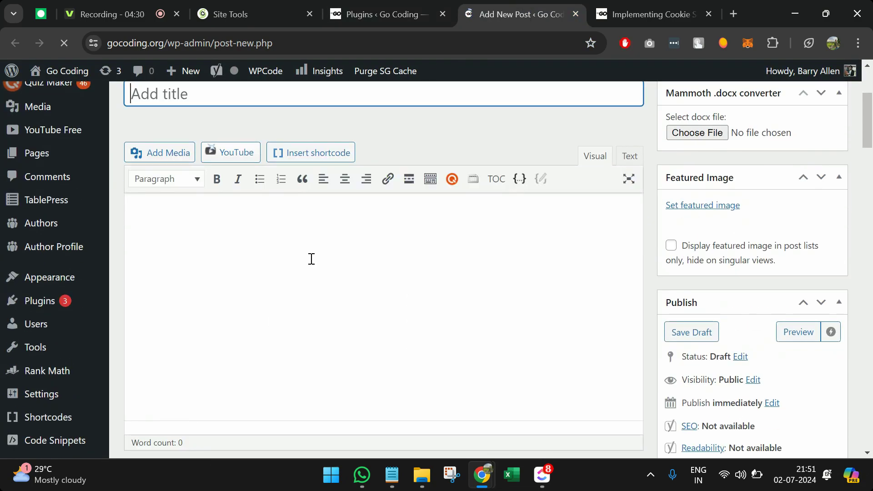
pyautogui.scroll(1, 311, 259)
pyautogui.scroll(-2, 390, 211)
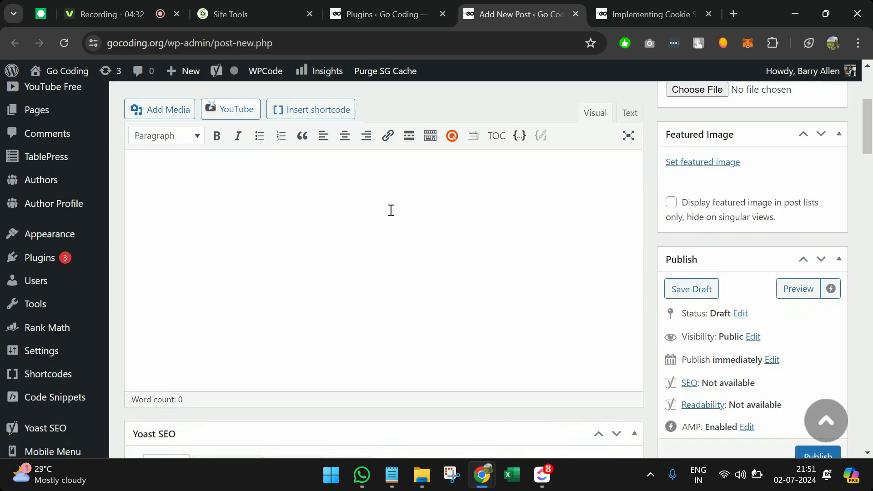
pyautogui.click(382, 205)
pyautogui.scroll(1, 362, 156)
# Find the active Enlighter – Customizable Syntax Highlighter 4.6.1 in the installed plugins list
pyautogui.click(426, 5)
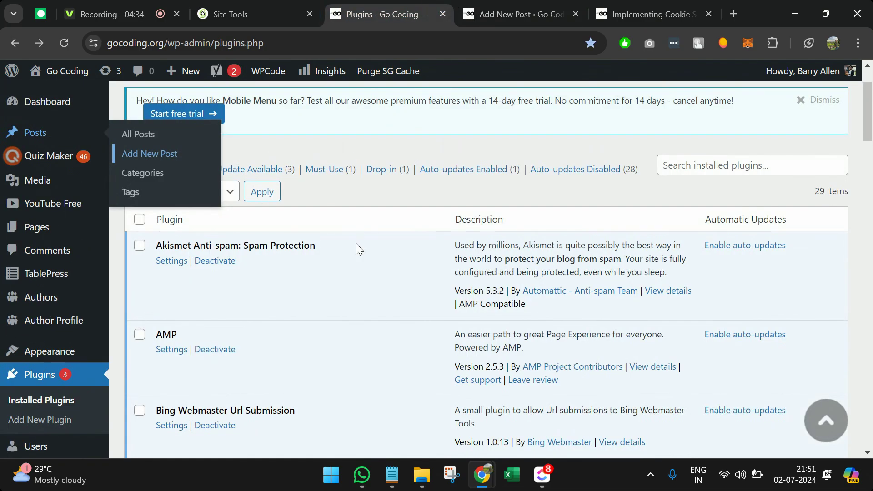
pyautogui.scroll(-8, 320, 317)
pyautogui.scroll(-6, 320, 317)
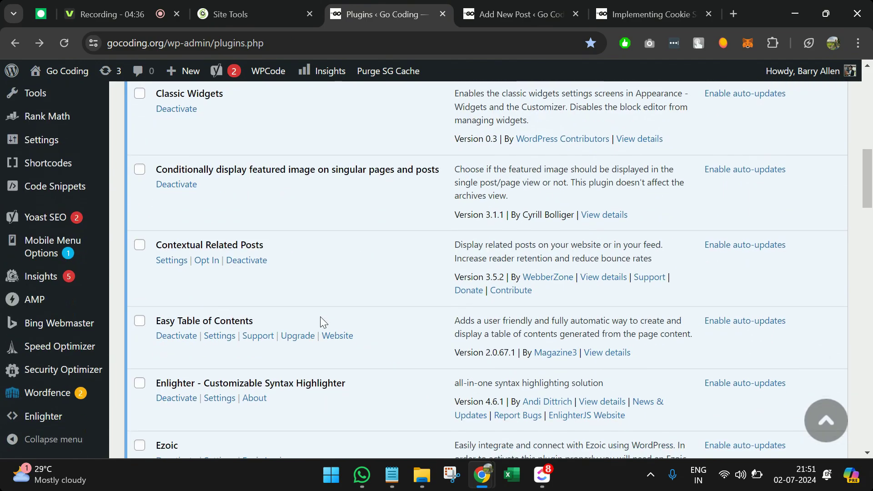
pyautogui.scroll(-9, 320, 317)
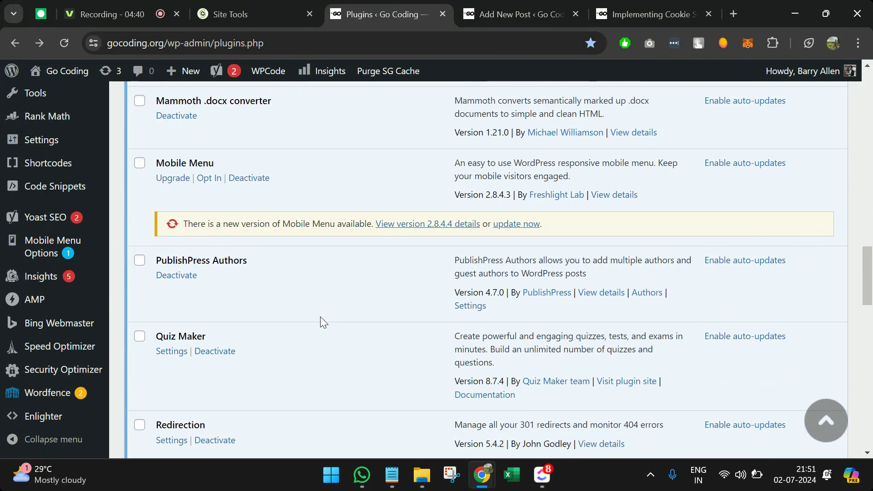
pyautogui.scroll(-7, 320, 317)
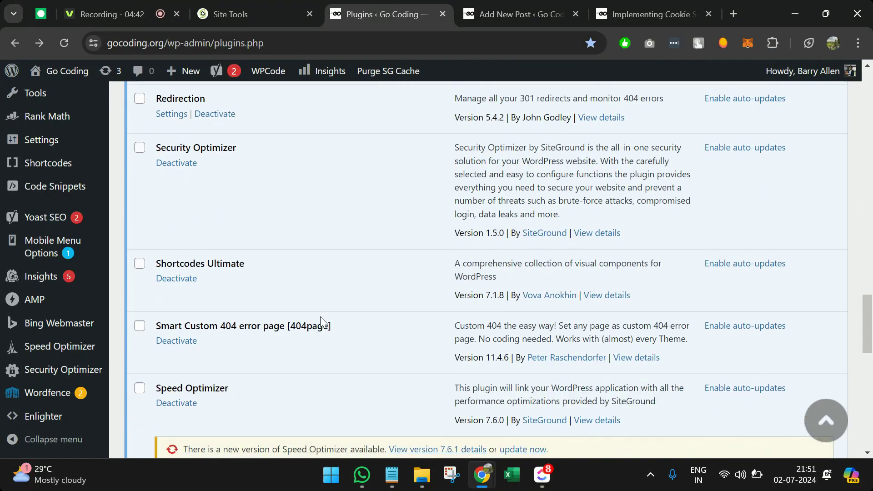
pyautogui.scroll(-8, 321, 317)
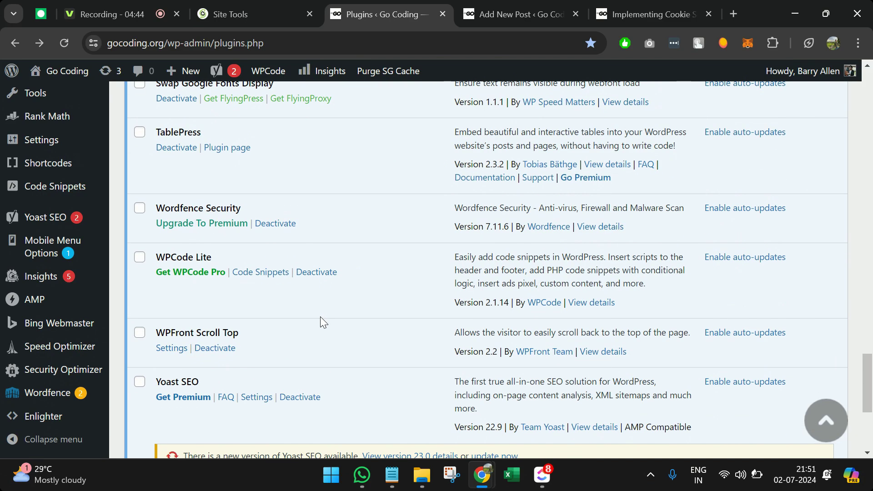
pyautogui.scroll(-5, 321, 317)
pyautogui.scroll(20, 321, 317)
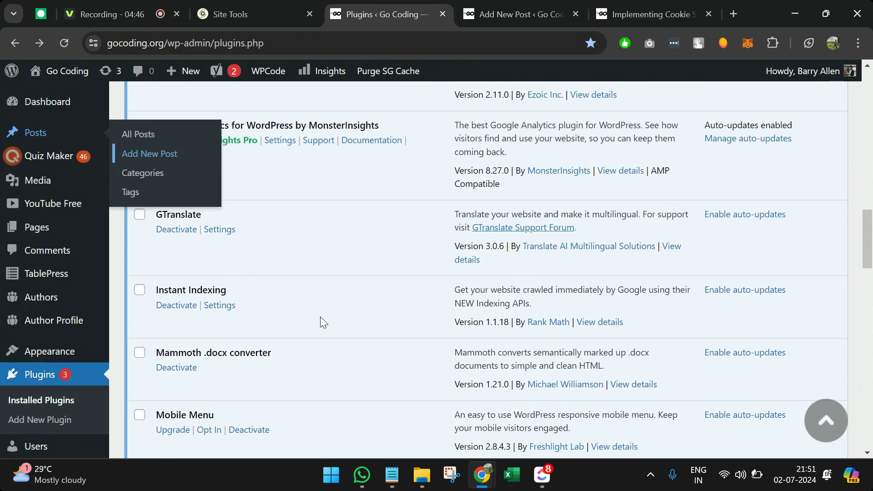
pyautogui.scroll(8, 320, 316)
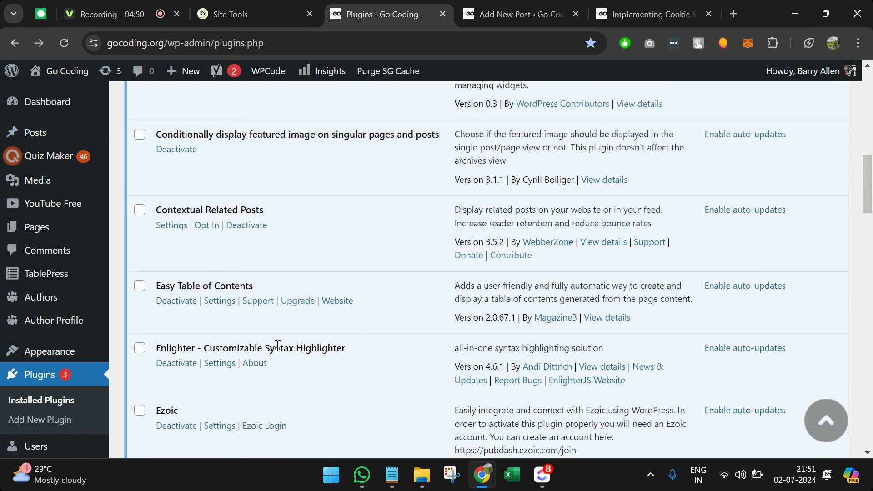
pyautogui.tripleClick(299, 350)
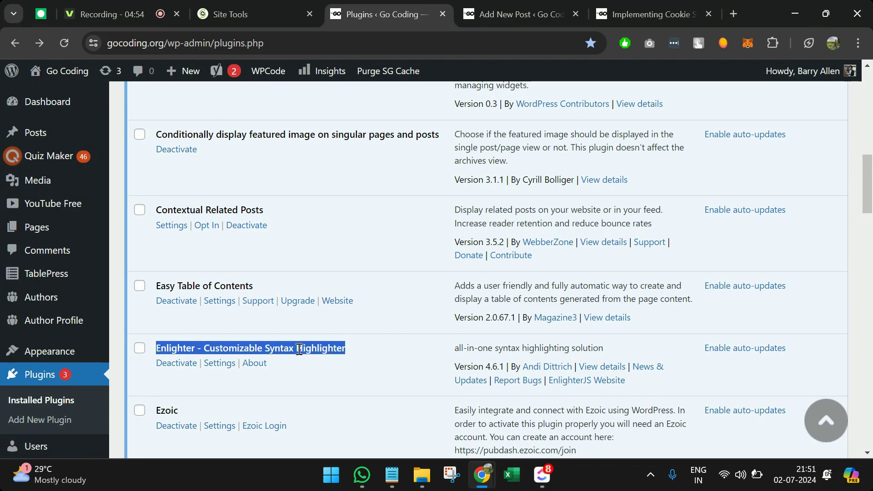
pyautogui.scroll(-7, 350, 360)
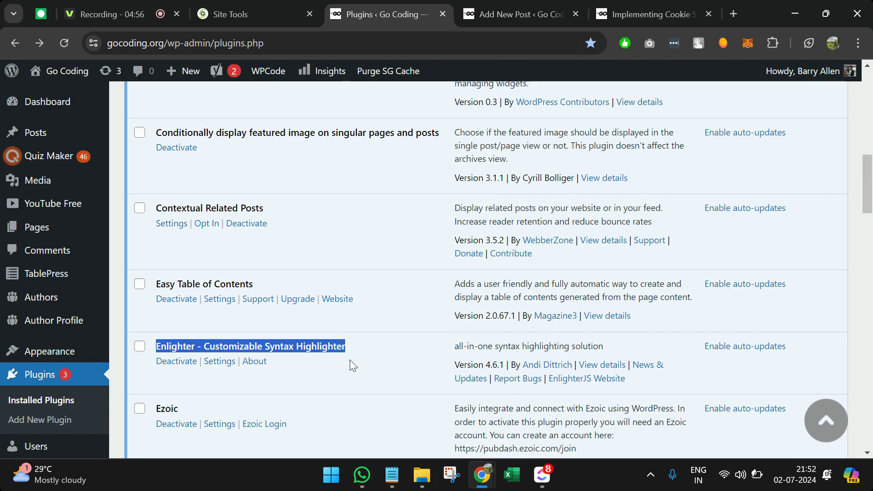
pyautogui.scroll(-2, 351, 364)
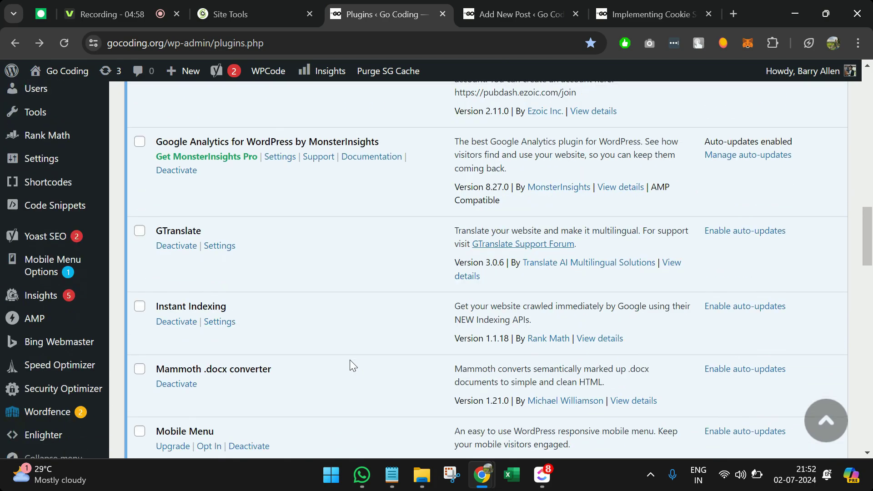
# Glance at the new post and cookie settings post tabs and open the language list
pyautogui.click(546, 9)
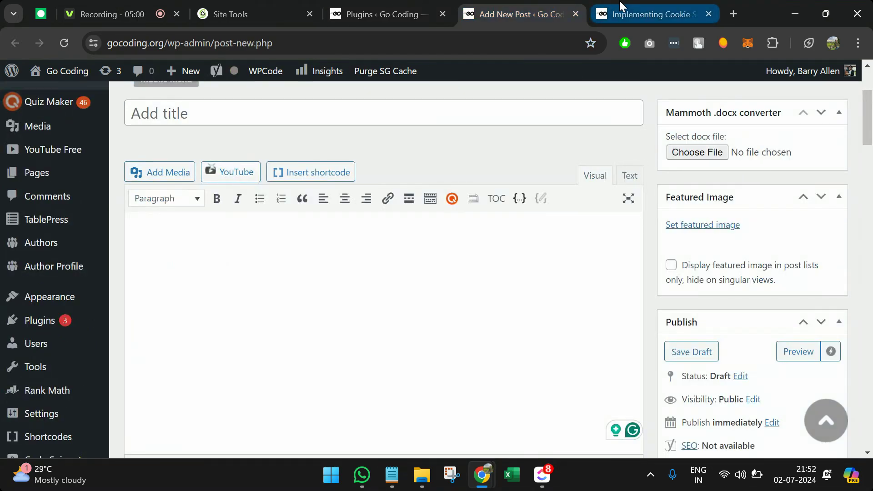
pyautogui.click(620, 9)
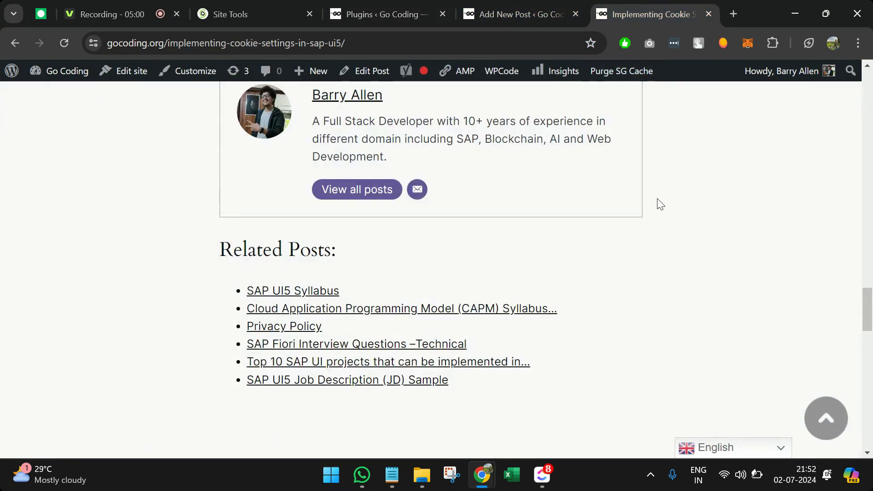
pyautogui.rightClick(780, 444)
pyautogui.click(777, 451)
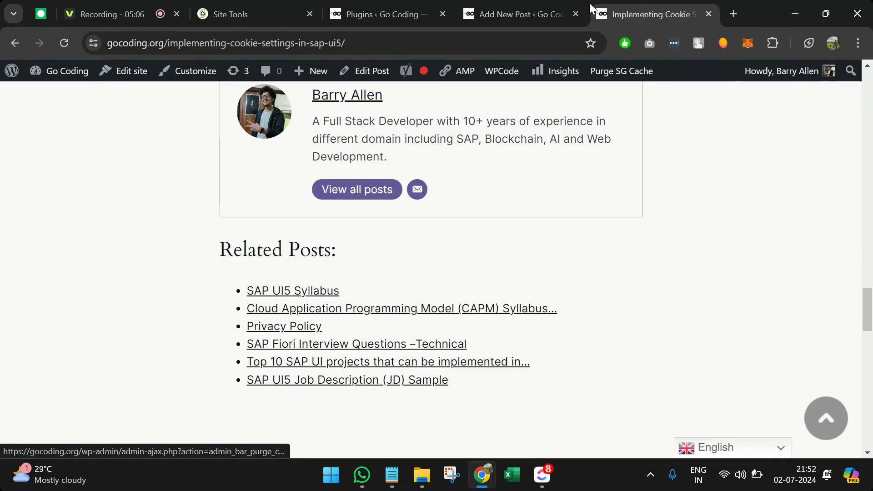
pyautogui.click(514, 13)
# Locate the WPFront Scroll Top and Yoast SEO plugins in the installed plugins list
pyautogui.hotkey('ctrl', 'shift', 'Tab')
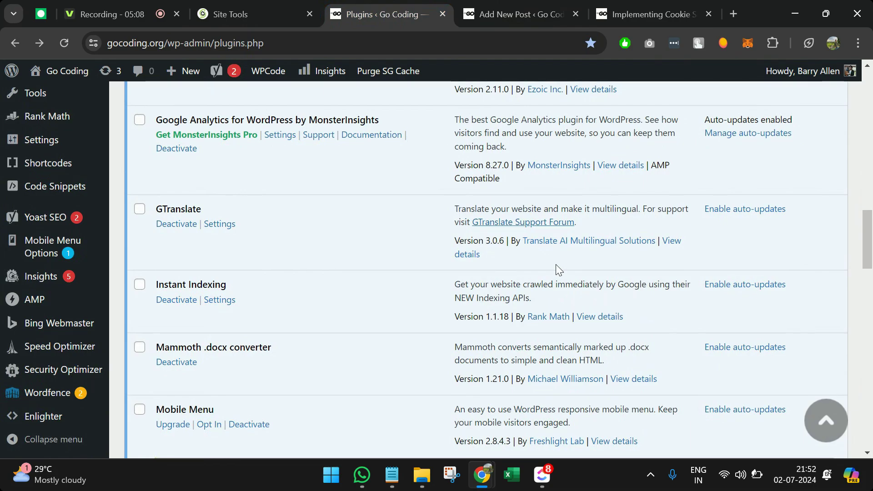
pyautogui.scroll(-2, 556, 264)
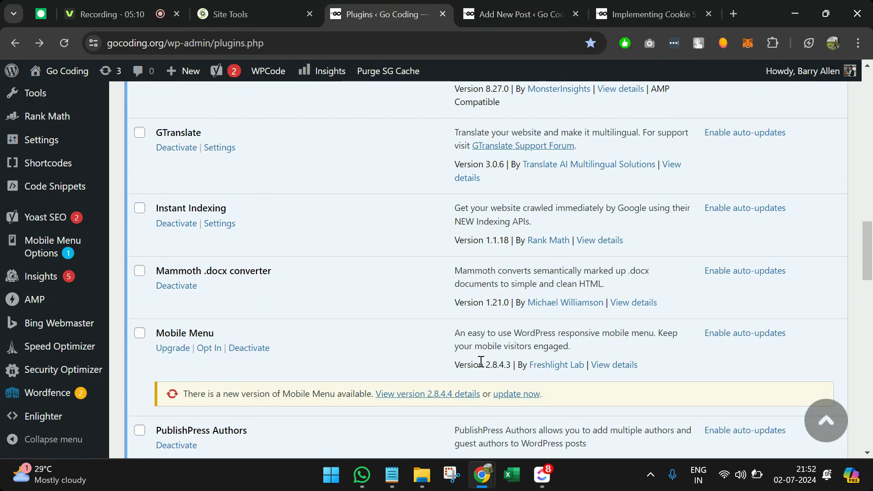
pyautogui.scroll(-5, 481, 363)
pyautogui.scroll(-7, 480, 362)
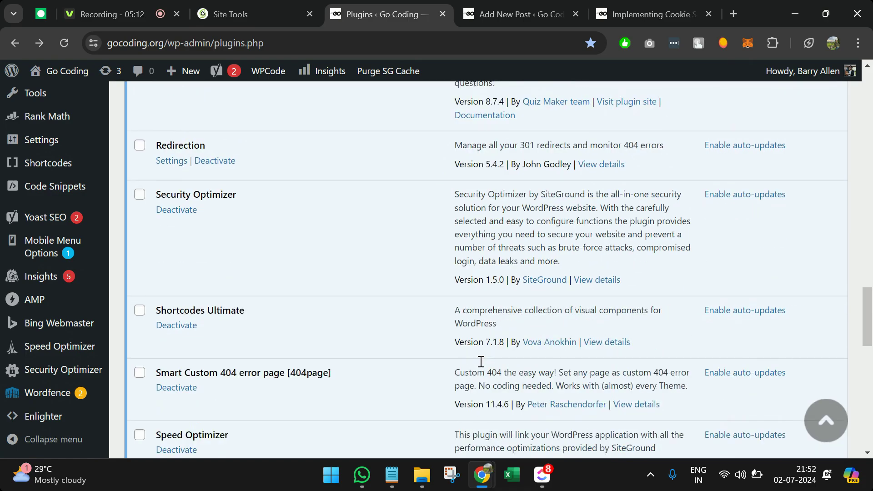
pyautogui.scroll(-4, 481, 362)
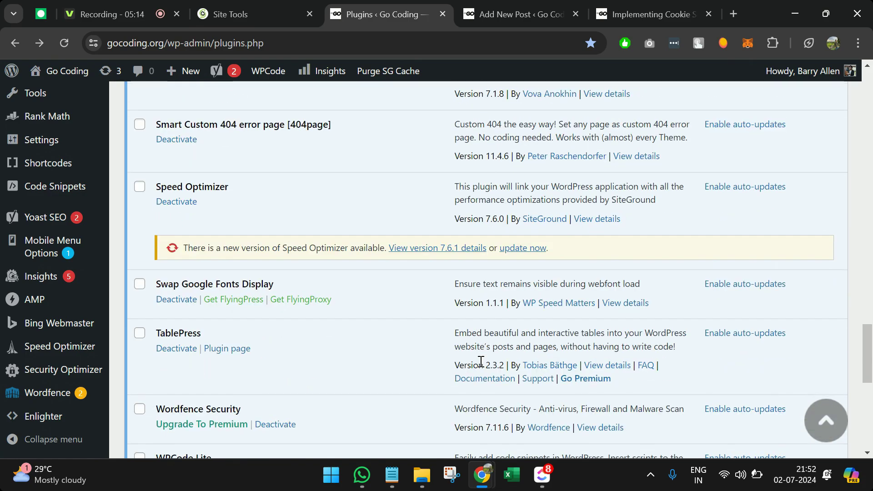
pyautogui.scroll(-5, 428, 350)
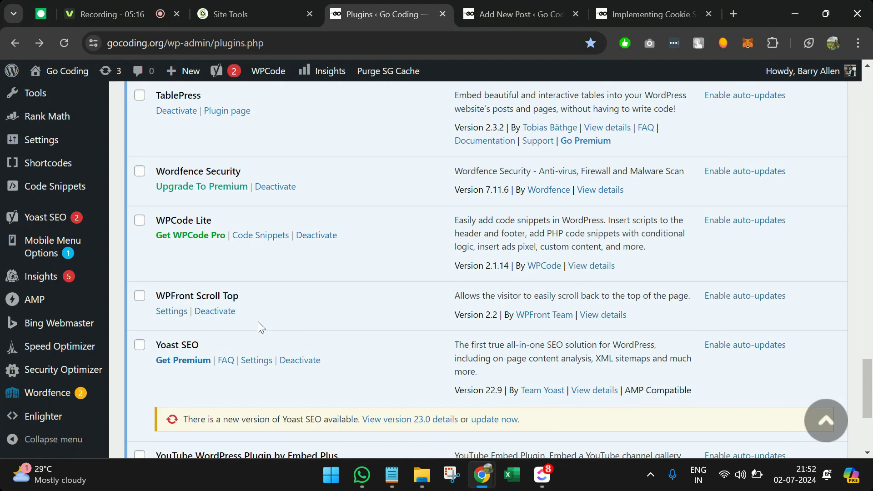
pyautogui.tripleClick(214, 297)
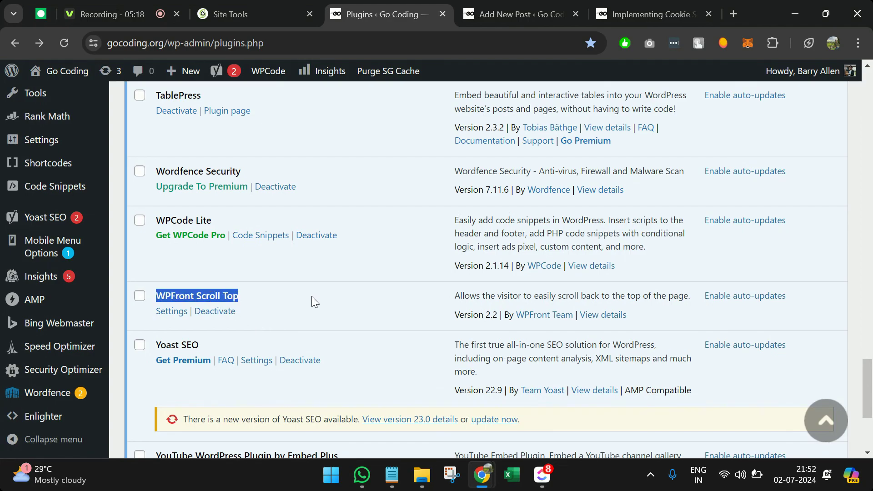
pyautogui.scroll(-1, 312, 296)
pyautogui.tripleClick(190, 308)
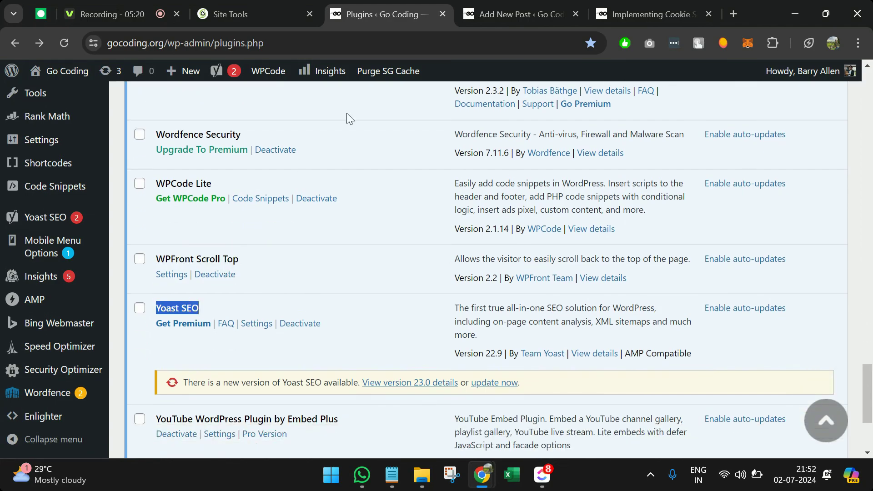
# Close the empty Add New Post tab, returning to the Implementing Cookie Settings post
pyautogui.click(519, 14)
pyautogui.click(576, 14)
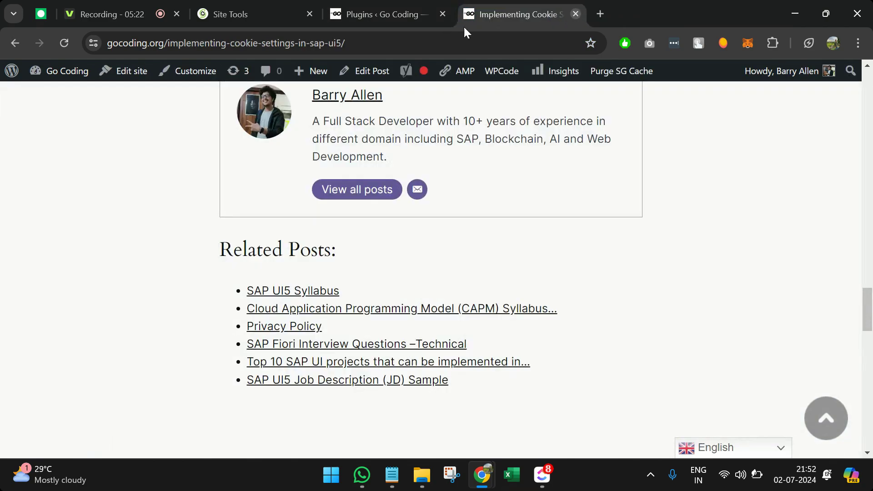
pyautogui.scroll(20, 349, 134)
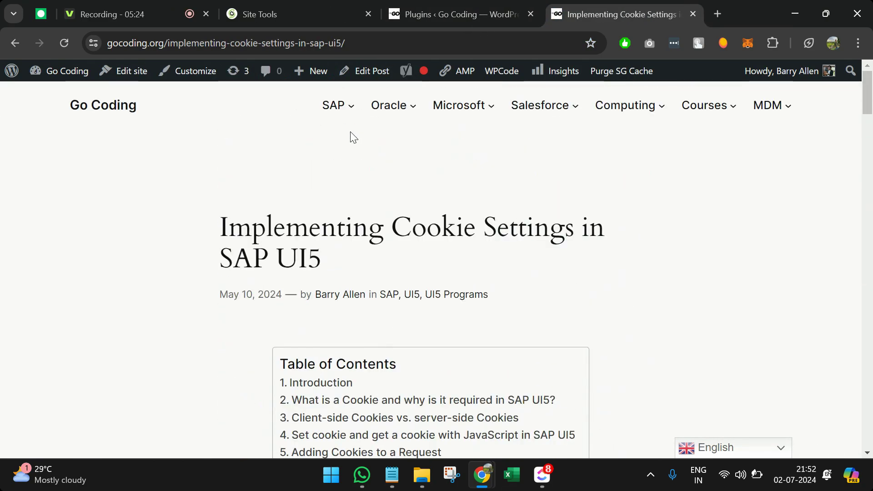
# Open the Implementing Cookie Settings post in the editor and select the Yoast Focus keyphrase field
pyautogui.moveTo(414, 75)
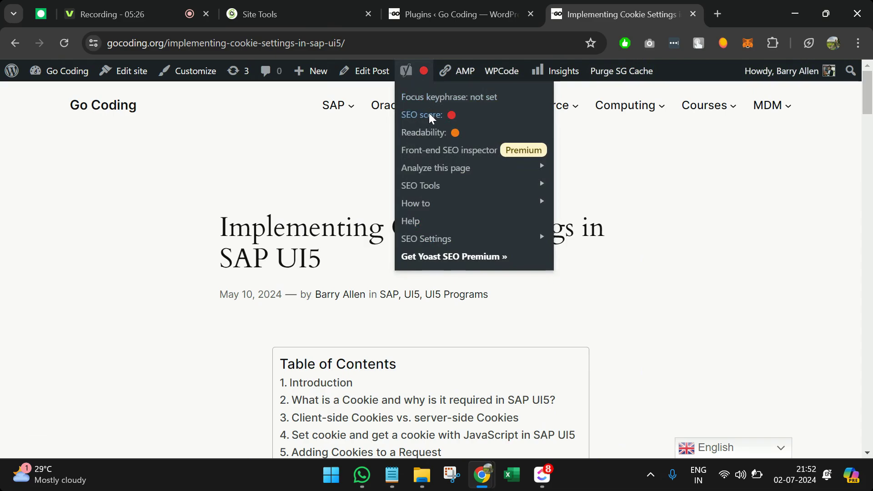
pyautogui.click(348, 81)
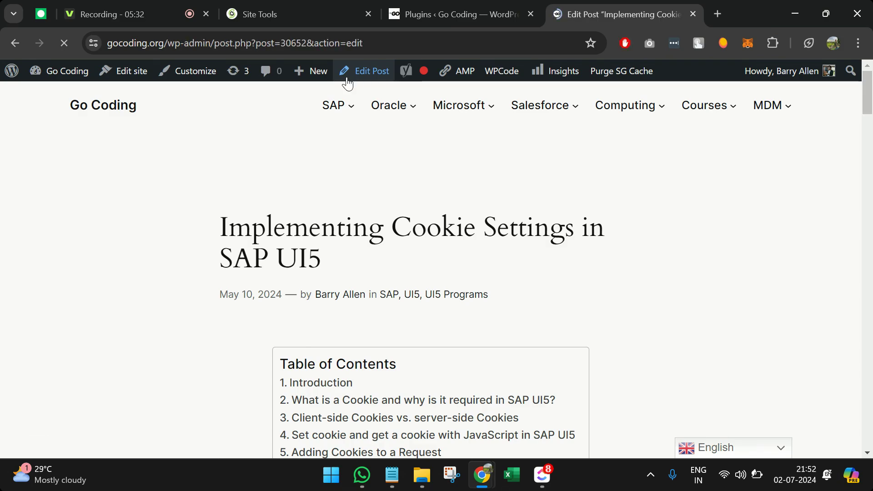
pyautogui.scroll(-5, 412, 212)
pyautogui.scroll(-3, 411, 211)
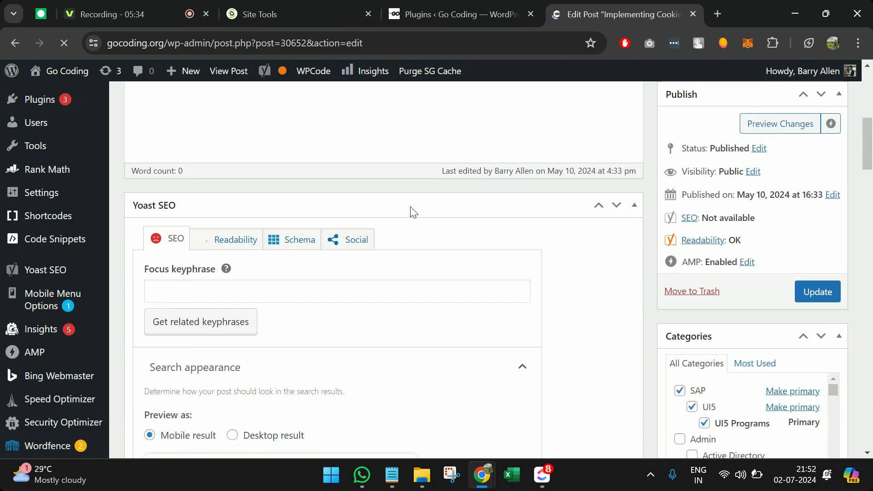
pyautogui.scroll(-10, 198, 325)
pyautogui.scroll(-15, 199, 325)
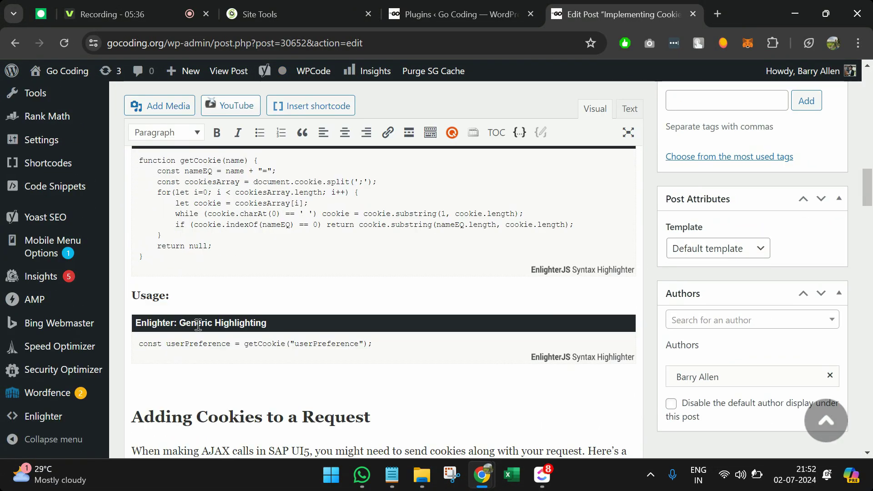
pyautogui.scroll(5, 504, 266)
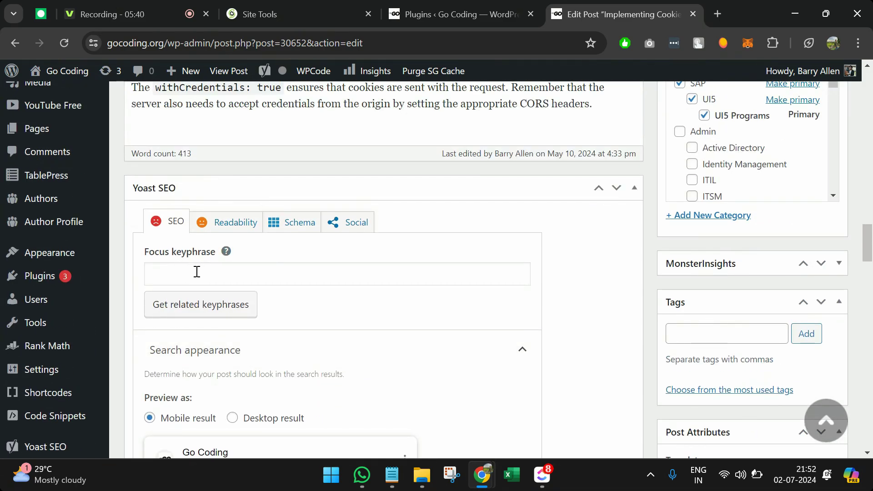
pyautogui.click(197, 272)
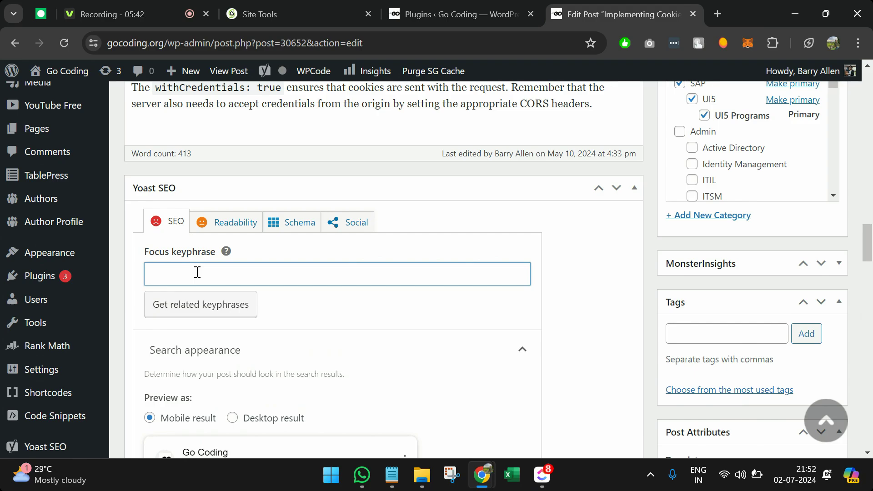
# Copy the post title and paste 'Implementing Cookie Settings in SAP UI5' as the focus keyphrase
pyautogui.scroll(10, 197, 272)
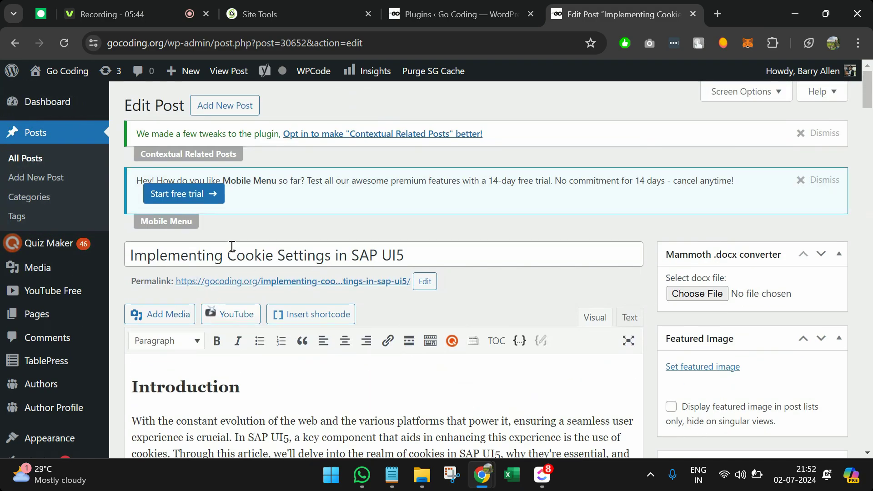
pyautogui.doubleClick(230, 245)
pyautogui.hotkey('ctrl', 'a')
pyautogui.hotkey('ctrl', 'c')
pyautogui.scroll(-15, 400, 330)
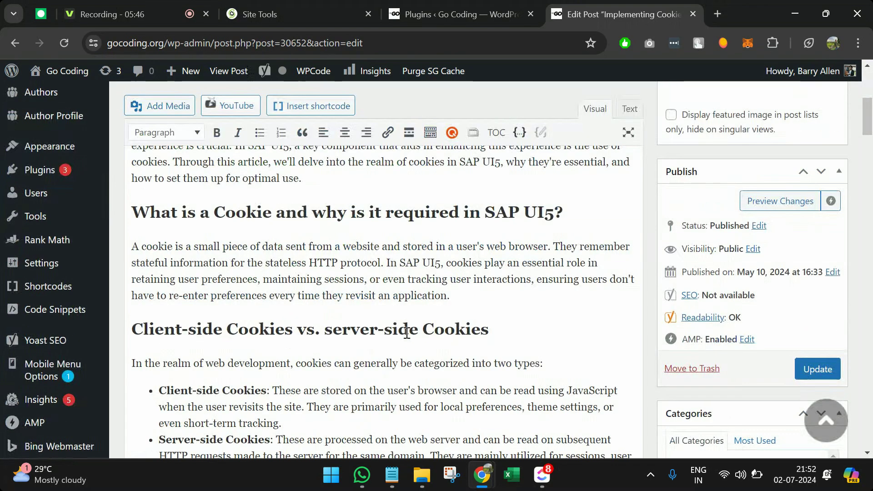
pyautogui.scroll(-6, 406, 335)
pyautogui.scroll(3, 353, 268)
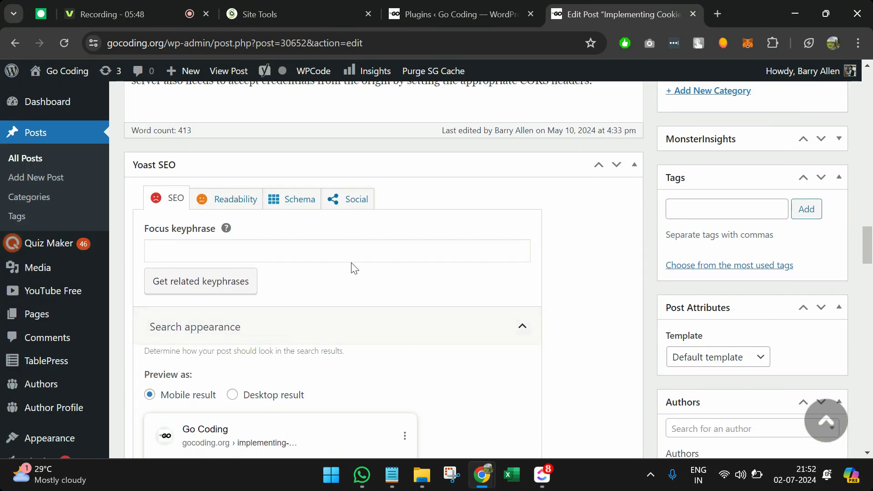
pyautogui.click(346, 255)
pyautogui.hotkey('ctrl', 'v')
pyautogui.scroll(-8, 578, 296)
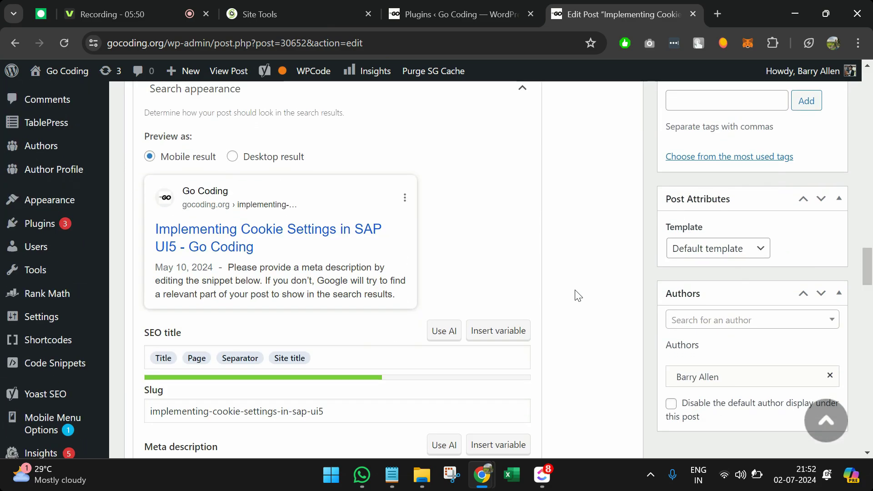
# Write the meta description 'In this article, we will discuss' + post title + 'using simple steps that will help you.'
pyautogui.click(341, 355)
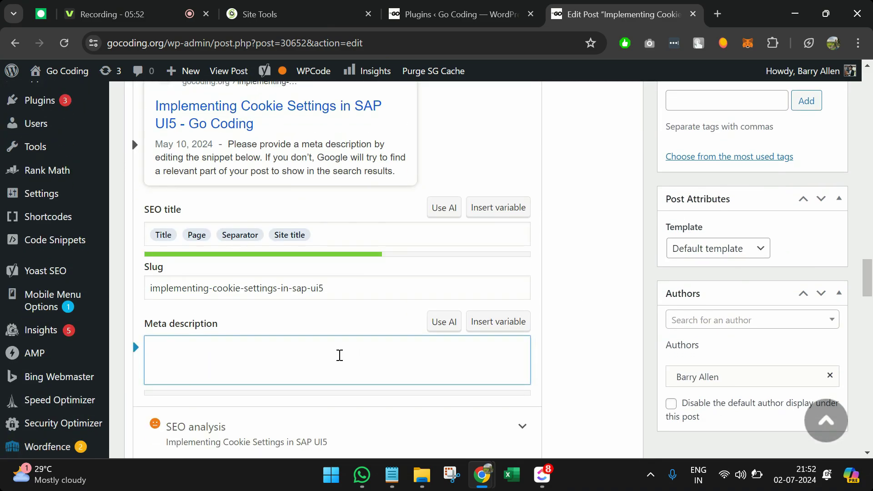
pyautogui.write('In this')
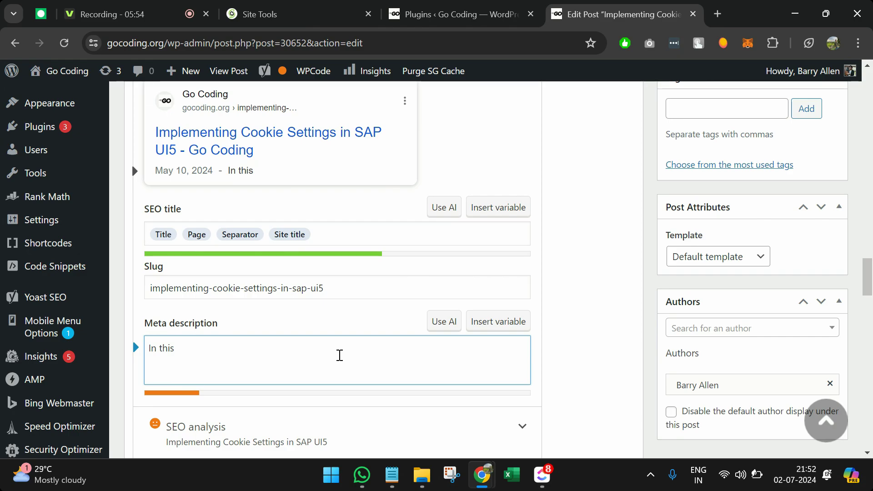
pyautogui.write(' c')
pyautogui.press('BackSpace')
pyautogui.write('article, we will')
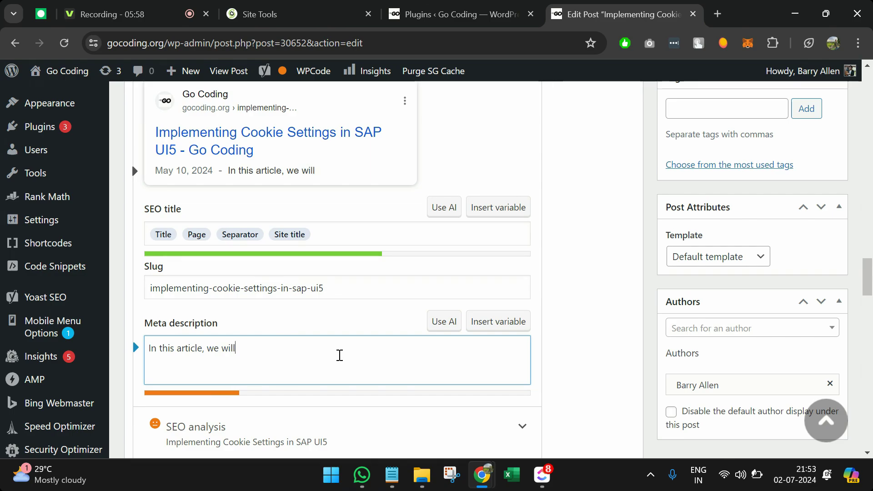
pyautogui.write(' discuss')
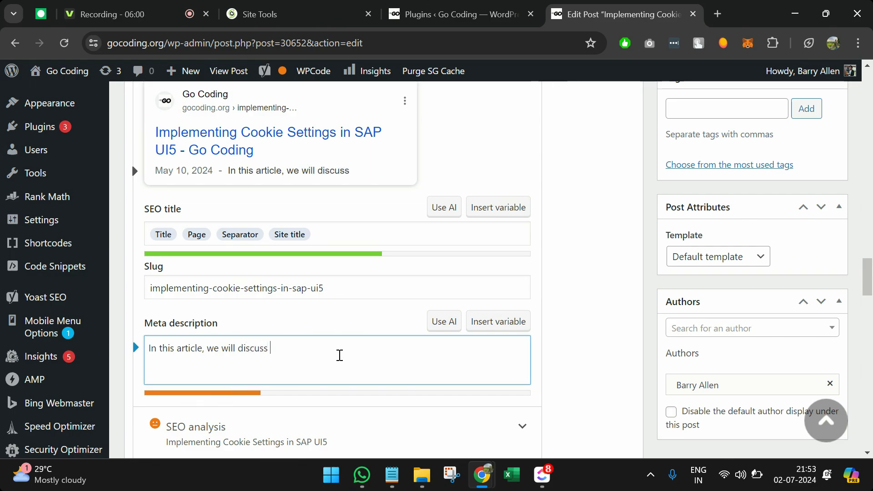
pyautogui.hotkey('ctrl', 'v')
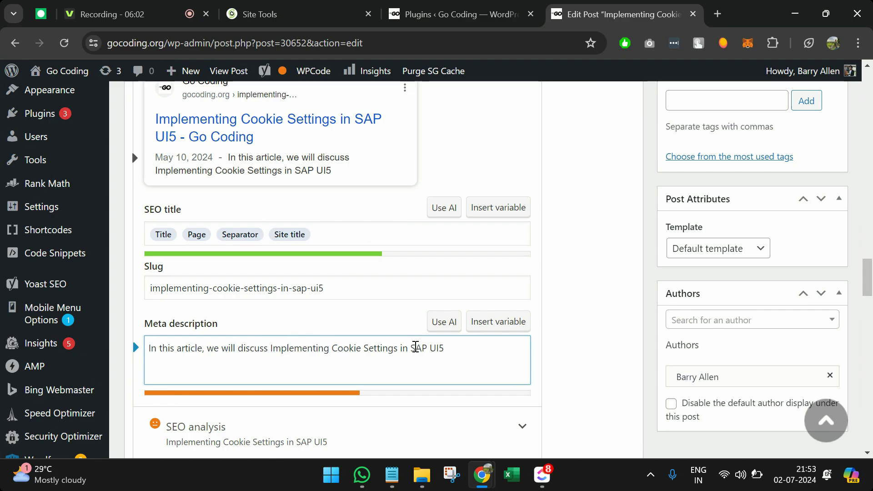
pyautogui.write('using si')
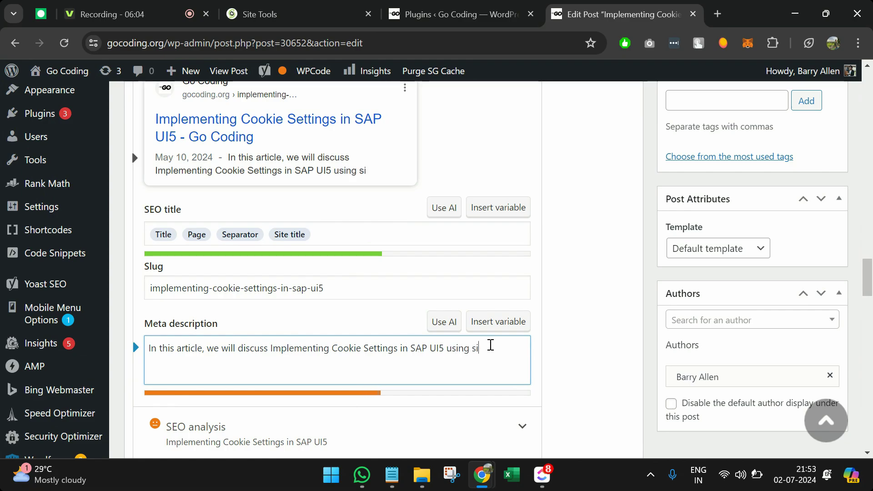
pyautogui.write('mple steps ')
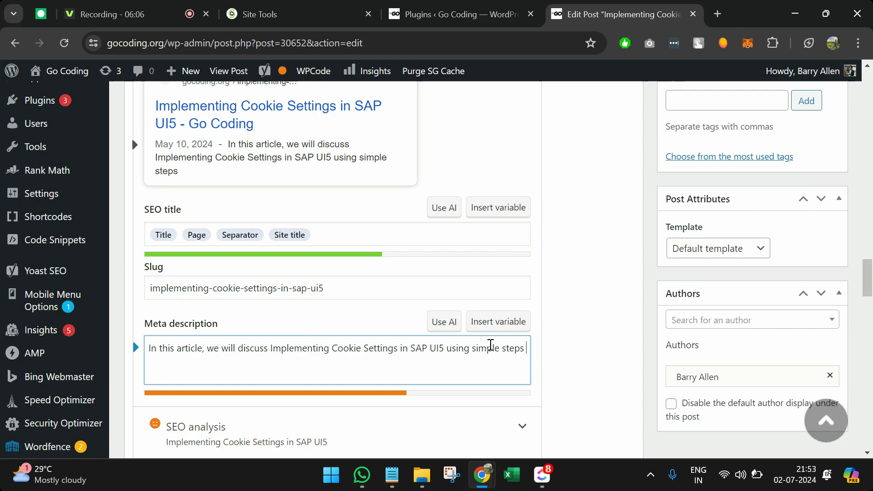
pyautogui.write('that w')
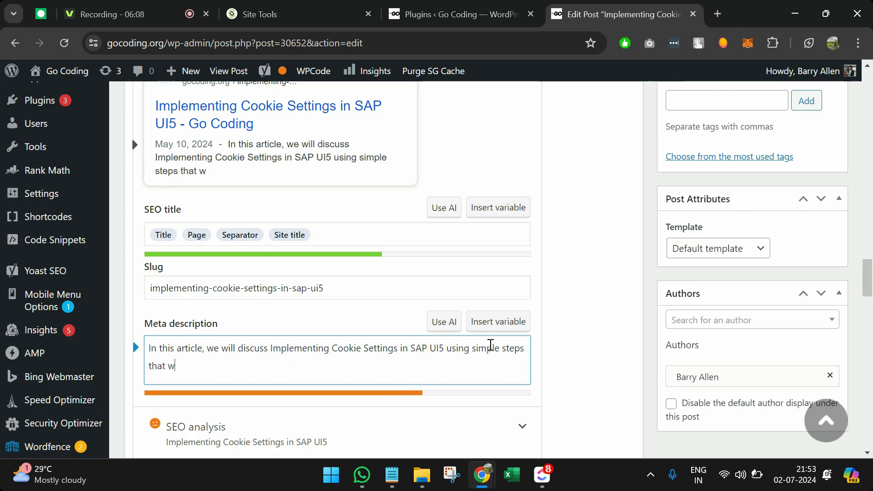
pyautogui.write('ill help ')
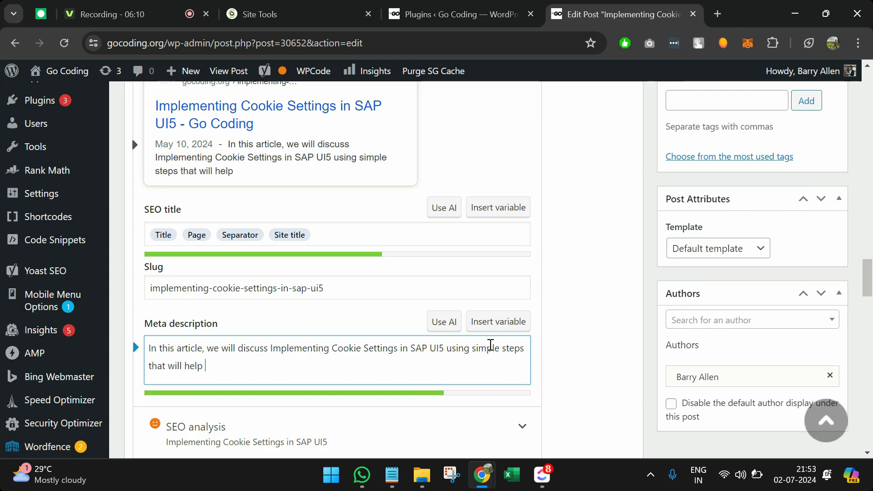
pyautogui.write('you.')
# Expand the Yoast SEO analysis results below the meta description
pyautogui.scroll(-2, 490, 346)
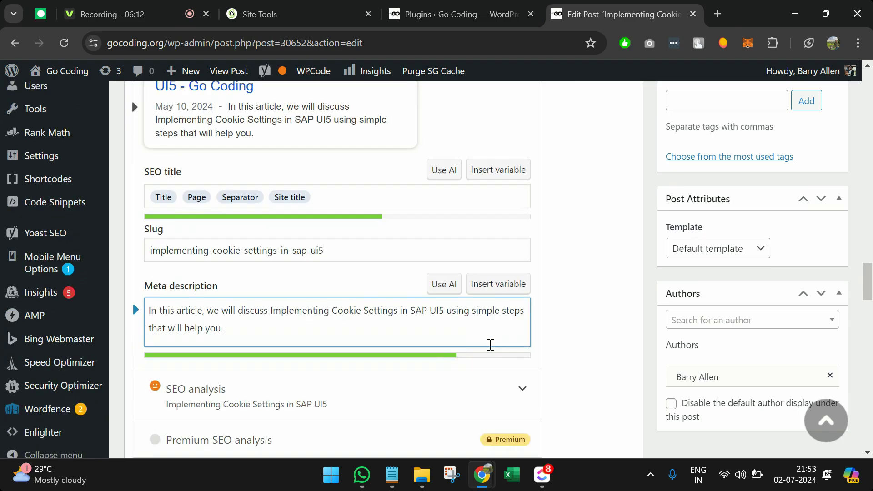
pyautogui.click(425, 350)
pyautogui.scroll(-2, 248, 357)
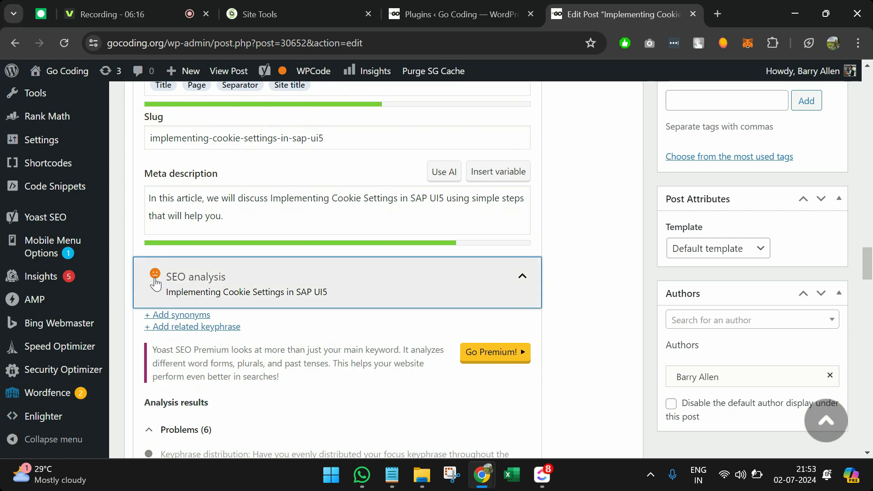
pyautogui.scroll(-5, 155, 284)
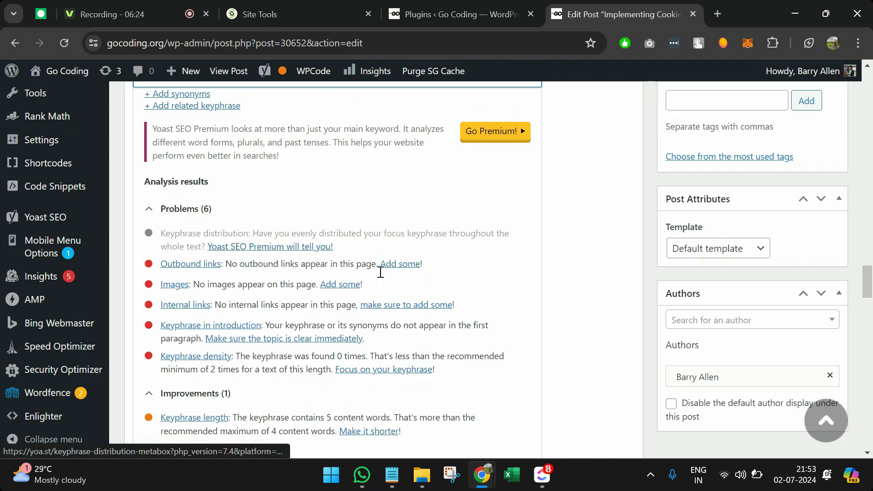
pyautogui.scroll(3, 361, 355)
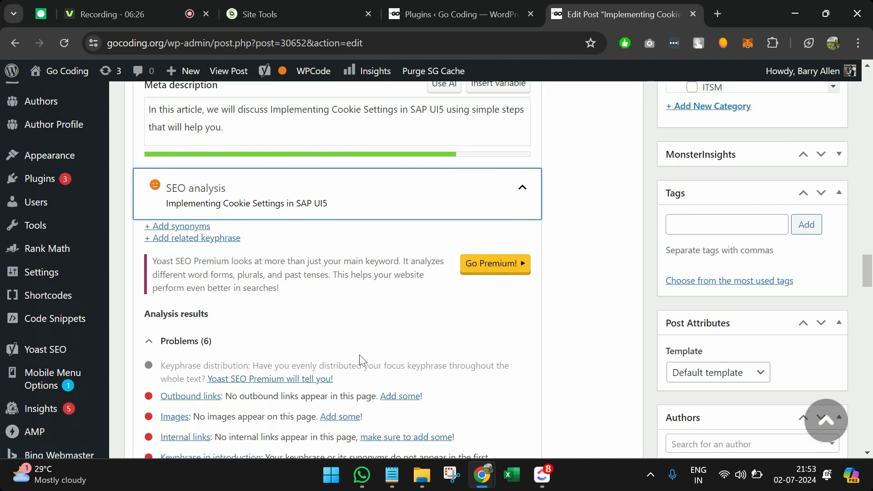
pyautogui.scroll(7, 528, 168)
pyautogui.scroll(2, 528, 169)
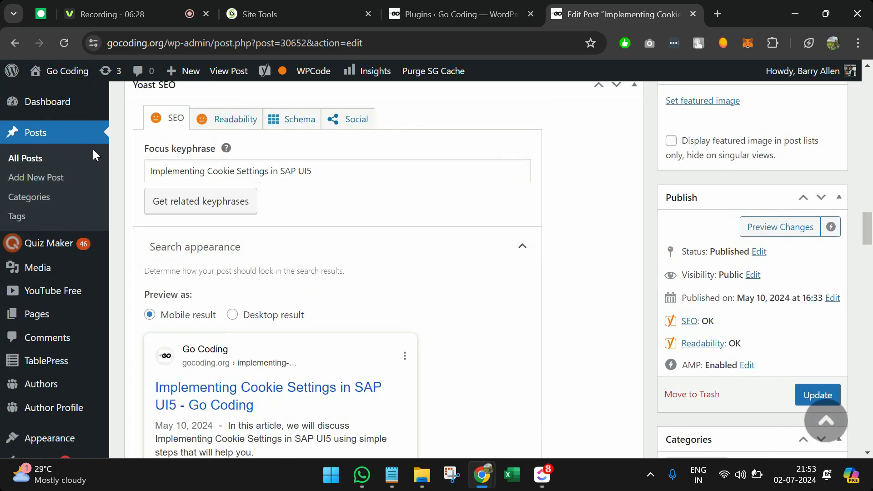
# Open the 'What is SAP HANA?' post from All Posts in a new editor tab
pyautogui.click(44, 159)
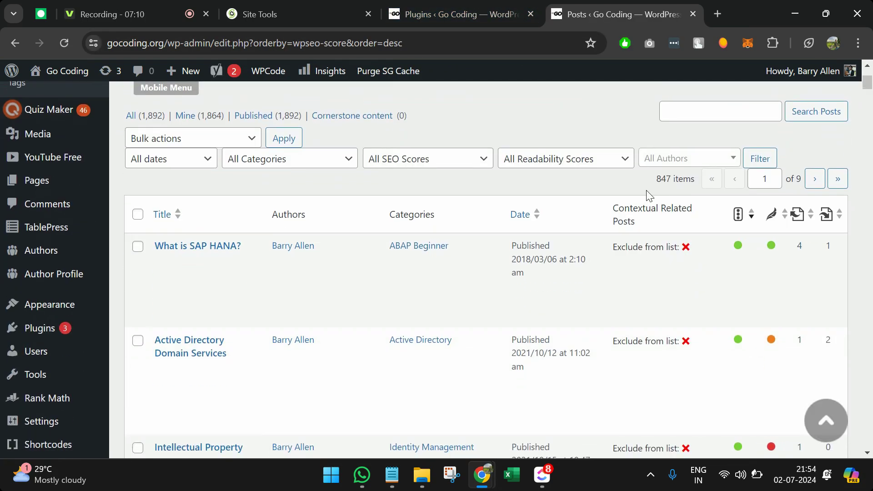
pyautogui.keyDown('ctrl'); pyautogui.click(162, 263); pyautogui.keyUp('ctrl')
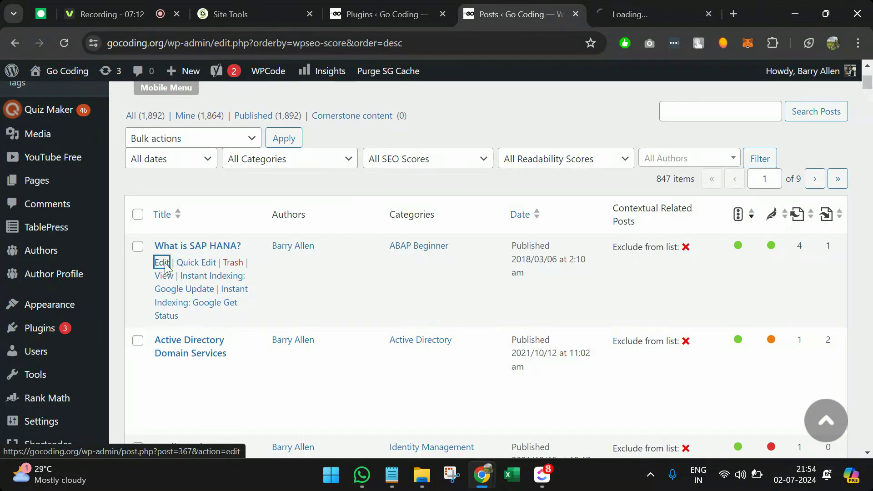
pyautogui.click(668, 6)
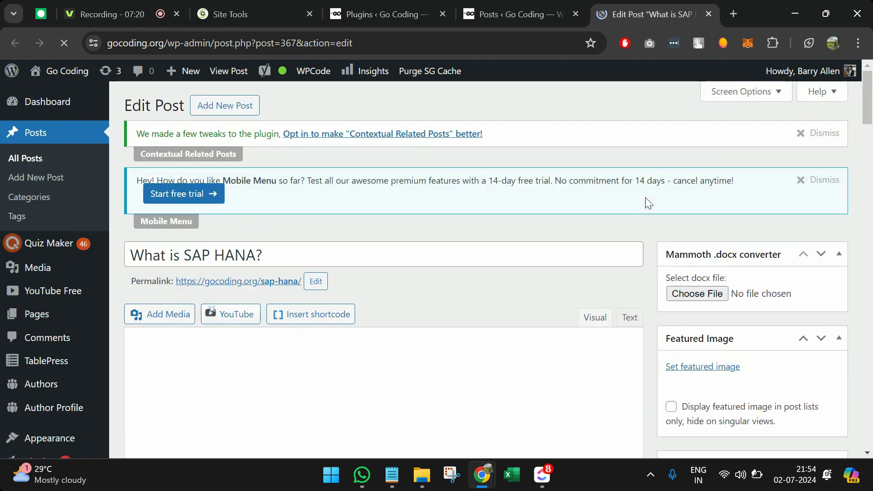
# Scroll to the SAP HANA post's Yoast box and highlight 'HANA' in its focus keyphrase
pyautogui.scroll(-8, 646, 198)
pyautogui.scroll(-10, 623, 273)
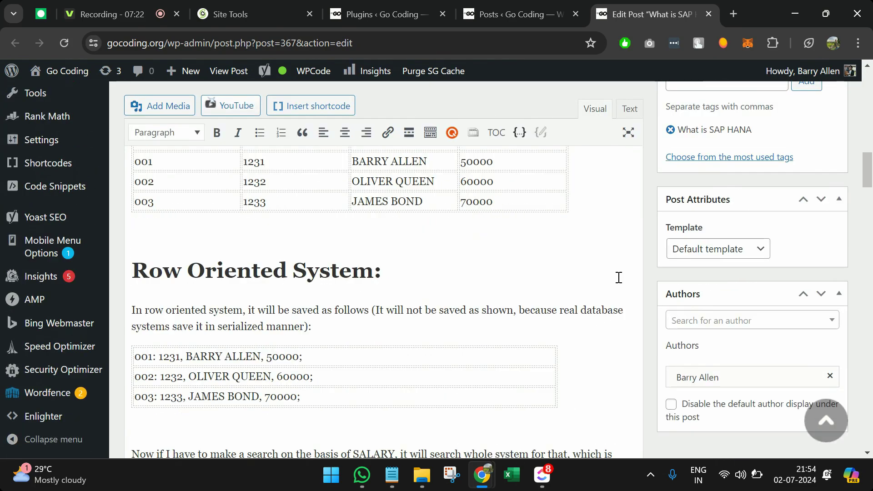
pyautogui.scroll(-1, 621, 283)
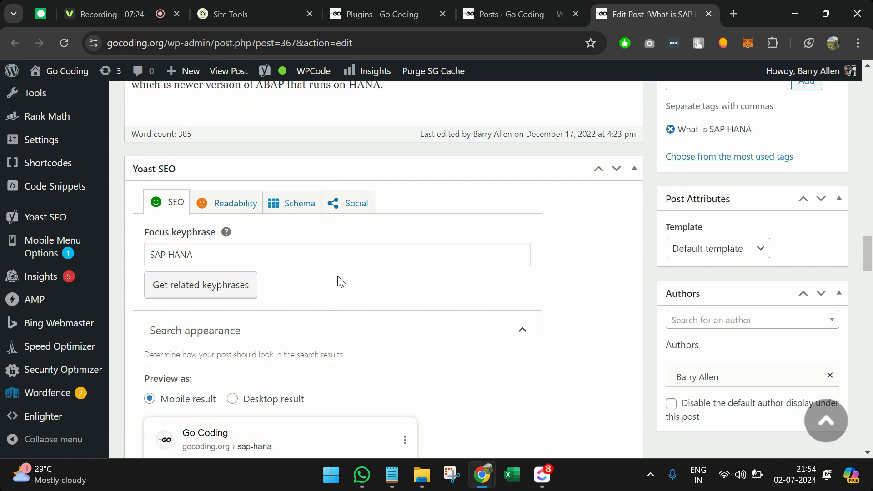
pyautogui.doubleClick(313, 254)
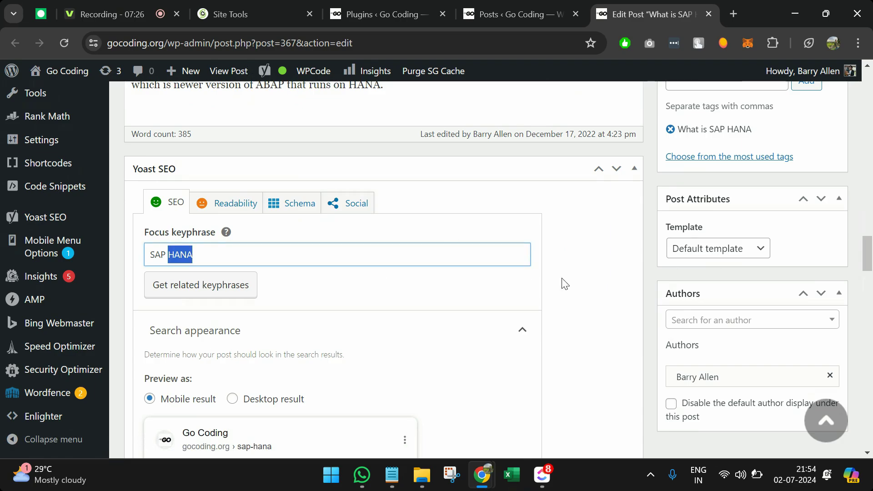
# Expand and review the post's mostly green SEO analysis, then return to the Notepad notes
pyautogui.scroll(-7, 564, 283)
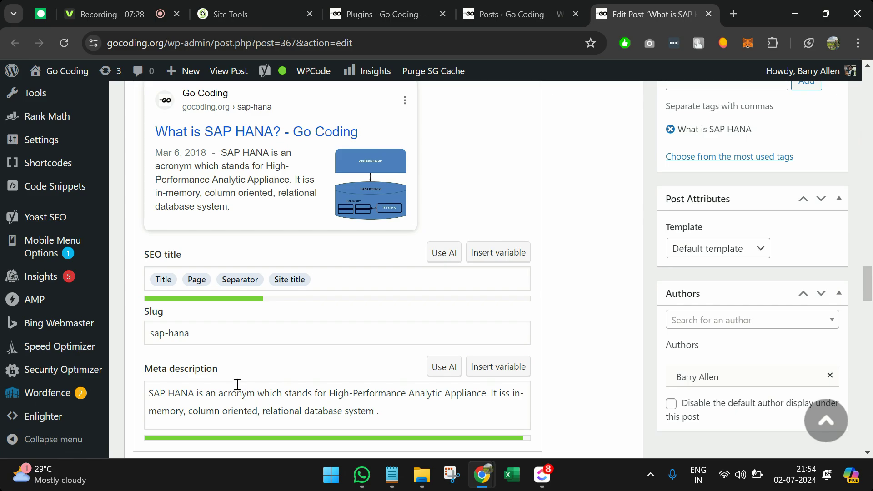
pyautogui.scroll(-5, 388, 361)
pyautogui.click(534, 219)
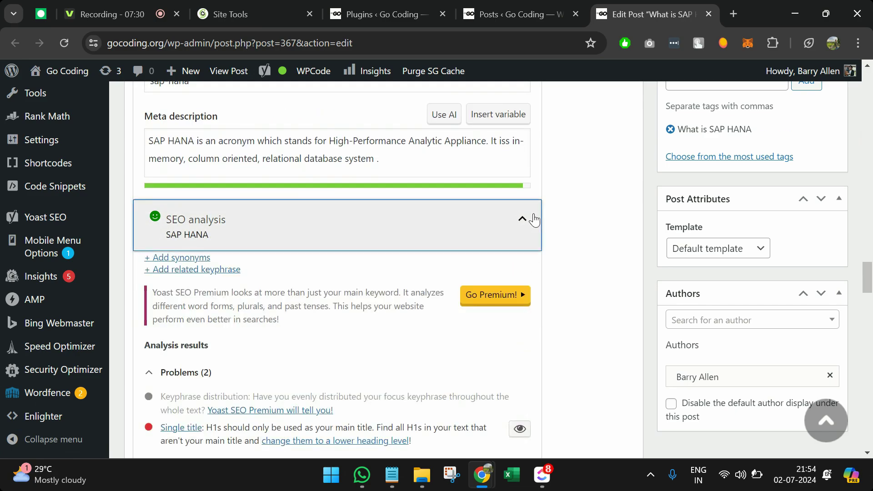
pyautogui.scroll(-5, 534, 219)
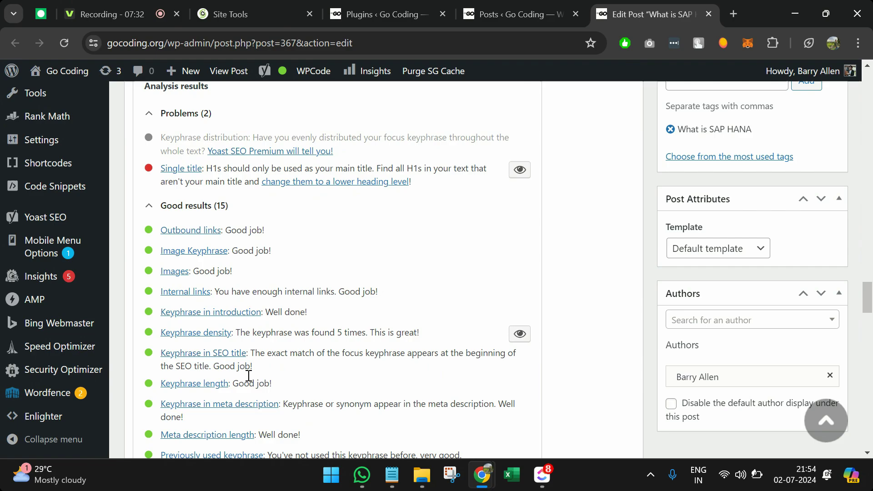
pyautogui.scroll(-10, 282, 433)
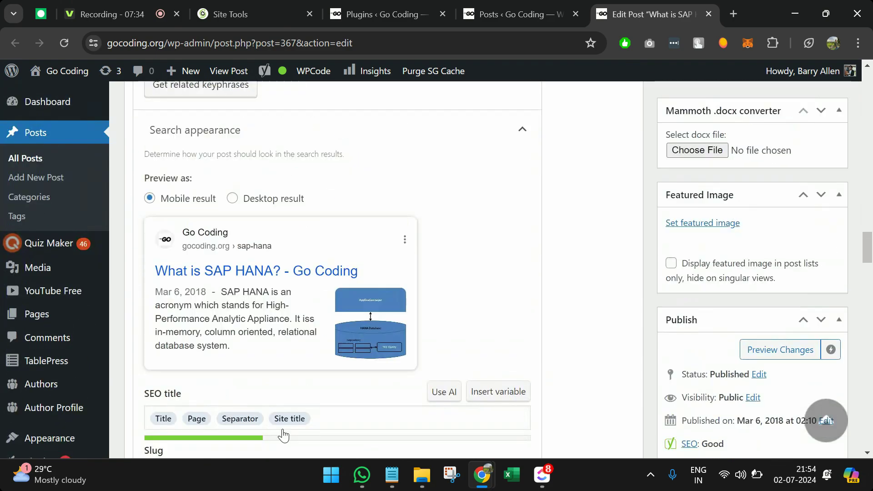
pyautogui.scroll(17, 283, 433)
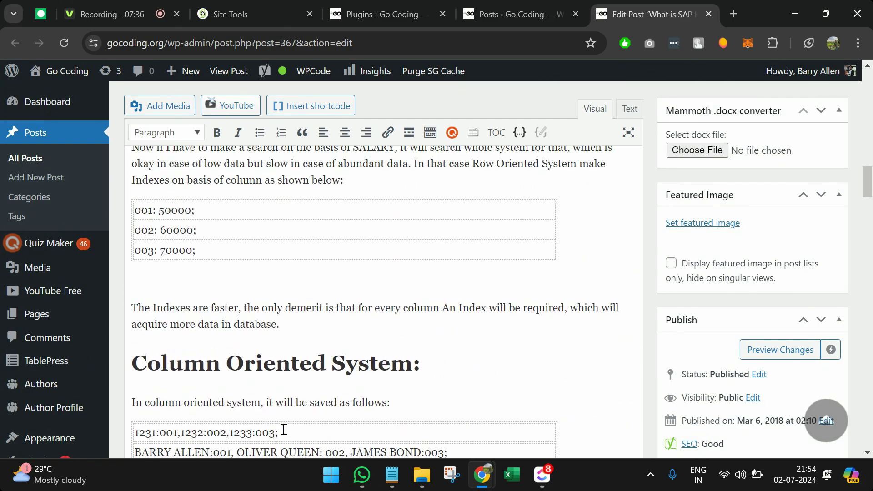
pyautogui.scroll(1, 284, 430)
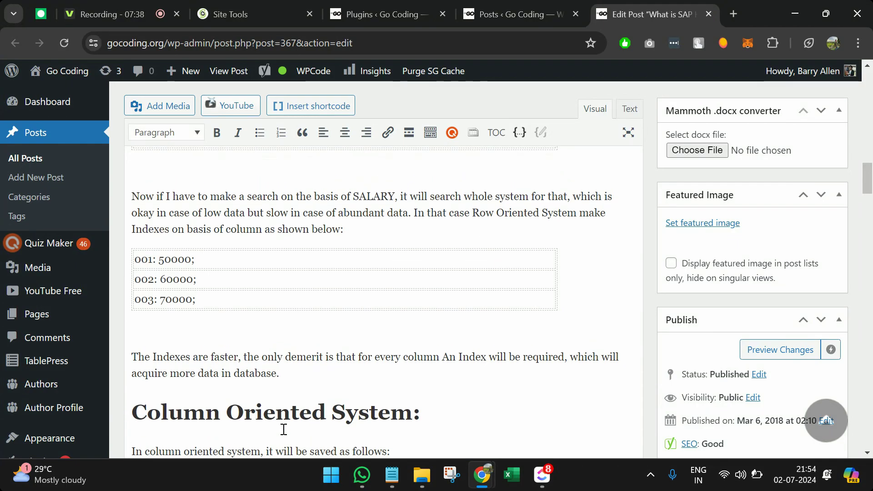
pyautogui.scroll(15, 284, 430)
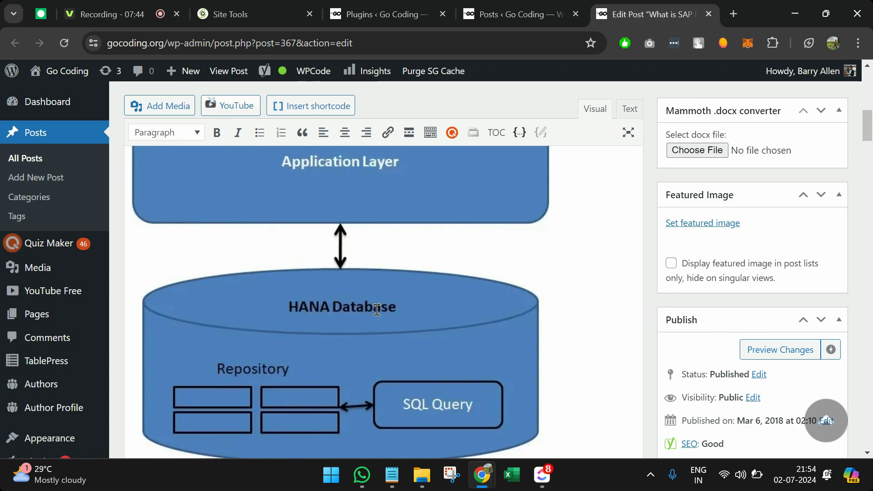
pyautogui.scroll(15, 377, 310)
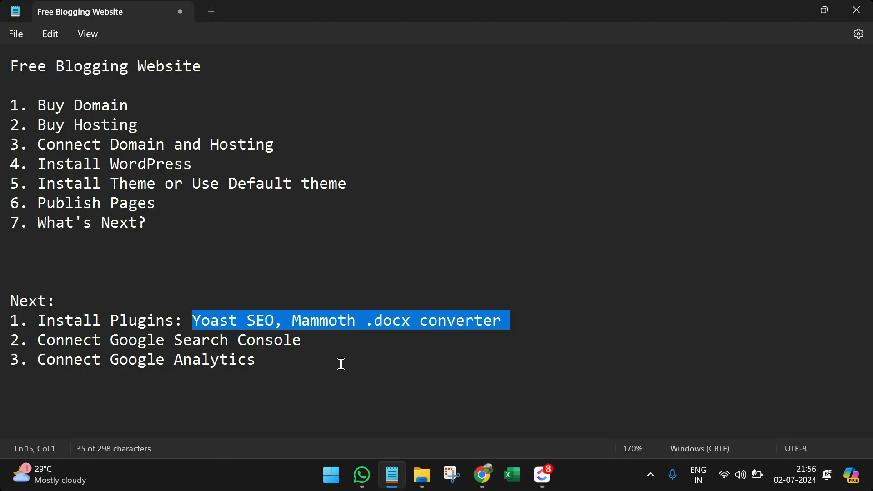
pyautogui.click(341, 365)
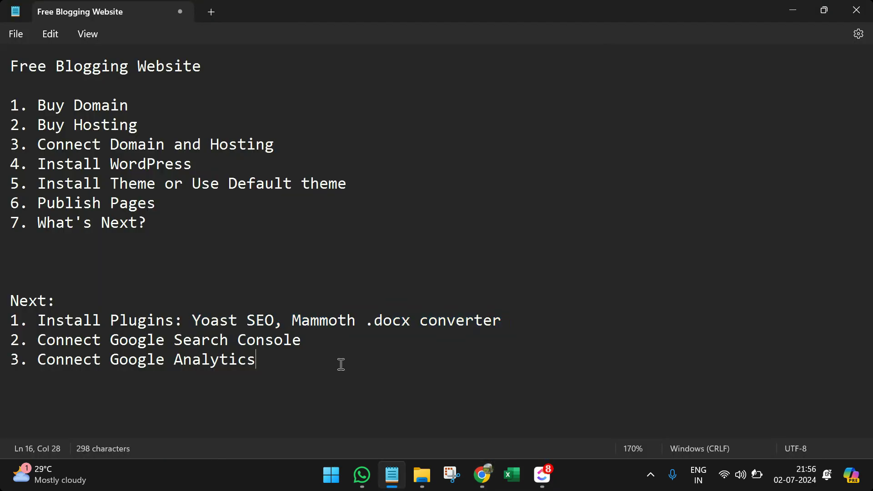